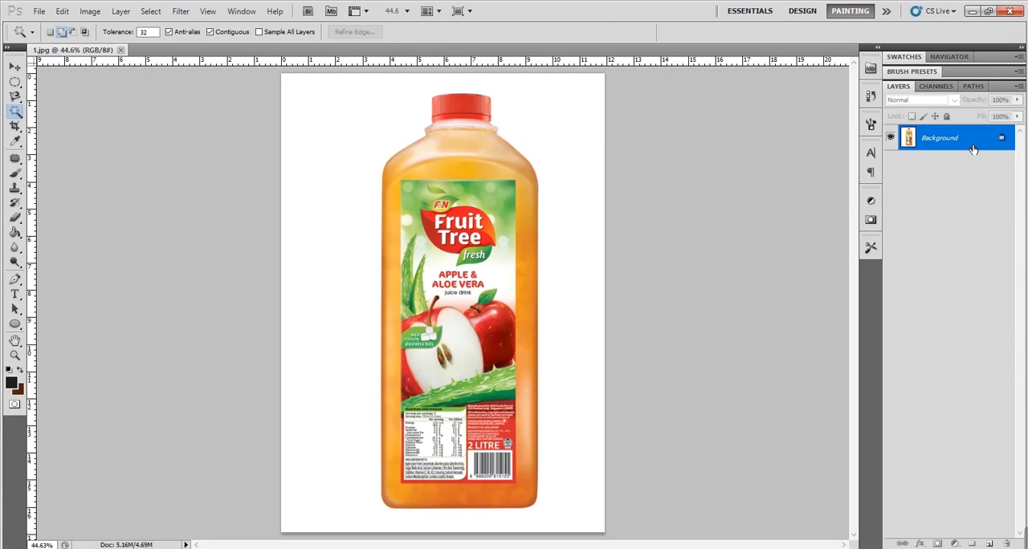
# - Duplicate the Background layer as Background copy and hide the original Background layer
pyautogui.hotkey('ctrl', 'j')
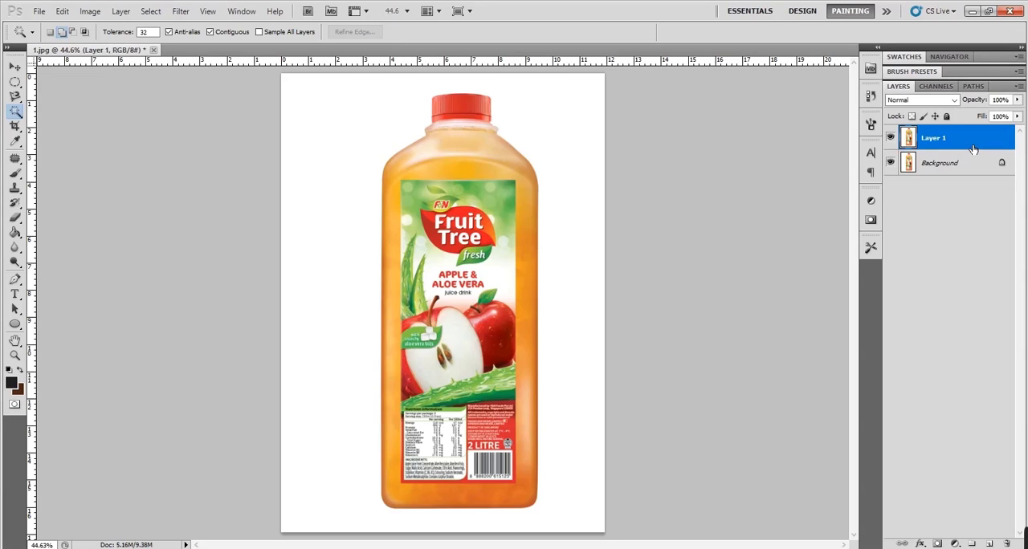
pyautogui.hotkey('ctrl', 'z')
pyautogui.moveTo(976, 140); pyautogui.dragTo(989, 544)
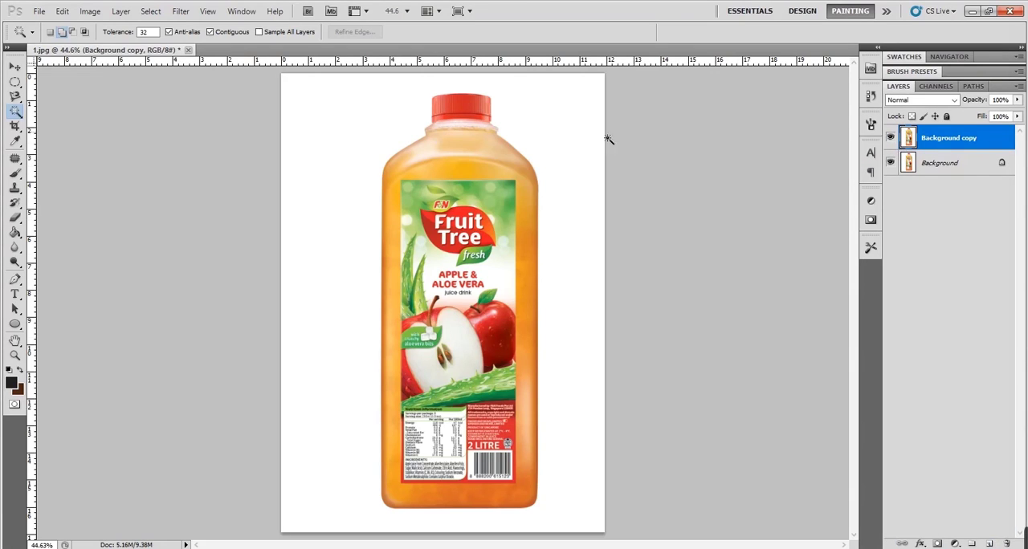
pyautogui.click(891, 162)
# - Try cutting out the bottle by deleting the white area selected with the Magic Wand, deselecting, and shifting the bottle slightly
pyautogui.click(314, 130)
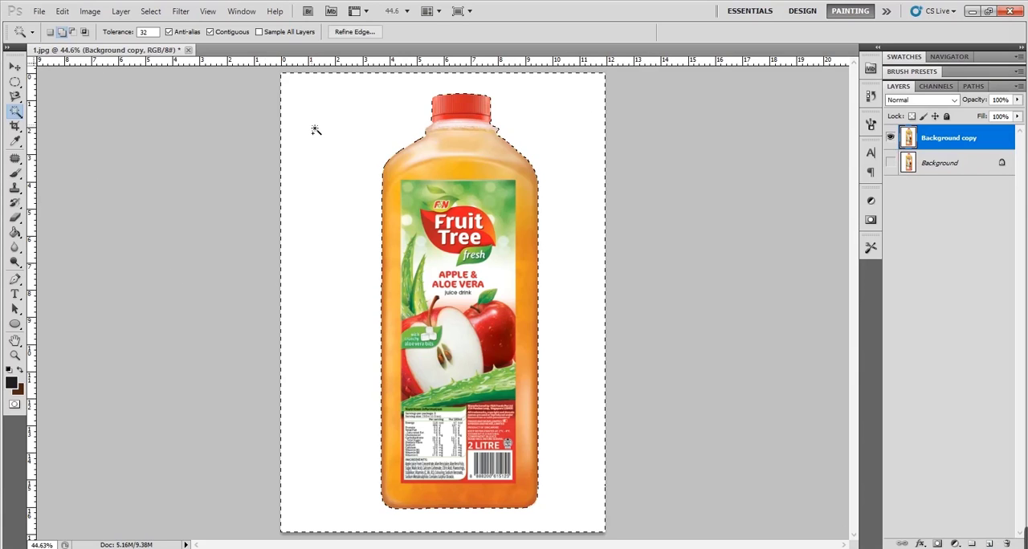
pyautogui.press('Delete')
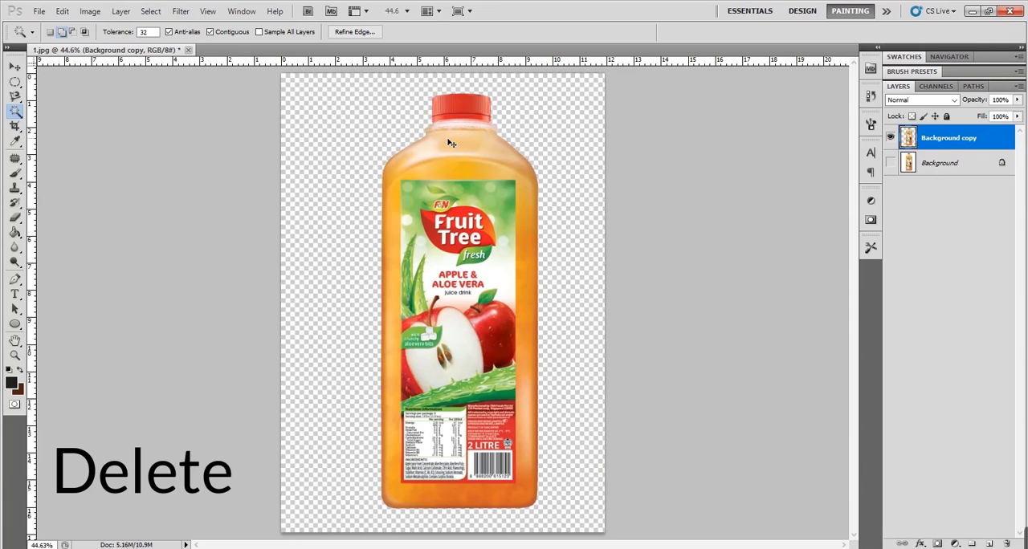
pyautogui.hotkey('ctrl', 'd')
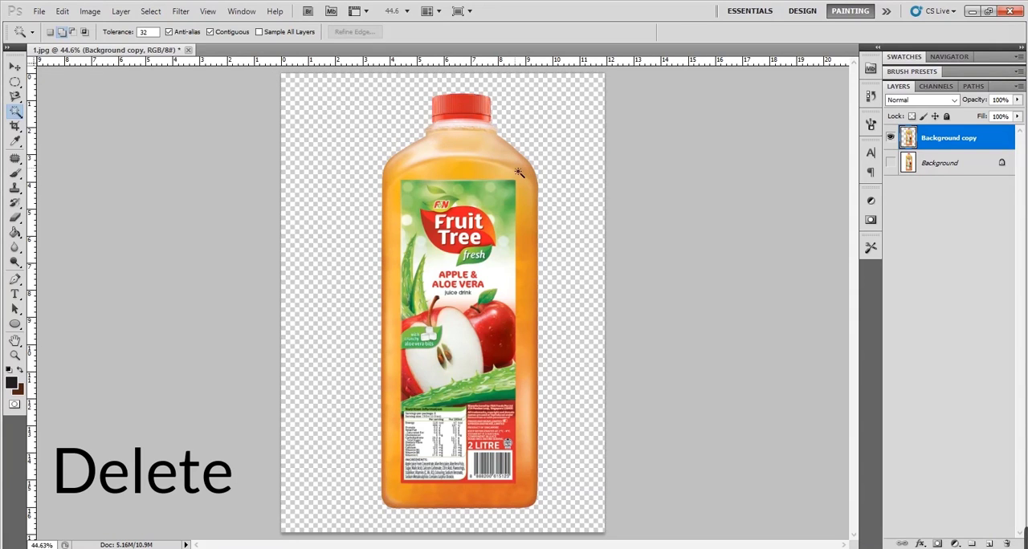
pyautogui.press('v')
pyautogui.moveTo(485, 178); pyautogui.dragTo(464, 172)
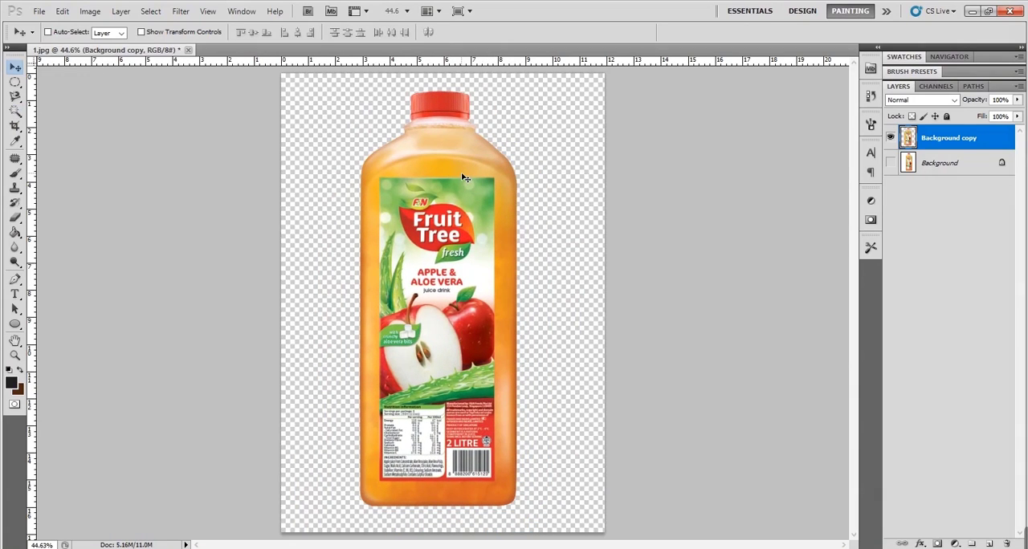
# - Undo the bottle's move and the white background's deletion, and clear the selection
pyautogui.hotkey('ctrl', 'alt', 'z')
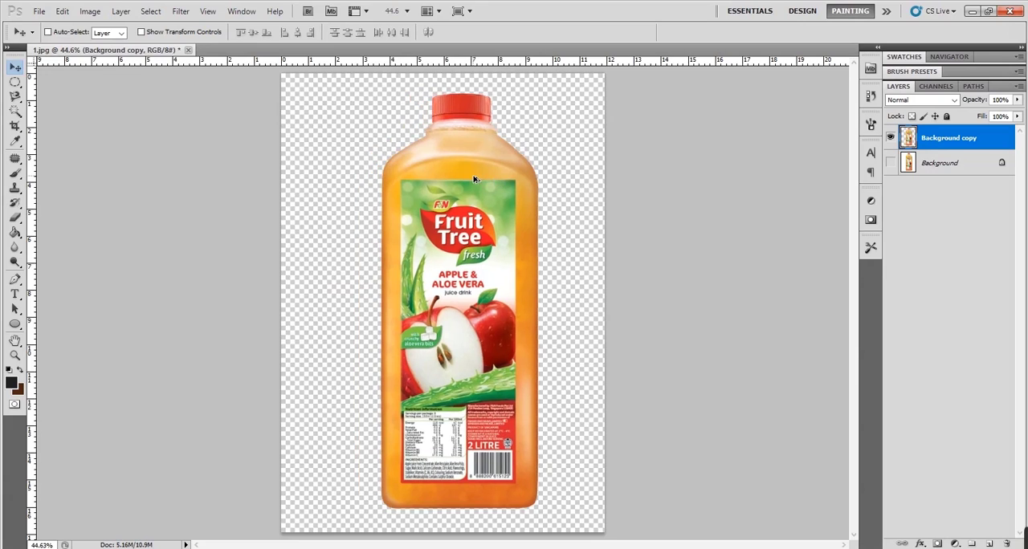
pyautogui.hotkey('ctrl', 'alt', 'z')
pyautogui.hotkey('ctrl', 'alt', 'z')
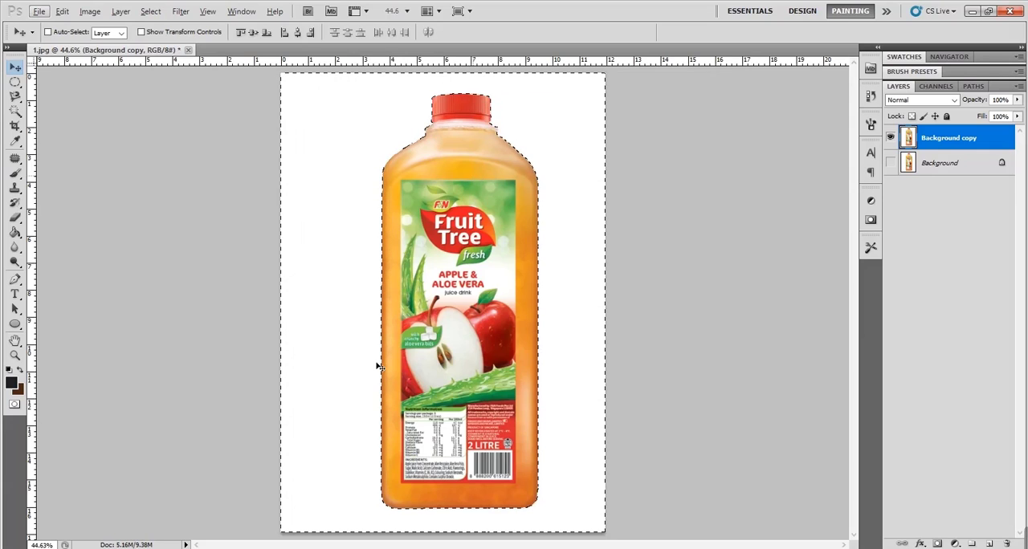
pyautogui.hotkey('ctrl', 'd')
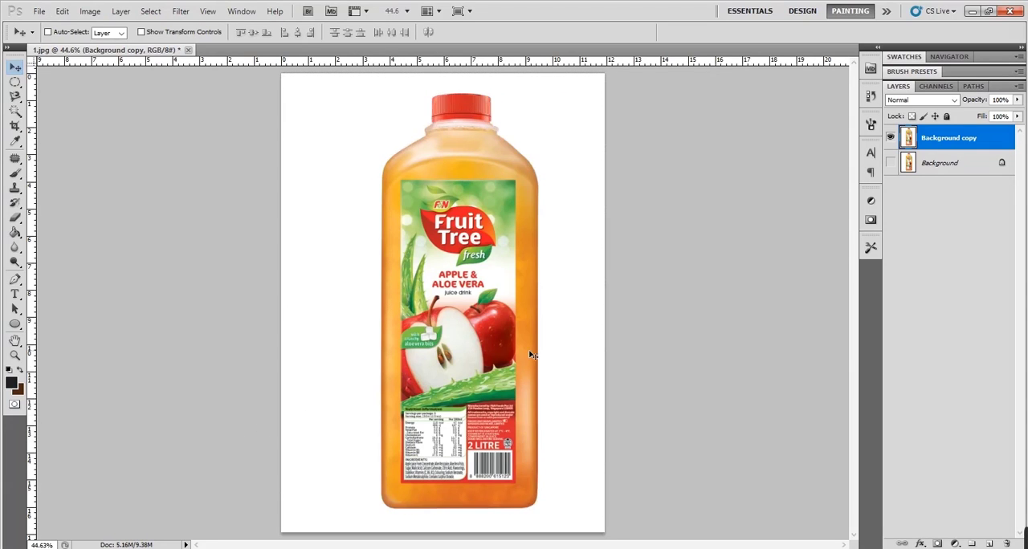
# - Start a Pen tool path at the upper right edge of the red cap and curve it to the cap's top centre
pyautogui.press('z')
pyautogui.click(490, 103)
pyautogui.click(531, 304)
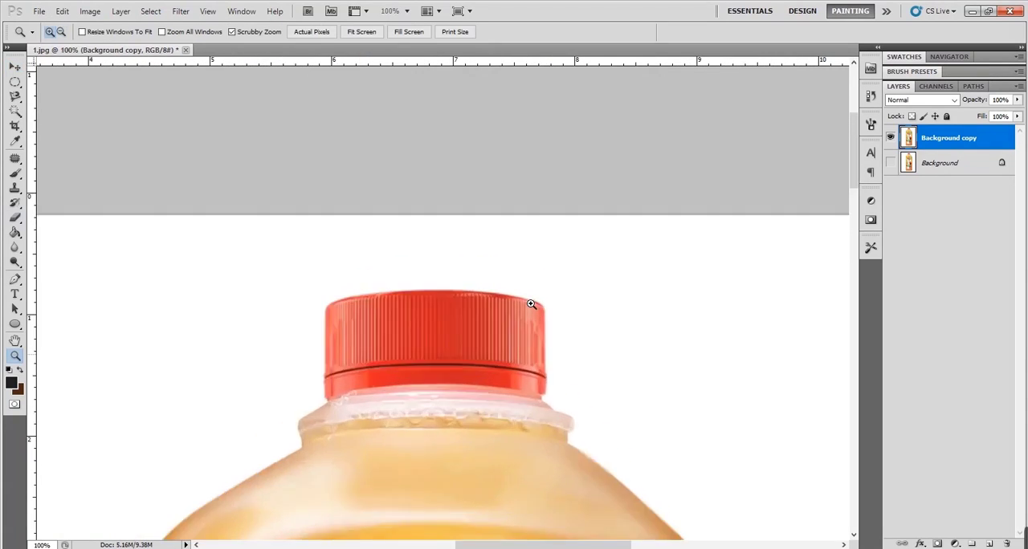
pyautogui.click(531, 304)
pyautogui.click(531, 304)
pyautogui.click(12, 281)
pyautogui.moveTo(448, 416); pyautogui.dragTo(551, 410)
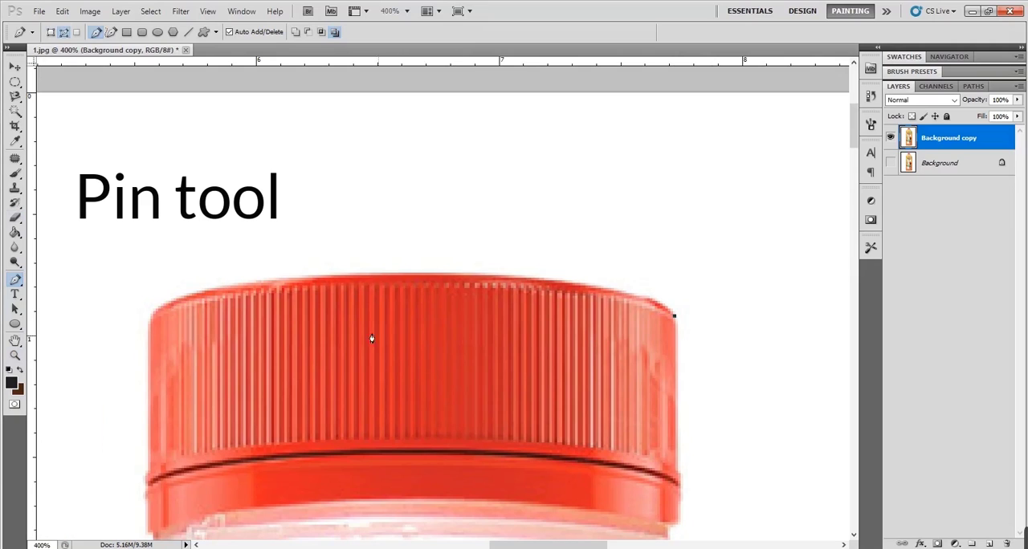
pyautogui.click(673, 315)
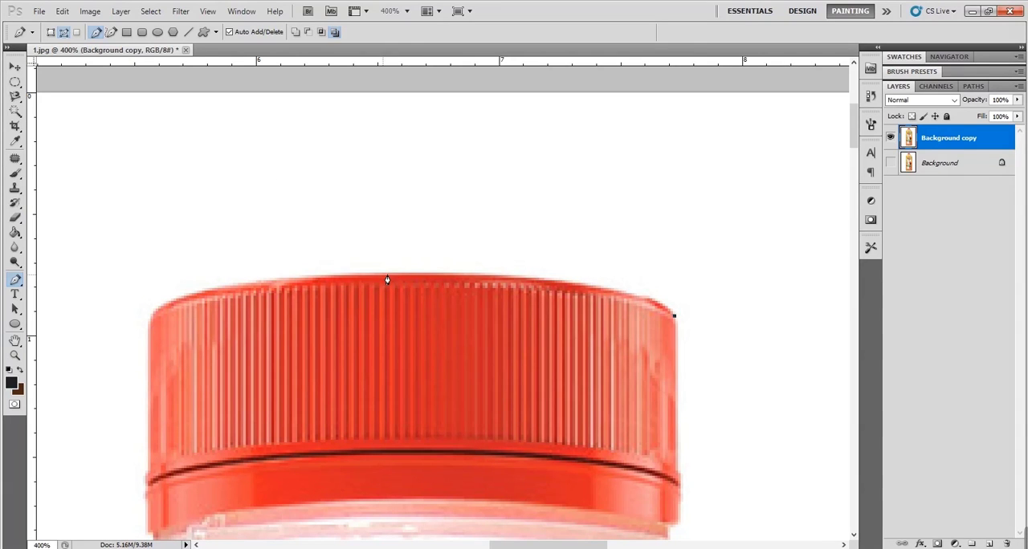
pyautogui.moveTo(385, 276); pyautogui.dragTo(176, 289)
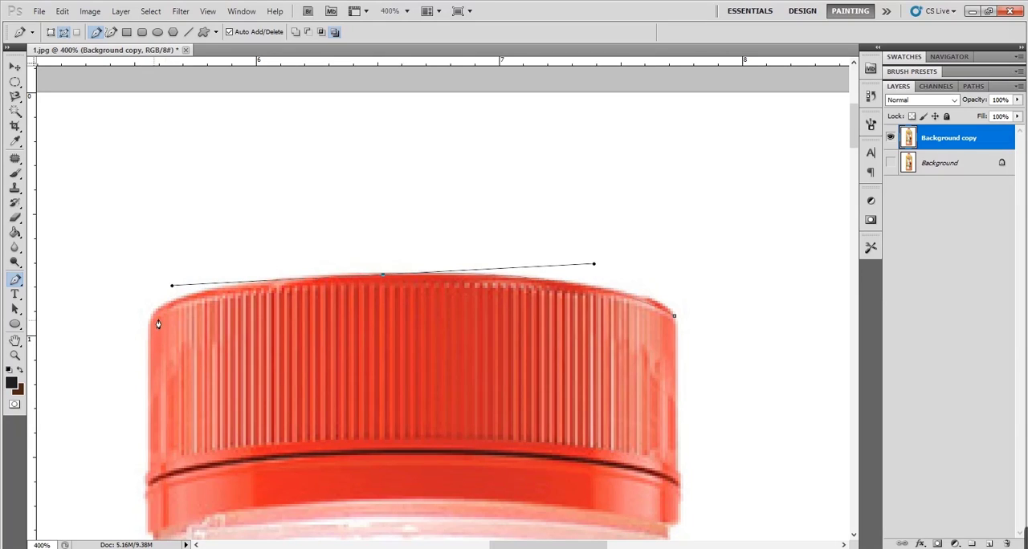
pyautogui.moveTo(148, 326); pyautogui.dragTo(132, 412)
pyautogui.moveTo(140, 369); pyautogui.dragTo(170, 358)
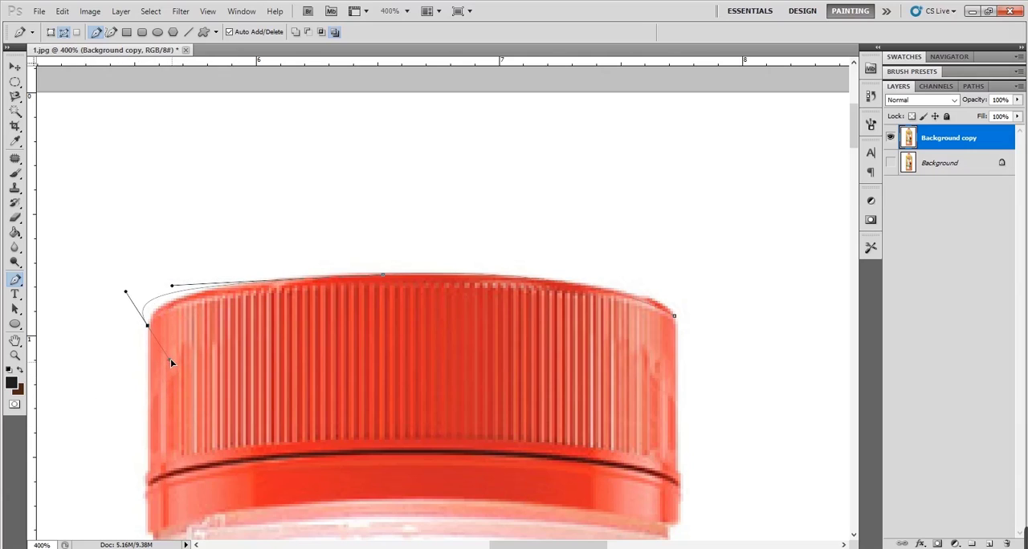
pyautogui.hotkey('ctrl', 'z')
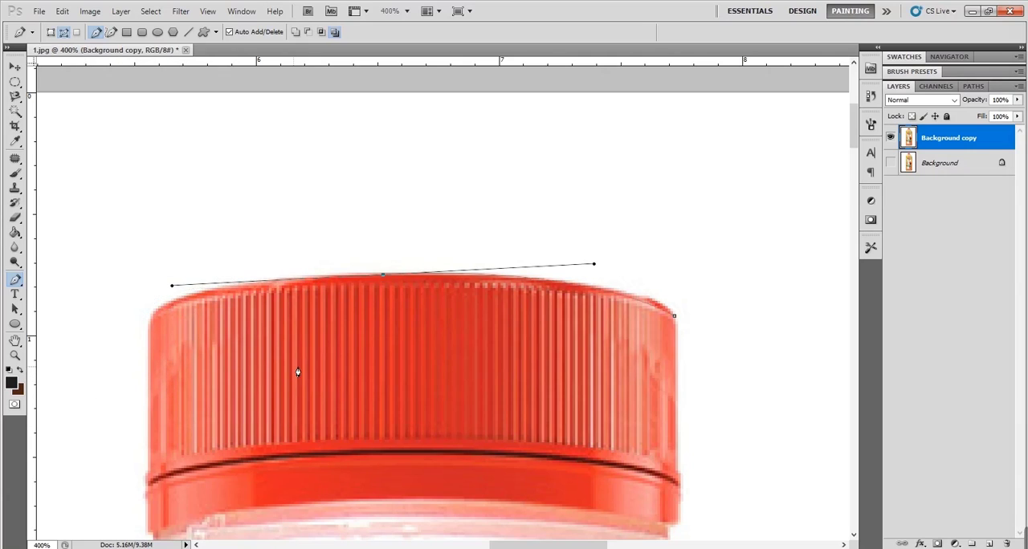
pyautogui.keyDown('alt'); pyautogui.click(383, 276); pyautogui.keyUp('alt')
pyautogui.hotkey('ctrl', 'z')
pyautogui.moveTo(149, 239); pyautogui.dragTo(223, 255)
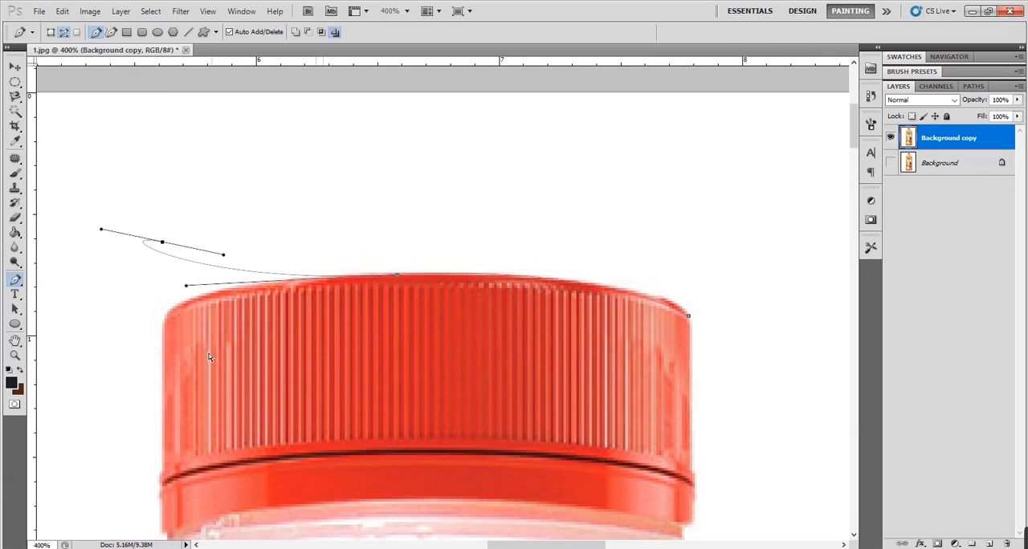
pyautogui.hotkey('ctrl', 'z')
pyautogui.moveTo(170, 313); pyautogui.dragTo(157, 355)
pyautogui.hotkey('ctrl', 'z')
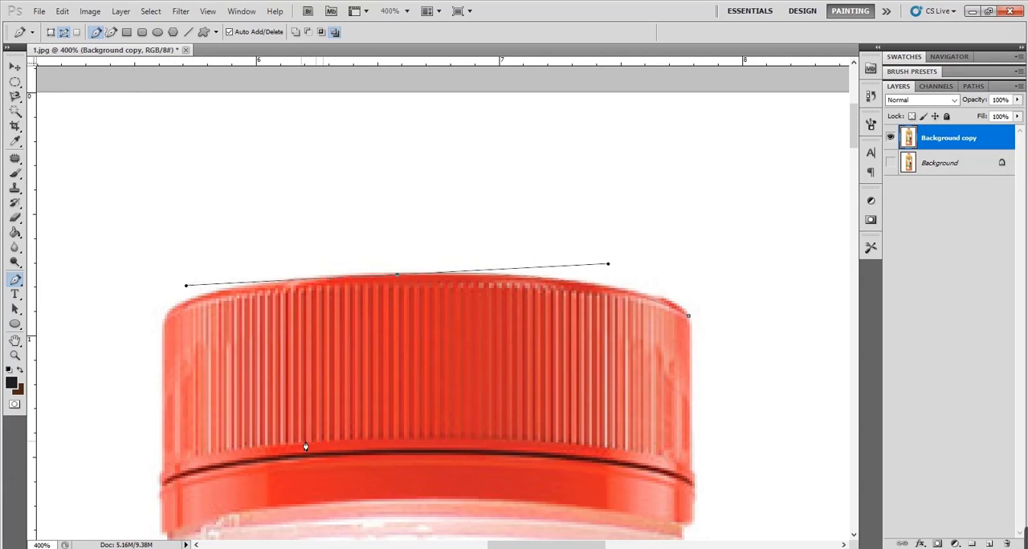
# - Curve the path to the cap's upper left corner and continue it straight down the cap's left edge to its base
pyautogui.keyDown('alt'); pyautogui.click(397, 275); pyautogui.keyUp('alt')
pyautogui.moveTo(167, 318); pyautogui.dragTo(86, 364)
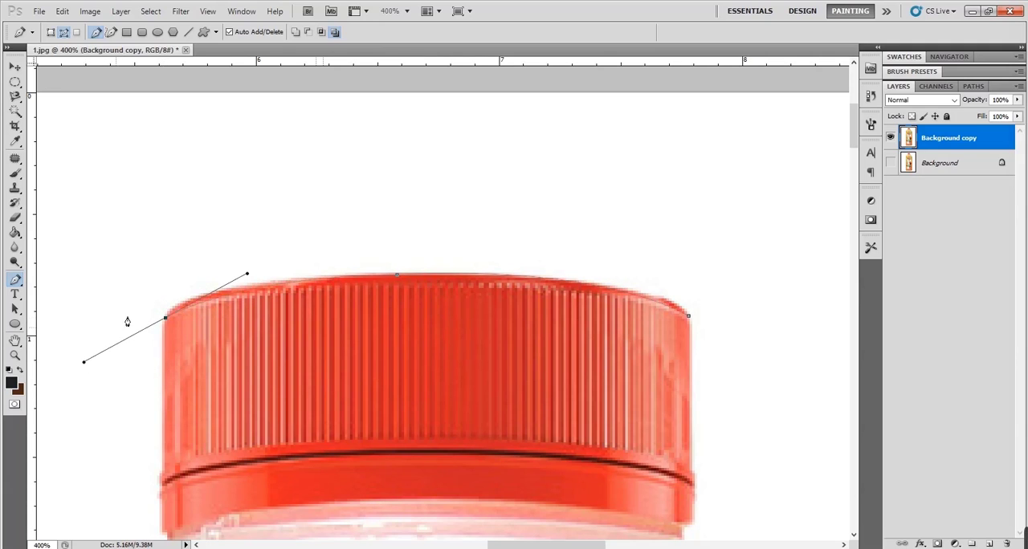
pyautogui.keyDown('alt'); pyautogui.click(166, 319); pyautogui.keyUp('alt')
pyautogui.scroll(-4, 196, 343)
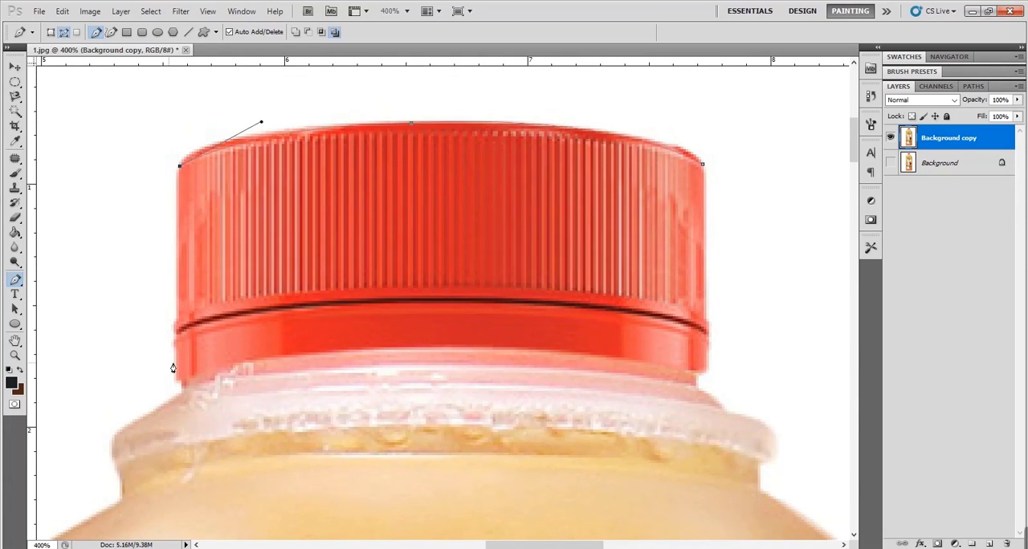
pyautogui.click(178, 383)
pyautogui.click(181, 390)
# - Continue the path from the cap's base around the left side of the translucent neck ring
pyautogui.press('space')
pyautogui.moveTo(184, 445); pyautogui.dragTo(363, 325)
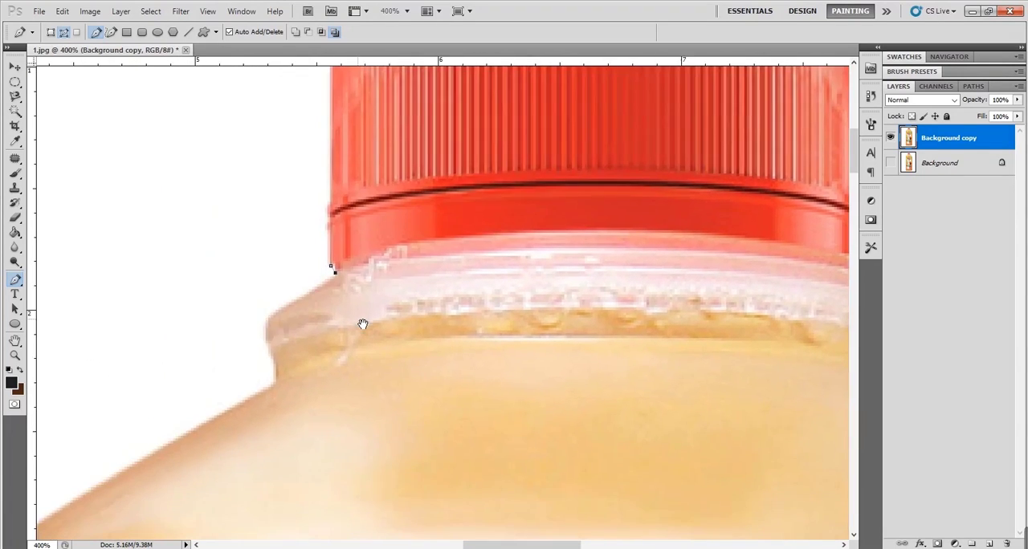
pyautogui.click(270, 317)
pyautogui.moveTo(283, 370); pyautogui.dragTo(417, 301)
pyautogui.keyDown('alt'); pyautogui.click(274, 357); pyautogui.keyUp('alt')
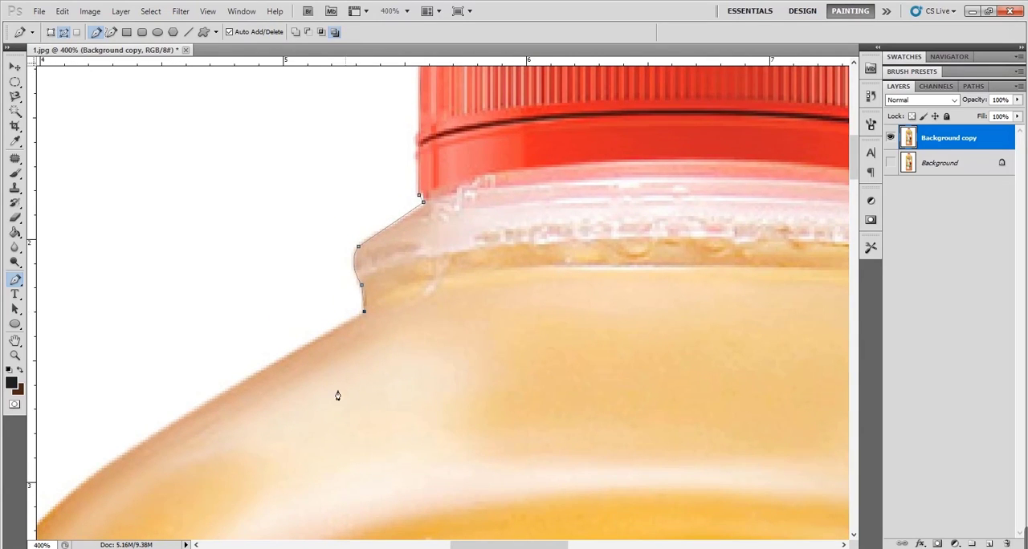
pyautogui.moveTo(388, 401); pyautogui.dragTo(592, 301)
pyautogui.click(260, 250)
pyautogui.moveTo(246, 325); pyautogui.dragTo(250, 326)
pyautogui.click(558, 337)
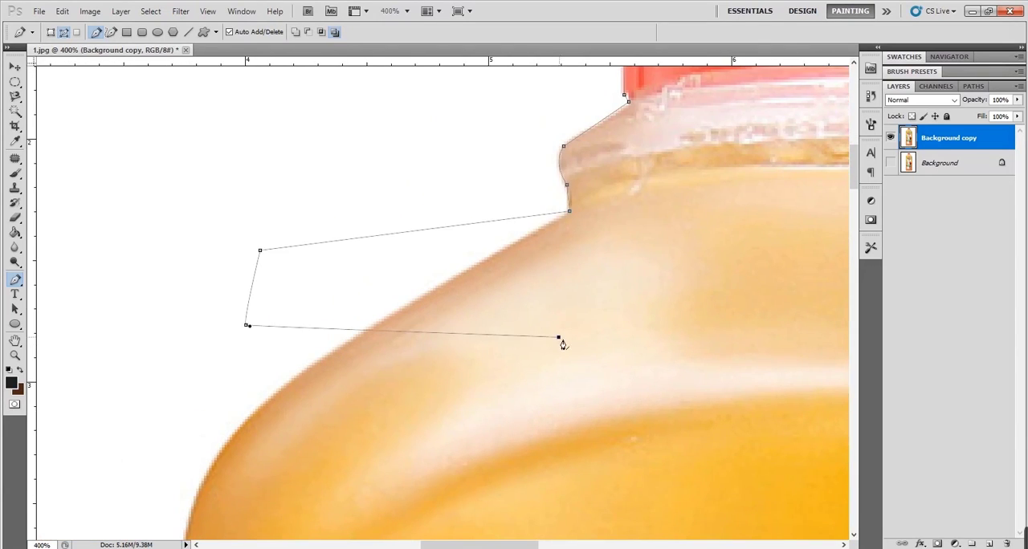
pyautogui.click(378, 389)
pyautogui.hotkey('ctrl', 'alt', 'z')
pyautogui.hotkey('ctrl', 'alt', 'z')
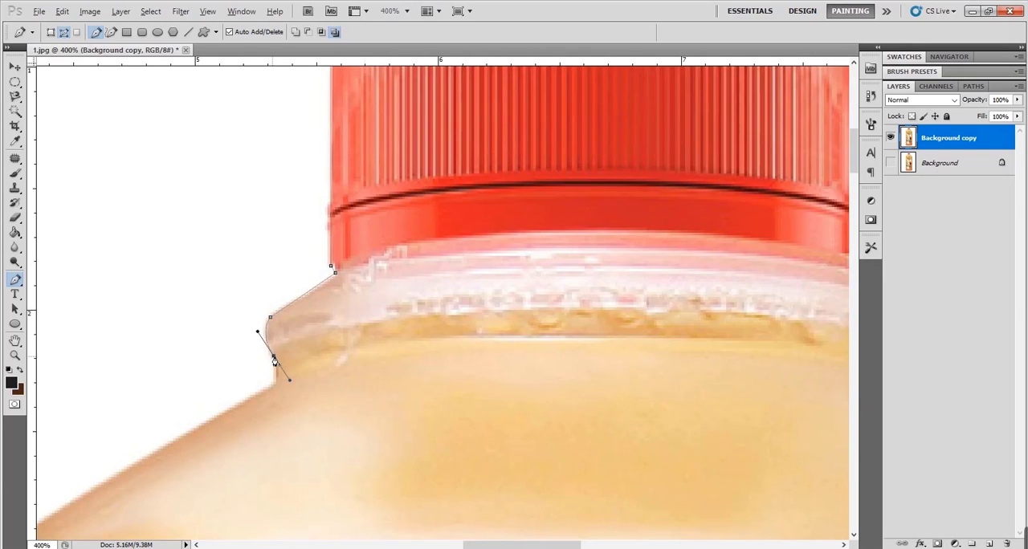
# - Add a path anchor where the bottle's neck meets the left shoulder
pyautogui.moveTo(299, 403); pyautogui.dragTo(356, 328)
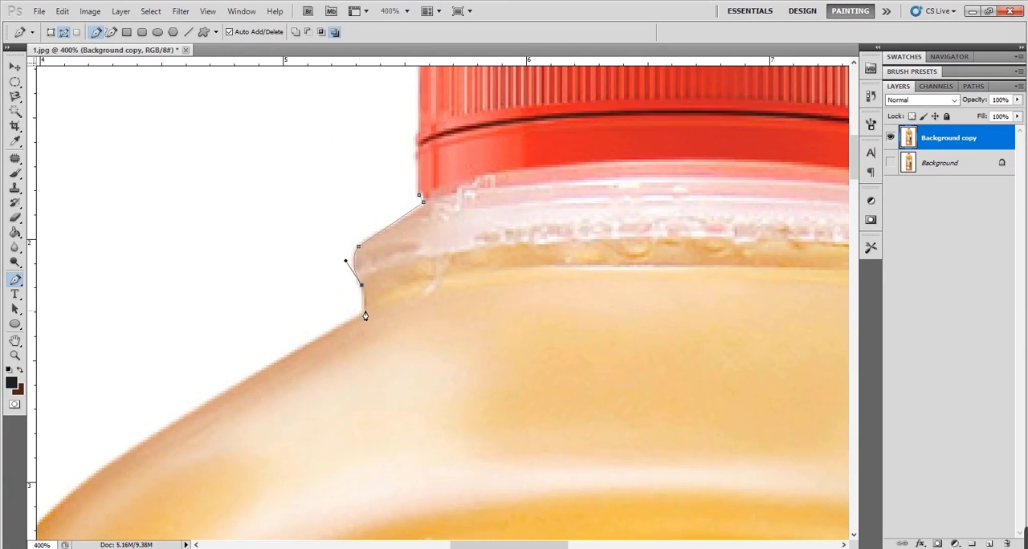
pyautogui.click(365, 313)
pyautogui.moveTo(384, 409); pyautogui.dragTo(590, 308)
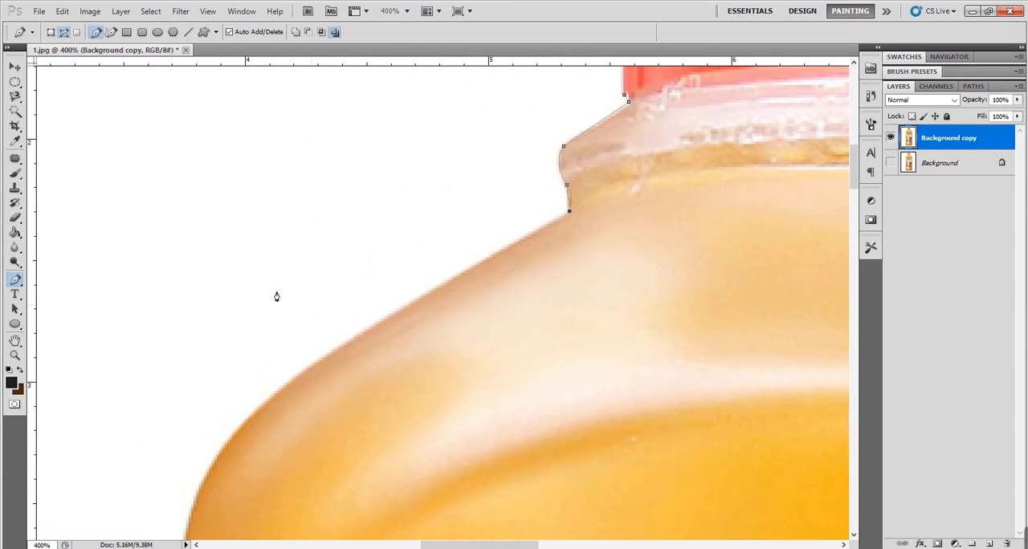
pyautogui.click(259, 250)
pyautogui.moveTo(246, 325); pyautogui.dragTo(250, 326)
pyautogui.click(557, 337)
pyautogui.click(378, 389)
pyautogui.hotkey('ctrl', 'alt', 'z')
pyautogui.hotkey('ctrl', 'alt', 'z')
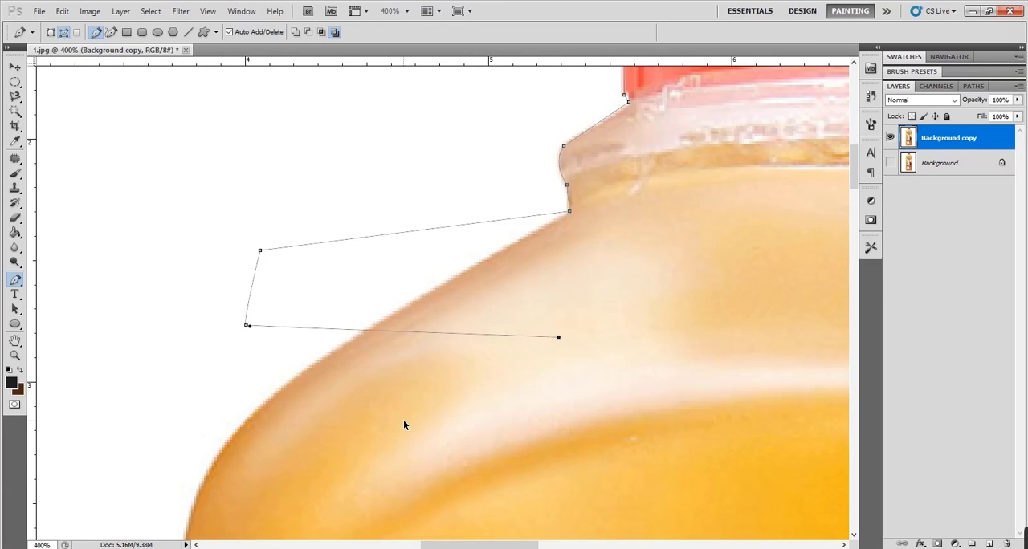
pyautogui.hotkey('ctrl', 'alt', 'z')
pyautogui.hotkey('ctrl', 'alt', 'z')
# - Add a curved segment along the bottle's left shoulder and remove the outgoing handle of its end anchor
pyautogui.moveTo(407, 427); pyautogui.dragTo(461, 307)
pyautogui.moveTo(333, 269); pyautogui.dragTo(234, 349)
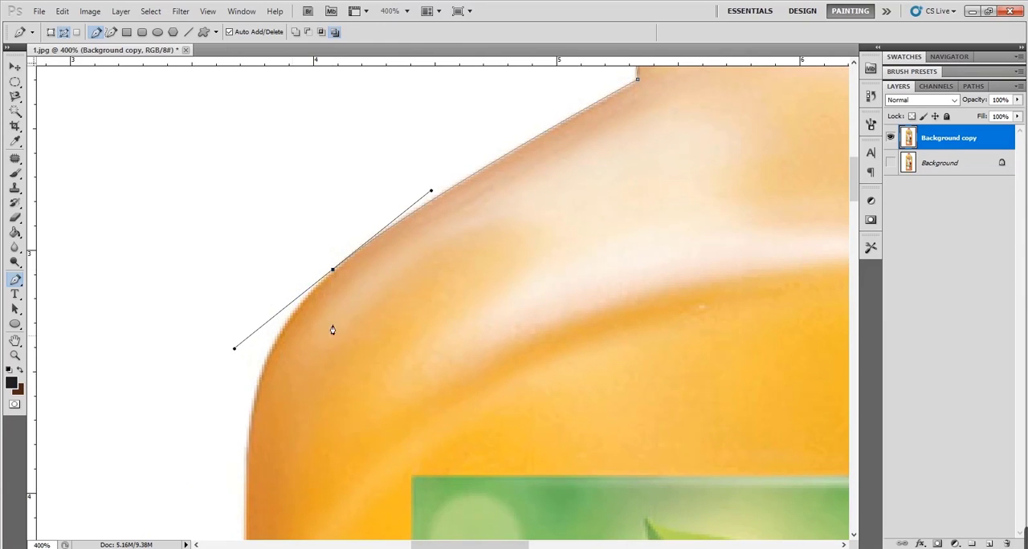
pyautogui.keyDown('alt'); pyautogui.click(333, 270); pyautogui.keyUp('alt')
# - Curve the path around the outer left shoulder onto the bottle's left side and remove the anchor's outgoing handle
pyautogui.scroll(-3, 407, 383)
pyautogui.press('z')
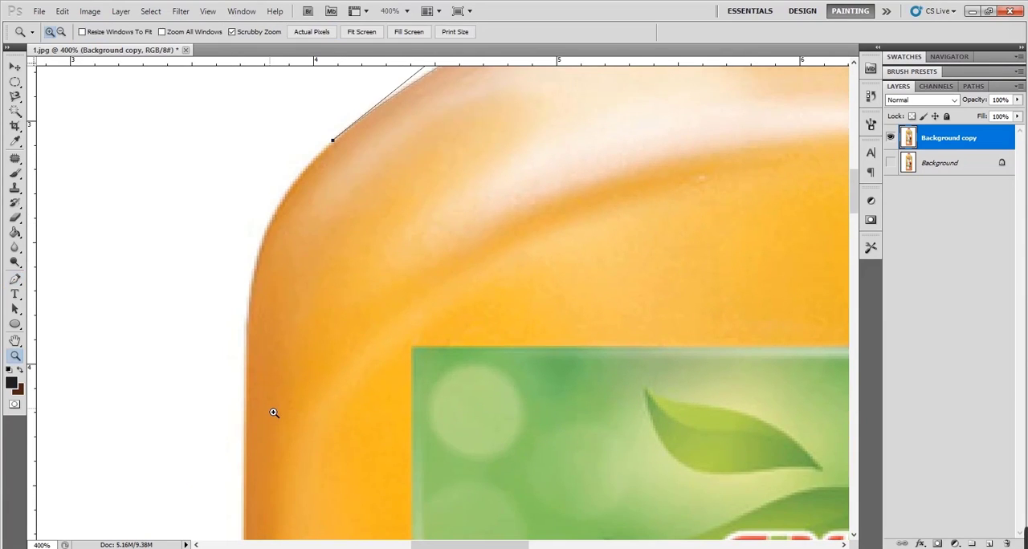
pyautogui.keyDown('alt'); pyautogui.click(269, 413); pyautogui.keyUp('alt')
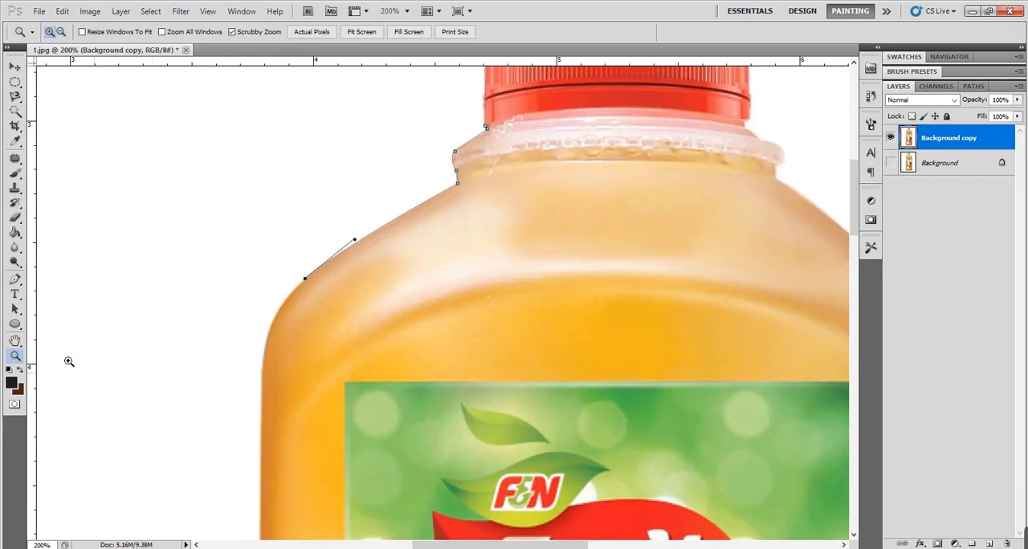
pyautogui.click(14, 278)
pyautogui.moveTo(262, 402); pyautogui.dragTo(335, 78)
pyautogui.keyDown('alt'); pyautogui.click(262, 403); pyautogui.keyUp('alt')
# - Extend the path down the bottle's left side and curve it around the lower left corner onto the bottom edge
pyautogui.moveTo(353, 466)
pyautogui.mouseDown()
pyautogui.moveTo(356, 131)
pyautogui.moveTo(376, 72)
pyautogui.mouseUp()
pyautogui.moveTo(346, 514); pyautogui.dragTo(346, 68)
pyautogui.moveTo(366, 259); pyautogui.dragTo(349, 397)
pyautogui.hotkey('ctrl', 'r')
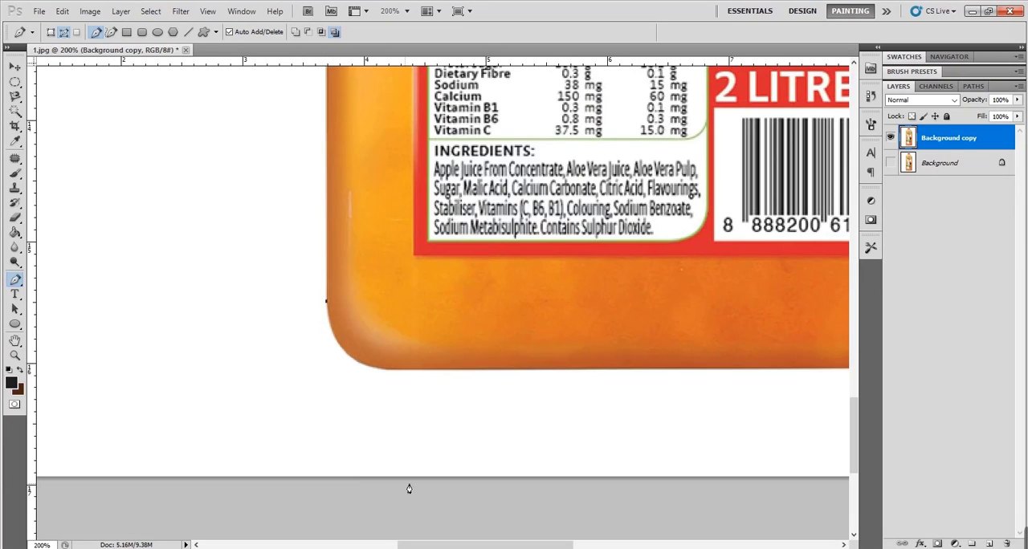
pyautogui.moveTo(412, 371); pyautogui.dragTo(503, 367)
# - Continue the path straight along the bottle's bottom edge and curve it into the lower right corner
pyautogui.hscroll(5, 449, 450)
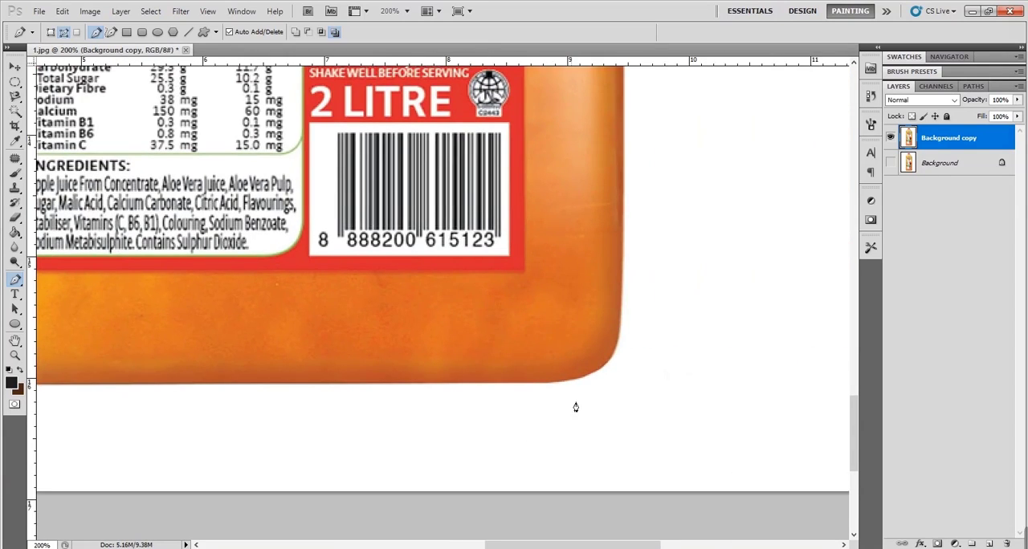
pyautogui.click(552, 388)
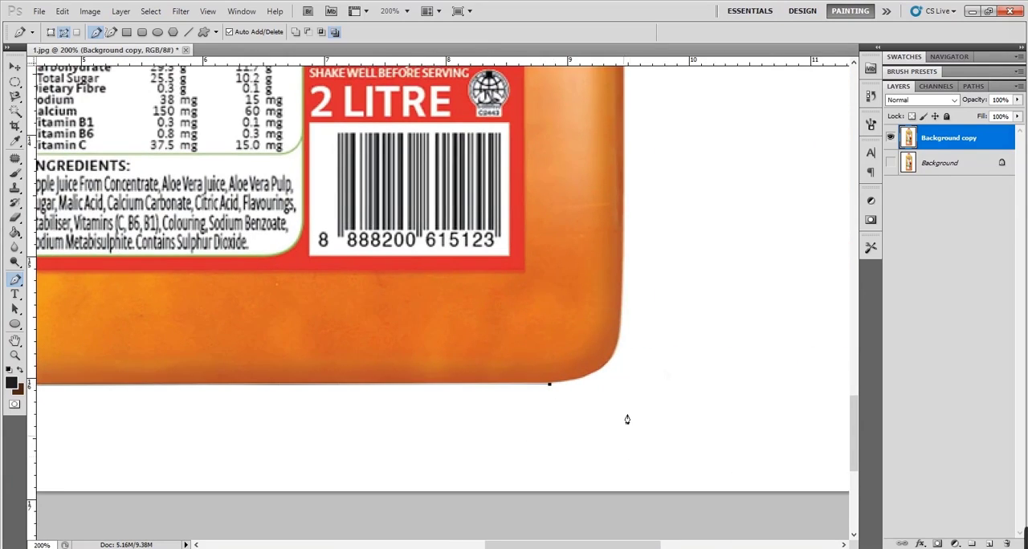
pyautogui.moveTo(623, 291); pyautogui.dragTo(612, 190)
pyautogui.hotkey('ctrl', 'z')
pyautogui.moveTo(606, 366); pyautogui.dragTo(639, 347)
pyautogui.keyDown('alt'); pyautogui.click(607, 366); pyautogui.keyUp('alt')
# - Extend the path from the lower right corner up the bottle's right side to just below the right shoulder
pyautogui.moveTo(624, 211); pyautogui.dragTo(626, 217)
pyautogui.scroll(10, 613, 285)
pyautogui.scroll(5, 567, 349)
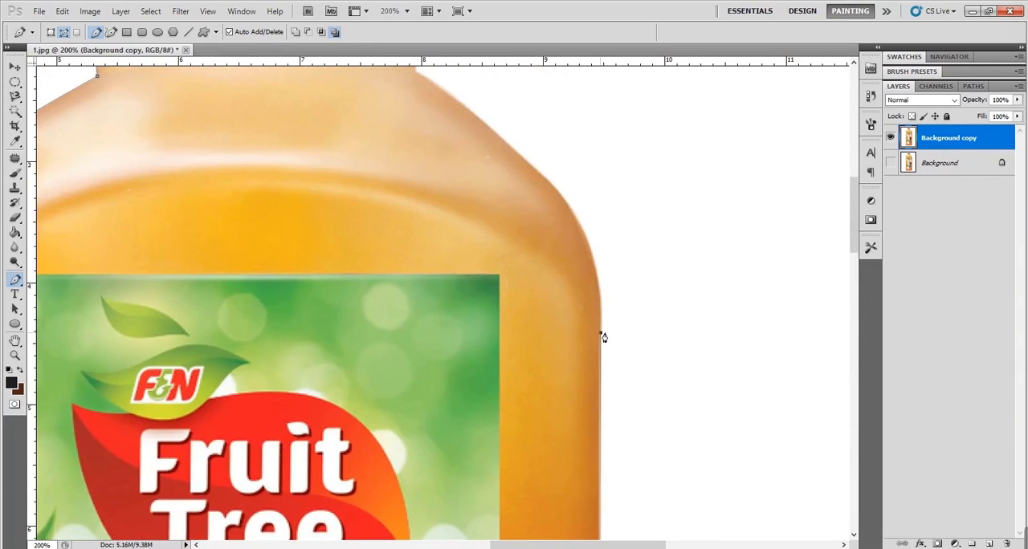
# - Curve the path around the bottle's right shoulder and remove the end anchor's outgoing handle
pyautogui.moveTo(569, 372); pyautogui.dragTo(695, 474)
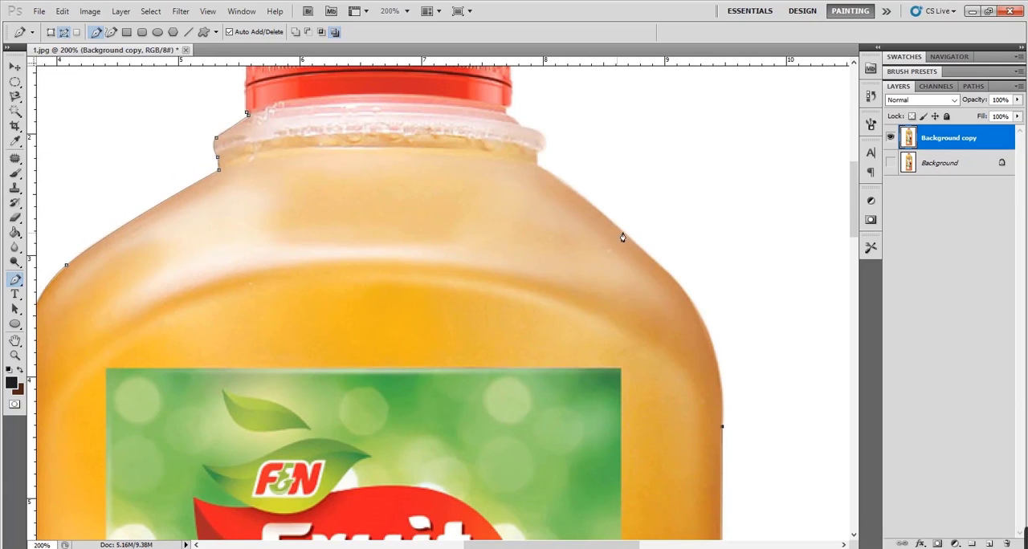
pyautogui.moveTo(631, 240); pyautogui.dragTo(527, 161)
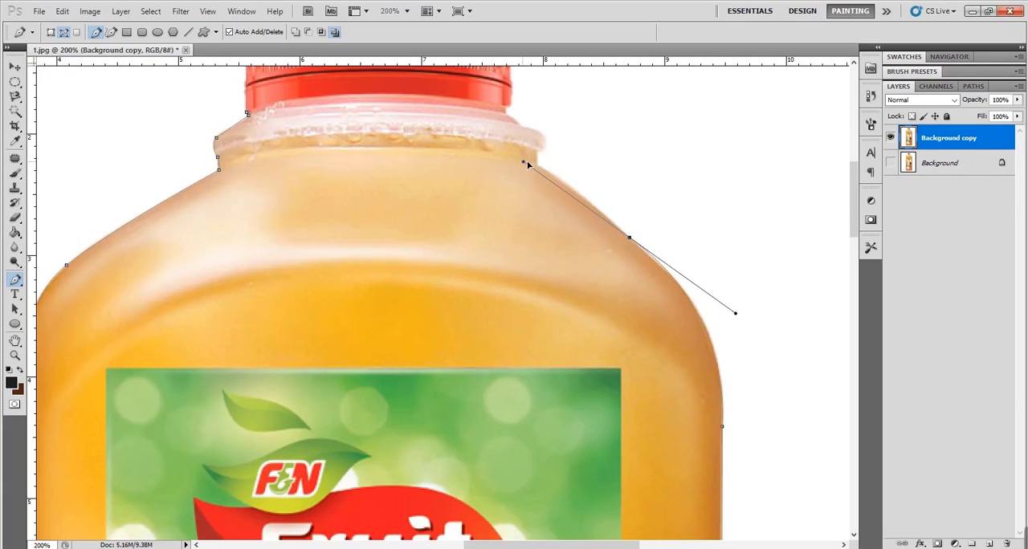
pyautogui.keyDown('alt'); pyautogui.click(631, 239); pyautogui.keyUp('alt')
pyautogui.moveTo(572, 283); pyautogui.dragTo(608, 397)
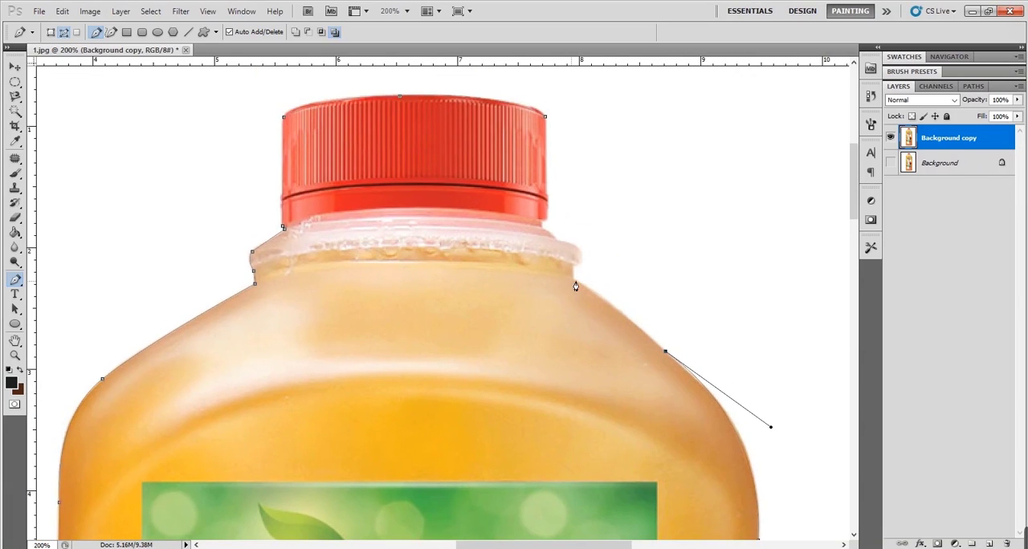
# - Trace the right side of the bottle's neck and collar up to the cap and close the path at the cap's upper right corner
pyautogui.moveTo(574, 280); pyautogui.dragTo(557, 272)
pyautogui.keyDown('alt'); pyautogui.click(574, 280); pyautogui.keyUp('alt')
pyautogui.click(576, 261)
pyautogui.moveTo(567, 243); pyautogui.dragTo(592, 258)
pyautogui.click(543, 228)
pyautogui.click(547, 119)
pyautogui.hotkey('ctrl', '0')
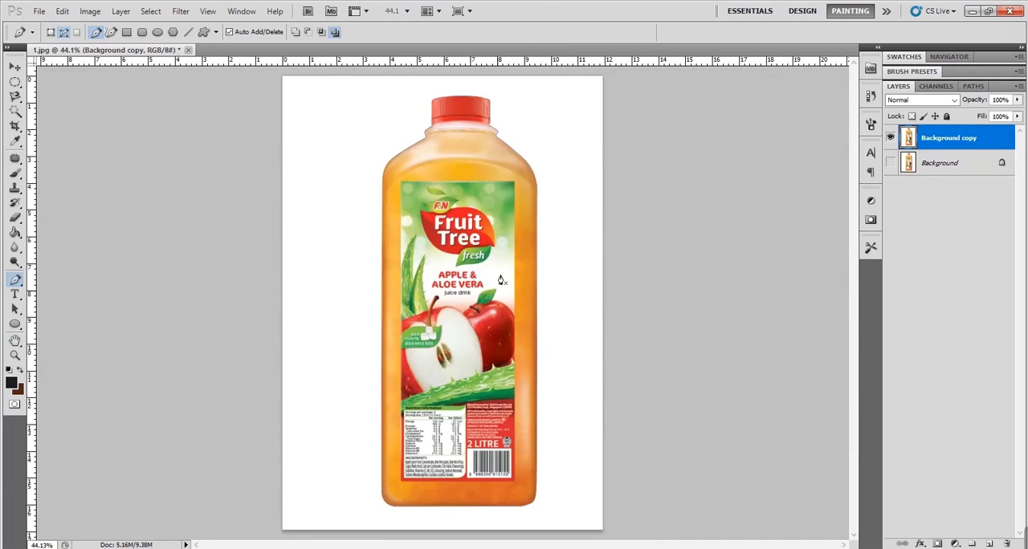
pyautogui.press('z')
pyautogui.click(503, 220)
pyautogui.click(503, 220)
pyautogui.click(502, 220)
pyautogui.click(503, 220)
pyautogui.click(503, 220)
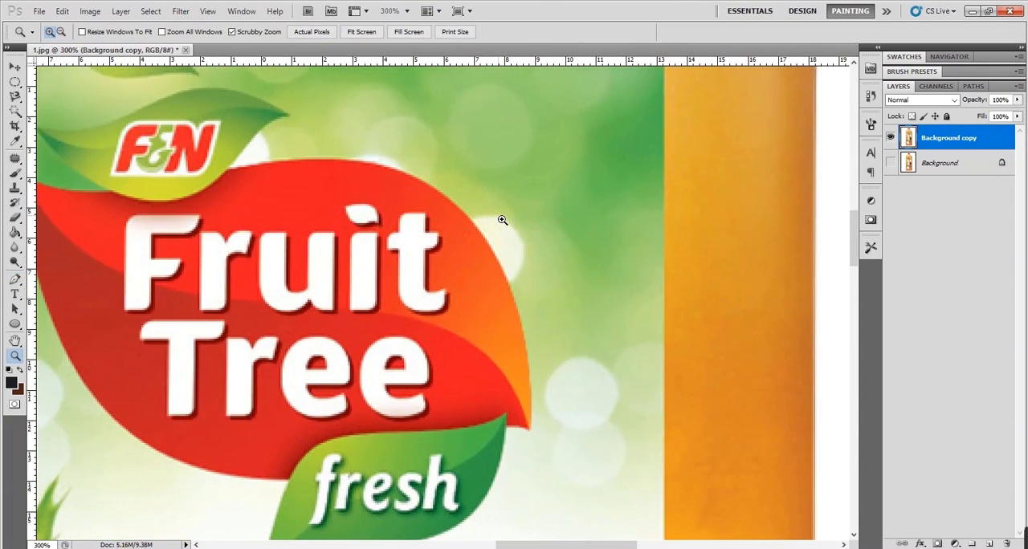
pyautogui.hotkey('ctrl', '0')
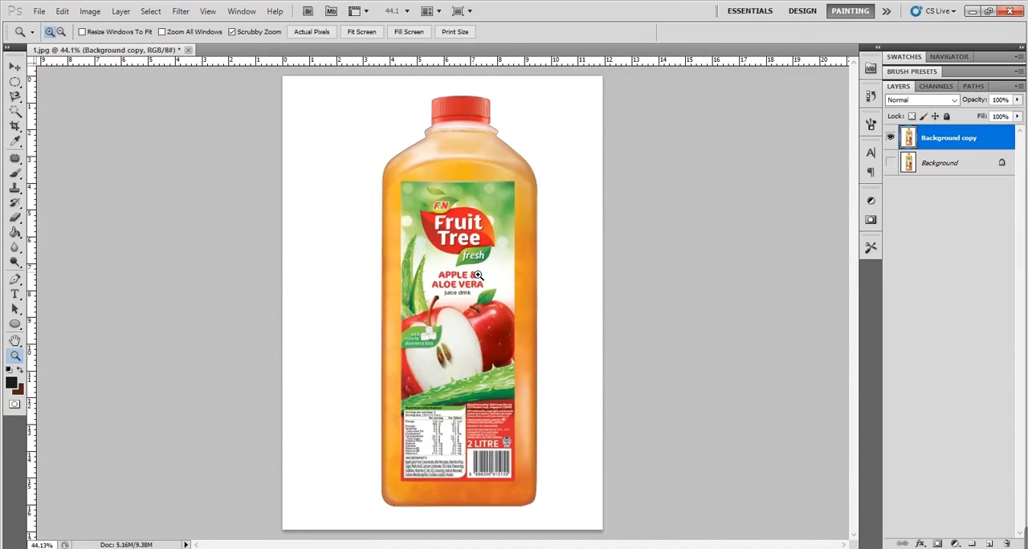
# - Convert the closed bottle path into a new anti-aliased selection with a feather radius of 0 pixels
pyautogui.click(15, 279)
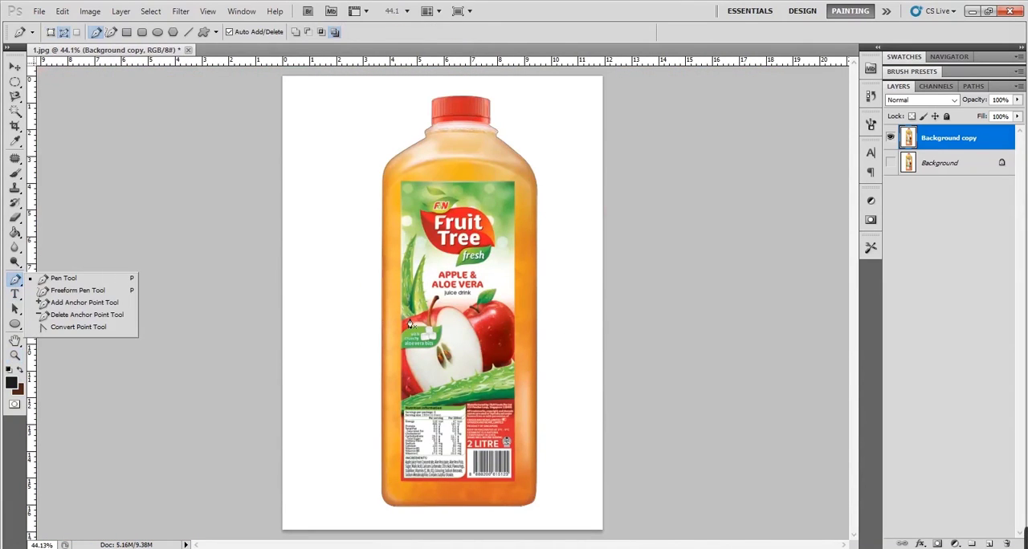
pyautogui.rightClick(458, 241)
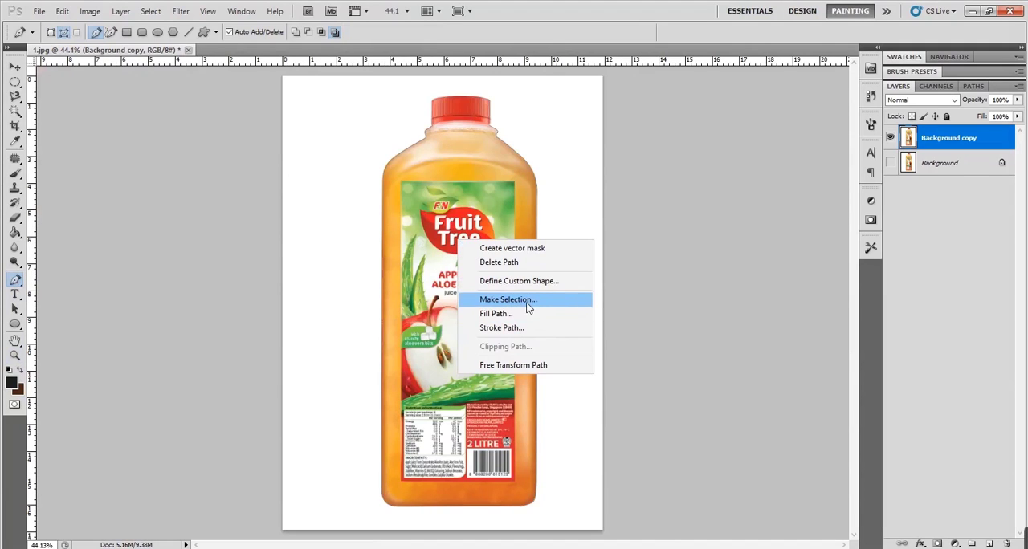
pyautogui.click(553, 299)
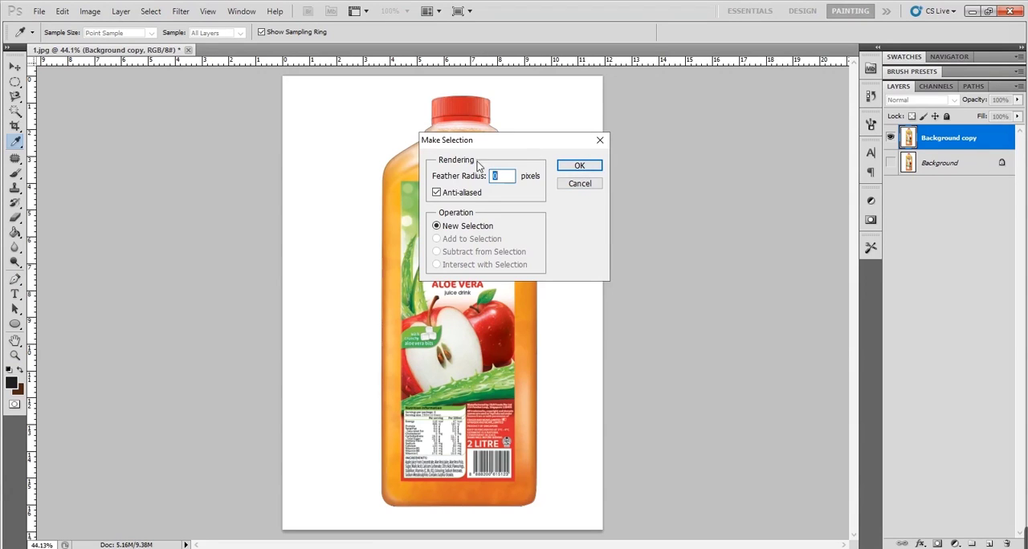
pyautogui.moveTo(509, 147); pyautogui.dragTo(497, 242)
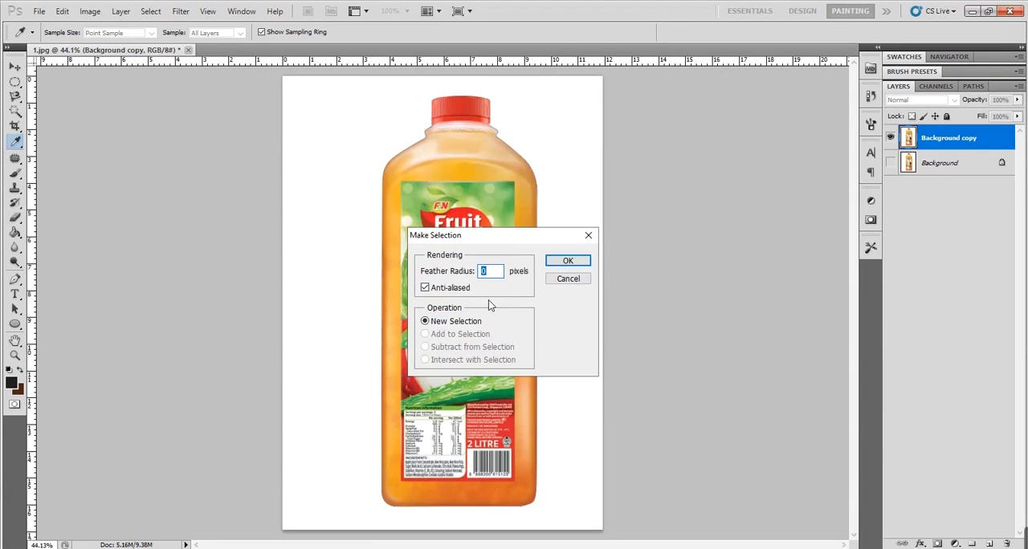
pyautogui.click(568, 261)
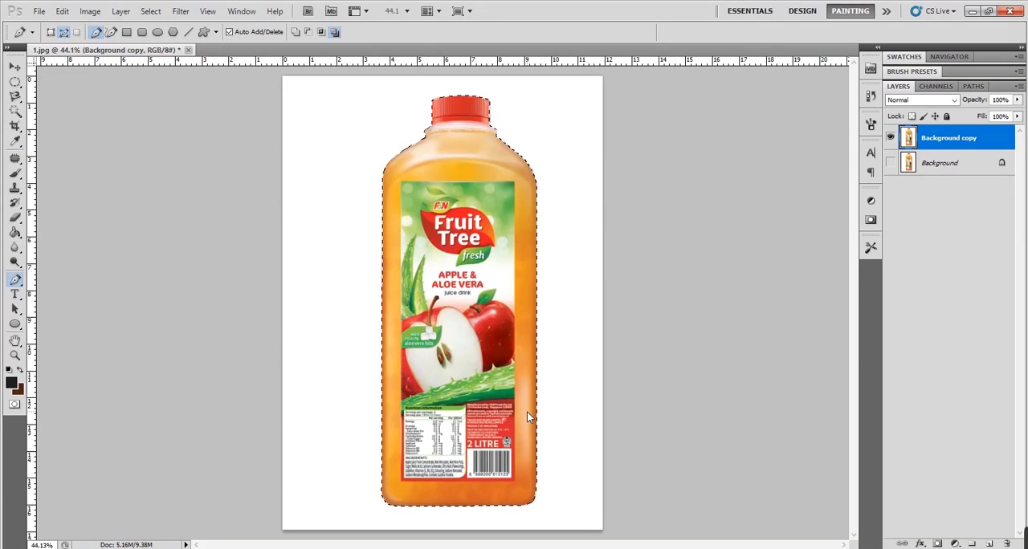
# - Copy the selected bottle to a new layer and move the copy to the left of the original bottle
pyautogui.hotkey('ctrl', 'shift', 'alt', 'n')
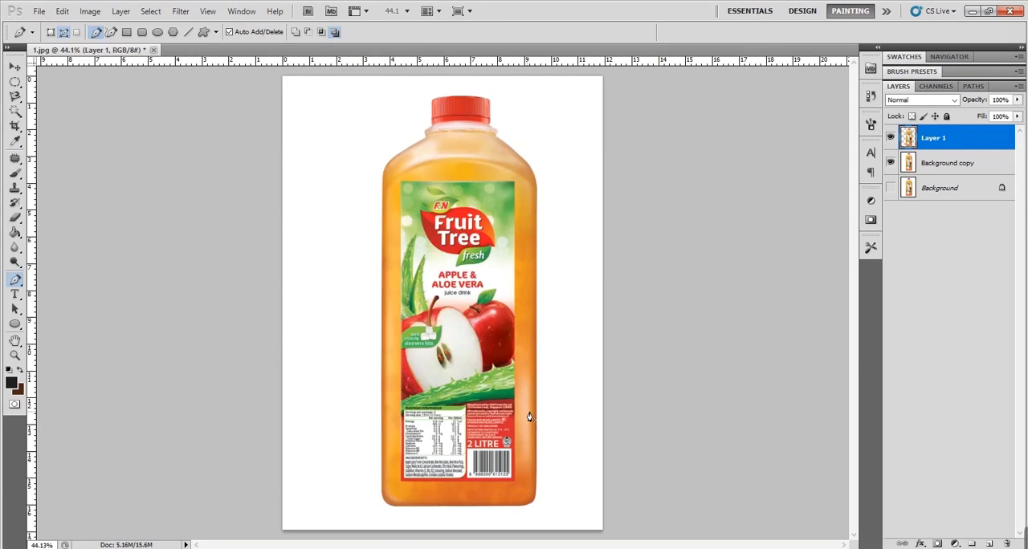
pyautogui.press('v')
pyautogui.moveTo(537, 234); pyautogui.dragTo(454, 235)
# - Examine the cut edge along the bottle copy's left shoulder up close
pyautogui.press('z')
pyautogui.click(324, 147)
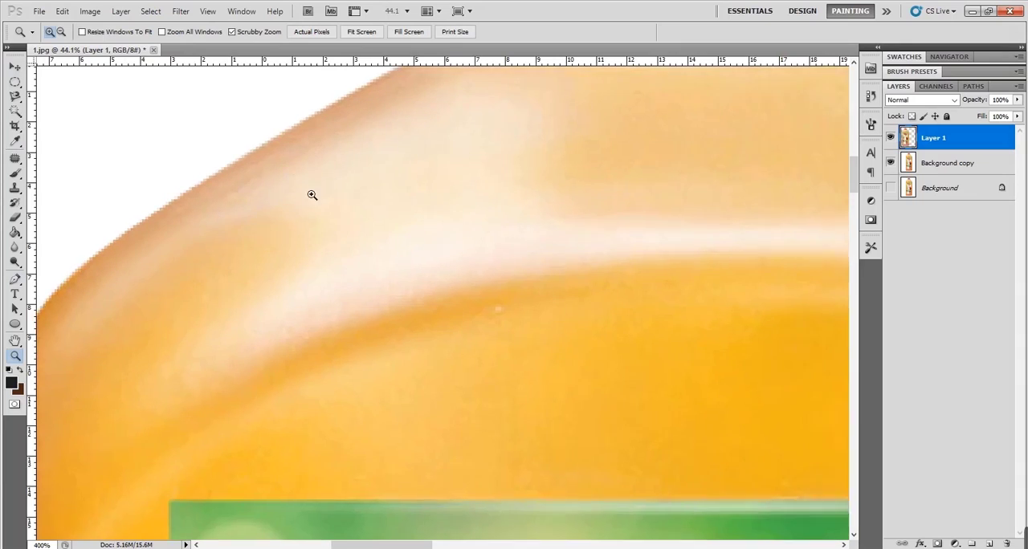
pyautogui.moveTo(312, 195); pyautogui.dragTo(484, 284)
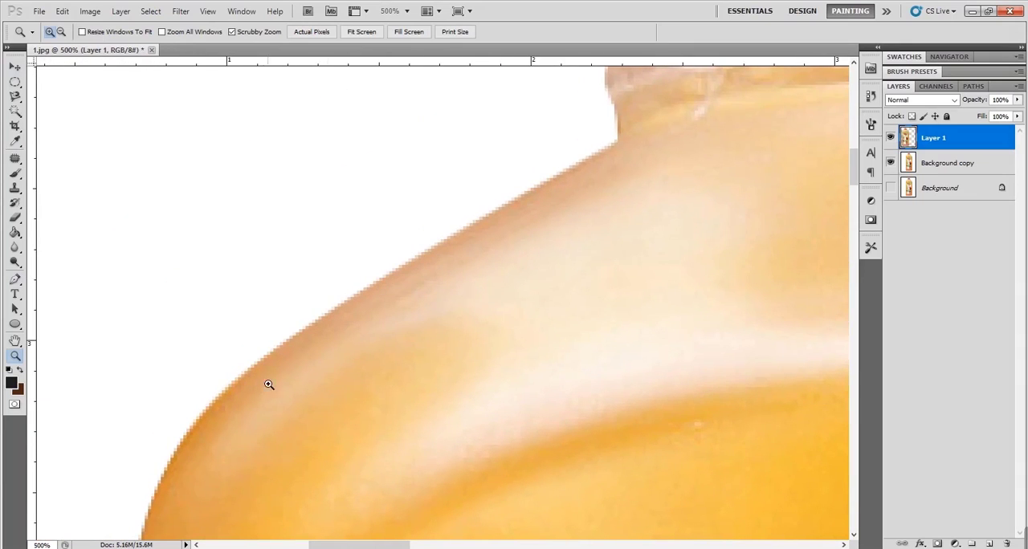
pyautogui.click(15, 66)
pyautogui.moveTo(404, 365); pyautogui.dragTo(503, 230)
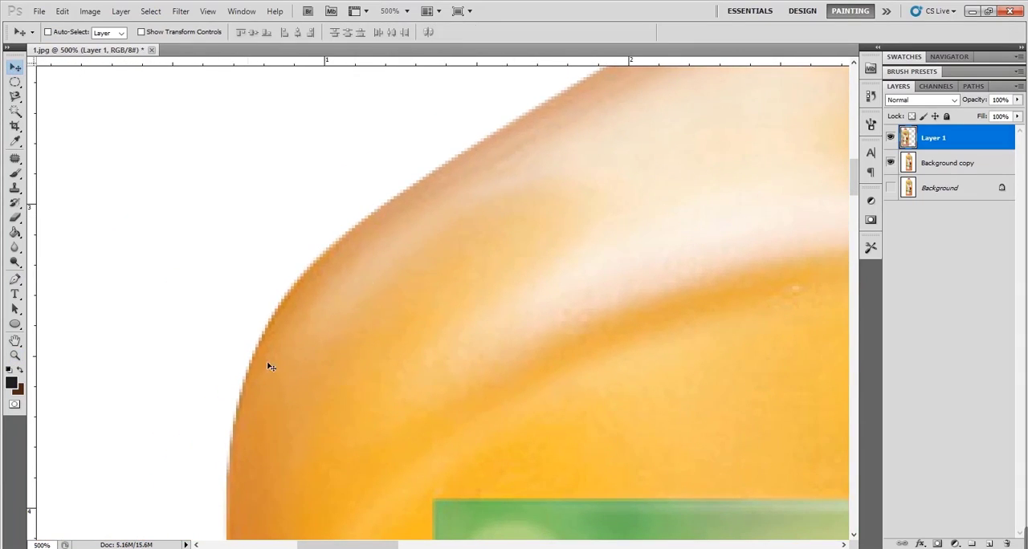
pyautogui.hotkey('ctrl', '0')
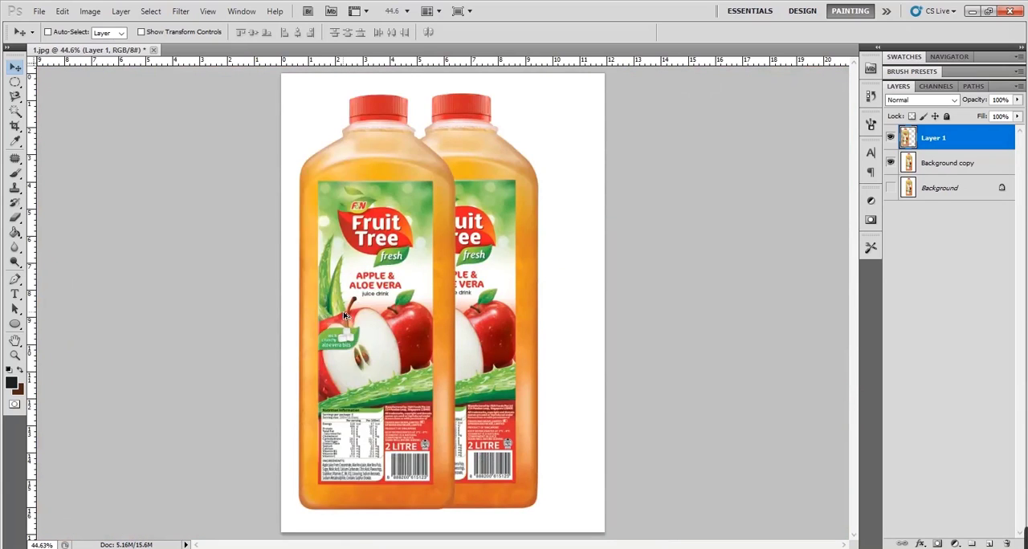
pyautogui.hotkey('ctrl', 'alt', 'z')
pyautogui.hotkey('ctrl', 'alt', 'z')
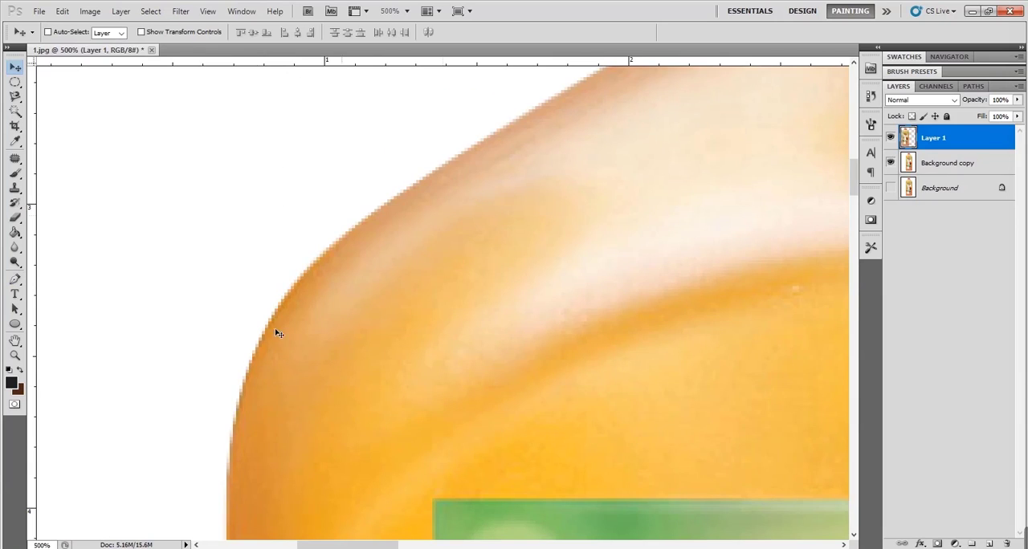
pyautogui.hotkey('ctrl', '0')
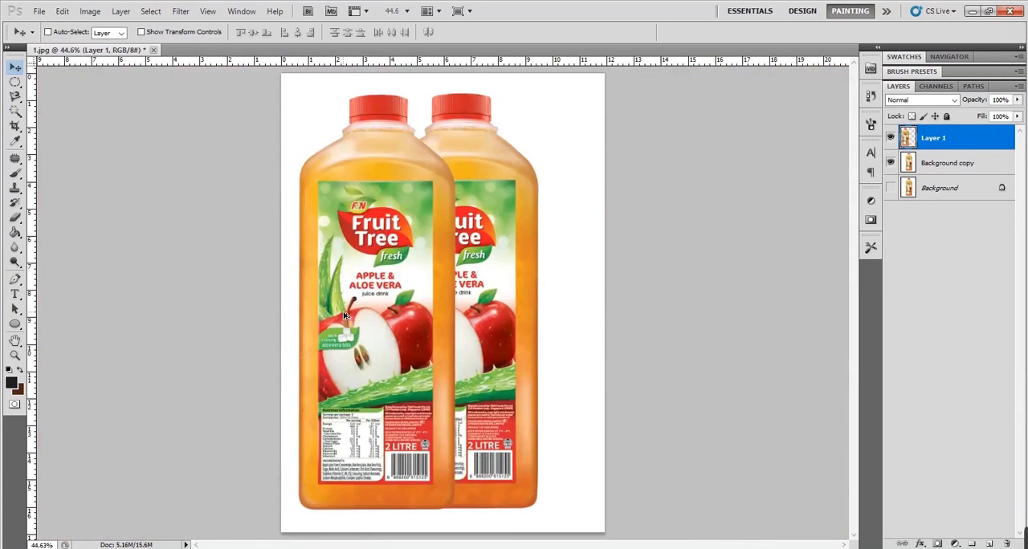
# - Undo the bottle copy's move and its new layer, and clear the restored selection
pyautogui.hotkey('ctrl', 'alt', 'z')
pyautogui.hotkey('ctrl', 'alt', 'z')
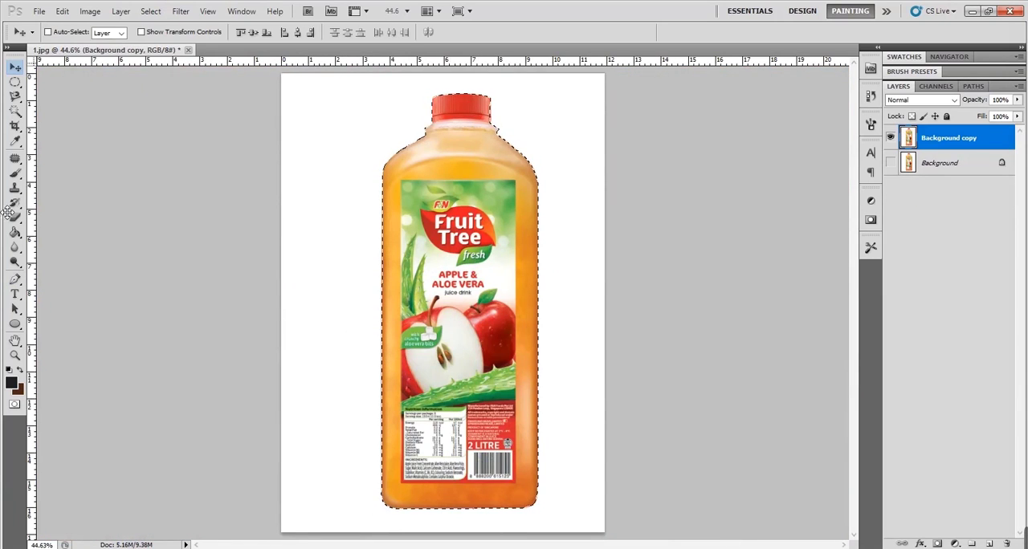
pyautogui.press('p')
pyautogui.press('v')
pyautogui.hotkey('ctrl', 'd')
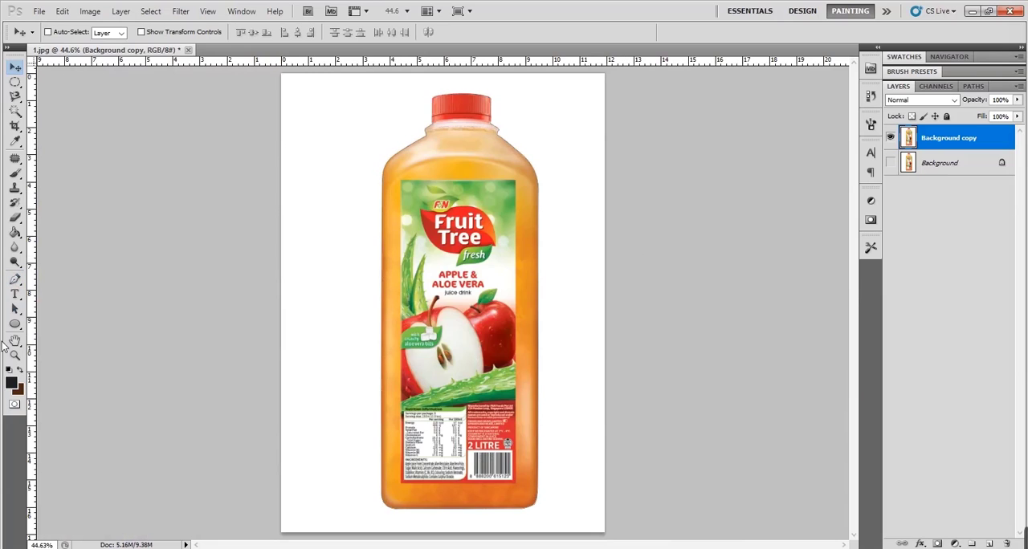
# - Convert the bottle path into a new anti-aliased selection with a feather radius of 5 pixels
pyautogui.click(14, 279)
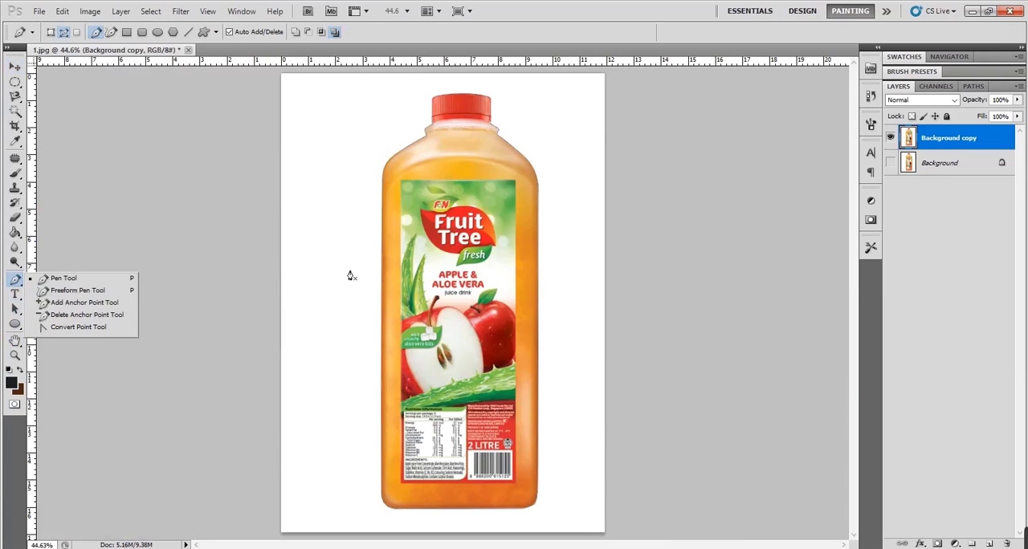
pyautogui.rightClick(434, 235)
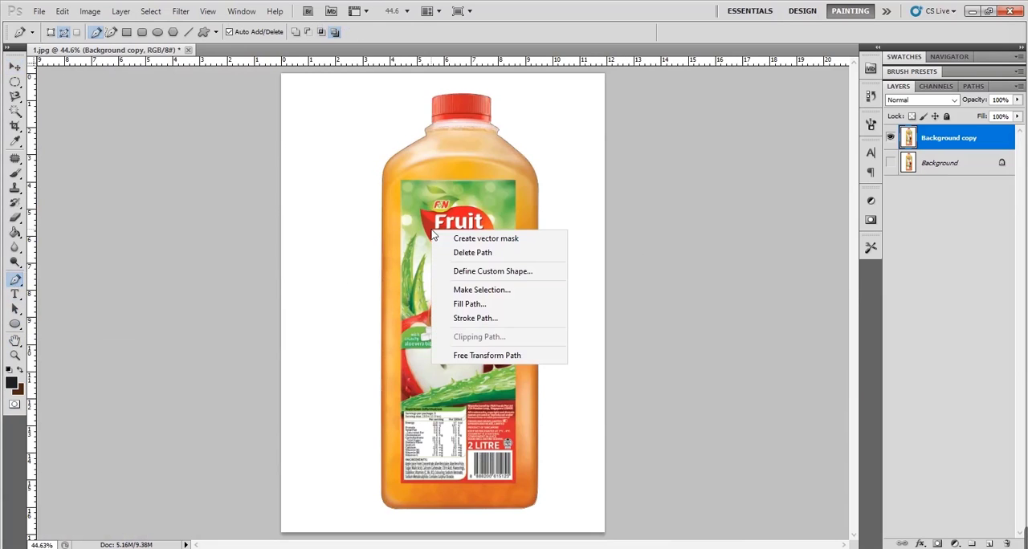
pyautogui.click(481, 290)
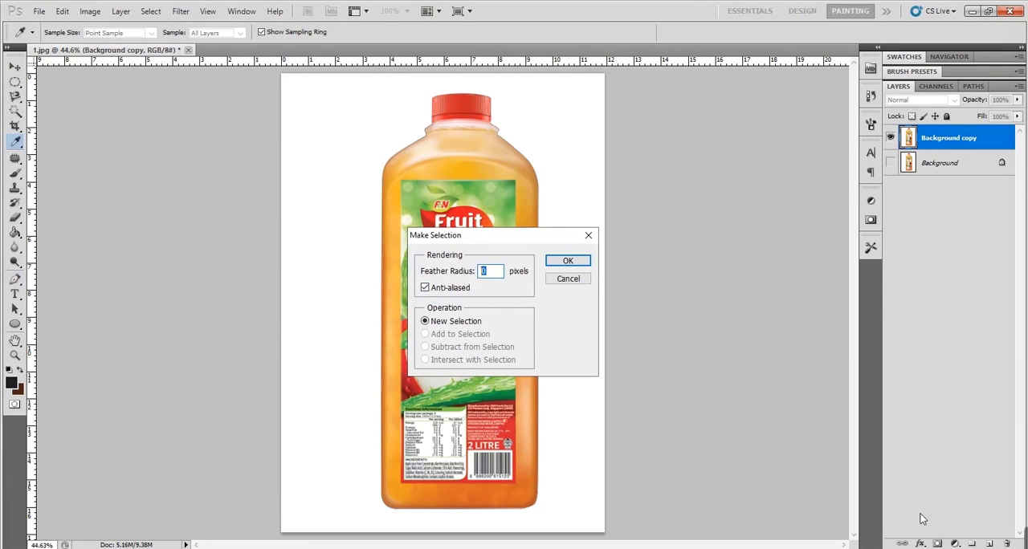
pyautogui.write('5')
pyautogui.click(567, 261)
# - Copy the feathered bottle selection to a new layer, move the copy up and to the left, and inspect its shoulder edge
pyautogui.hotkey('ctrl', 'j')
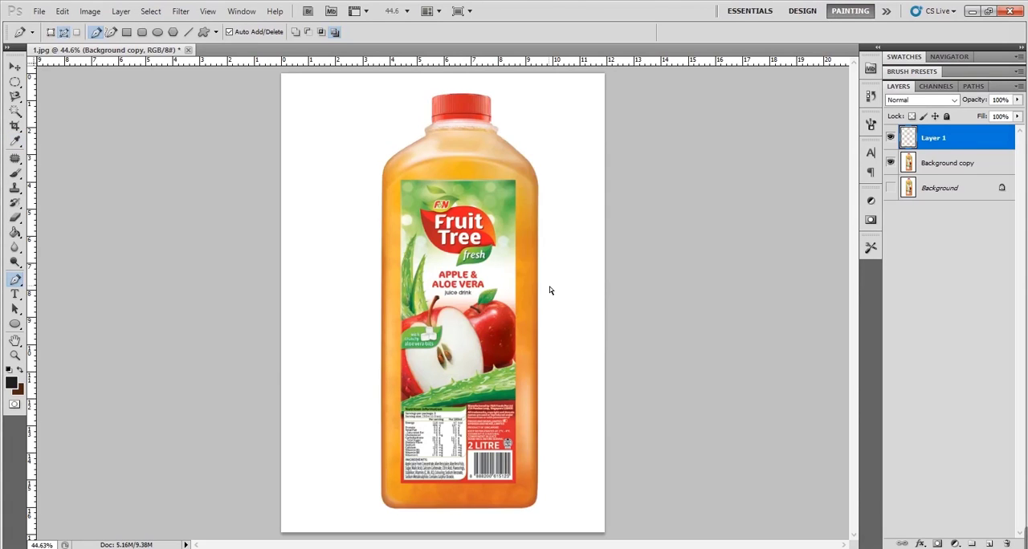
pyautogui.press('v')
pyautogui.moveTo(409, 224); pyautogui.dragTo(330, 193)
pyautogui.press('z')
pyautogui.click(325, 123)
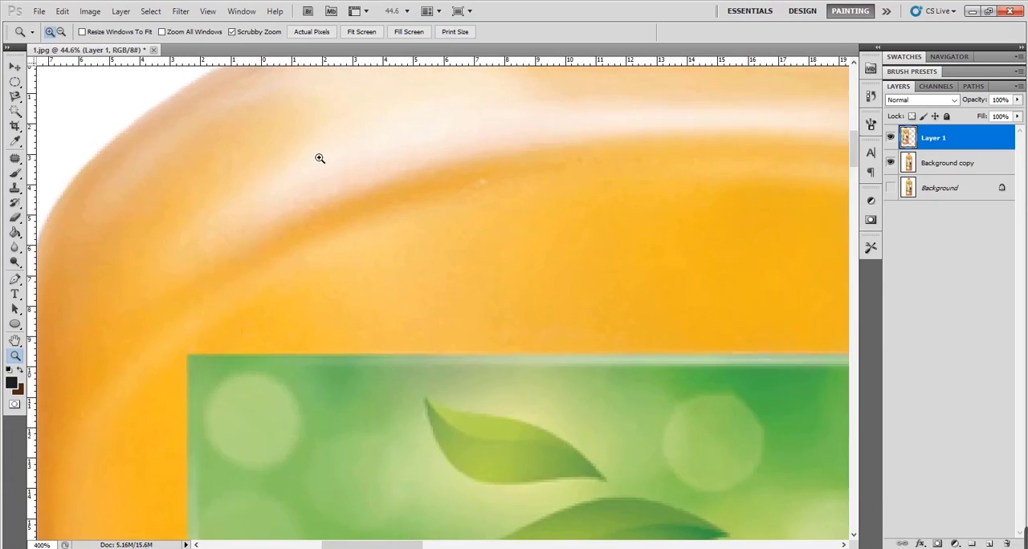
pyautogui.moveTo(319, 158); pyautogui.dragTo(504, 329)
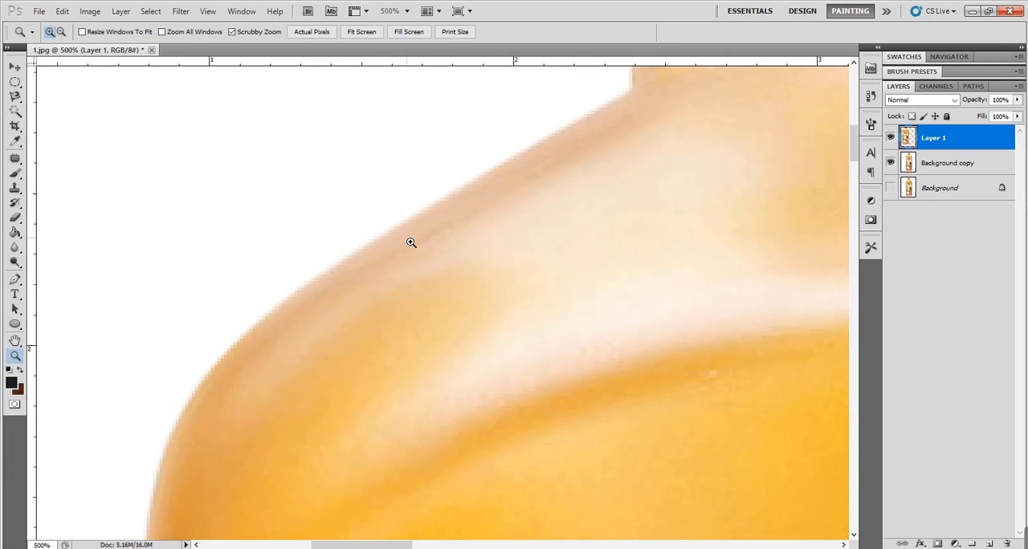
pyautogui.hotkey('ctrl', '0')
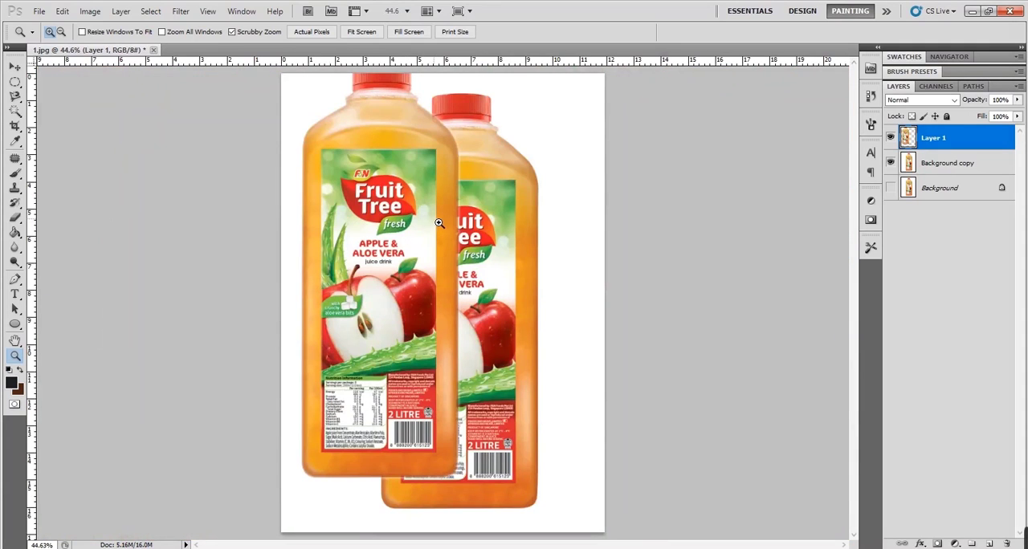
# - Undo the feathered copy's move and its new layer, leaving only the Background copy layer without a selection
pyautogui.hotkey('ctrl', 'alt', 'z')
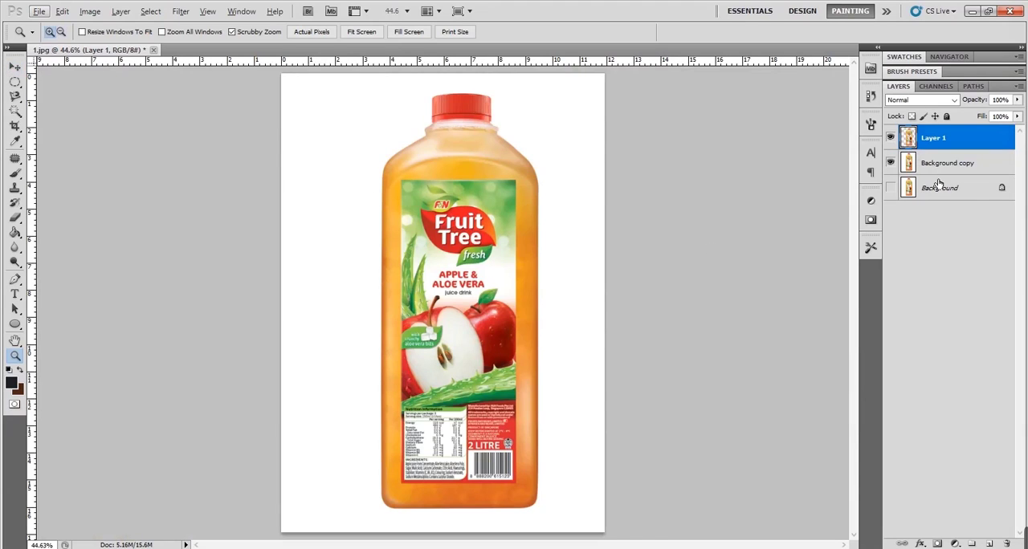
pyautogui.hotkey('ctrl', 'z')
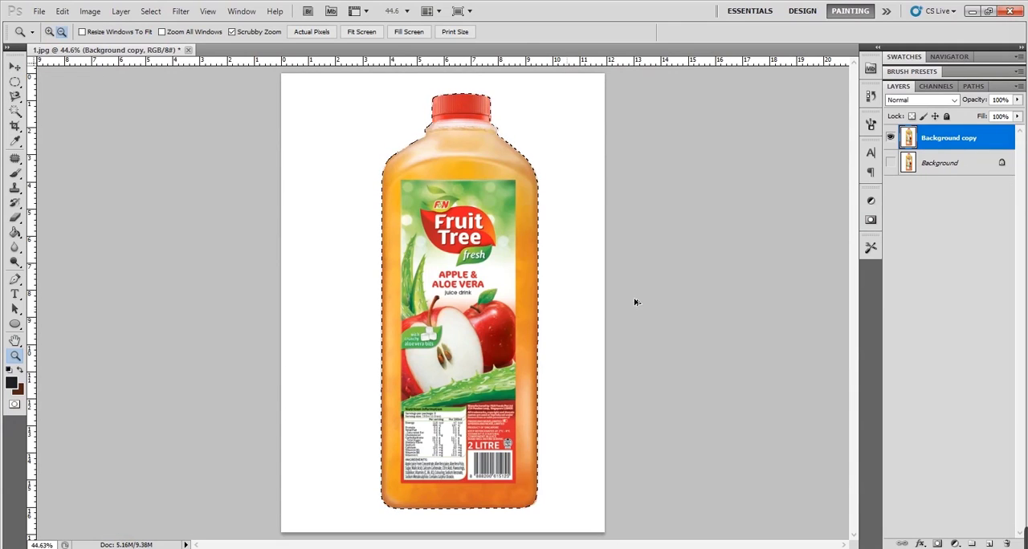
pyautogui.hotkey('ctrl', 'd')
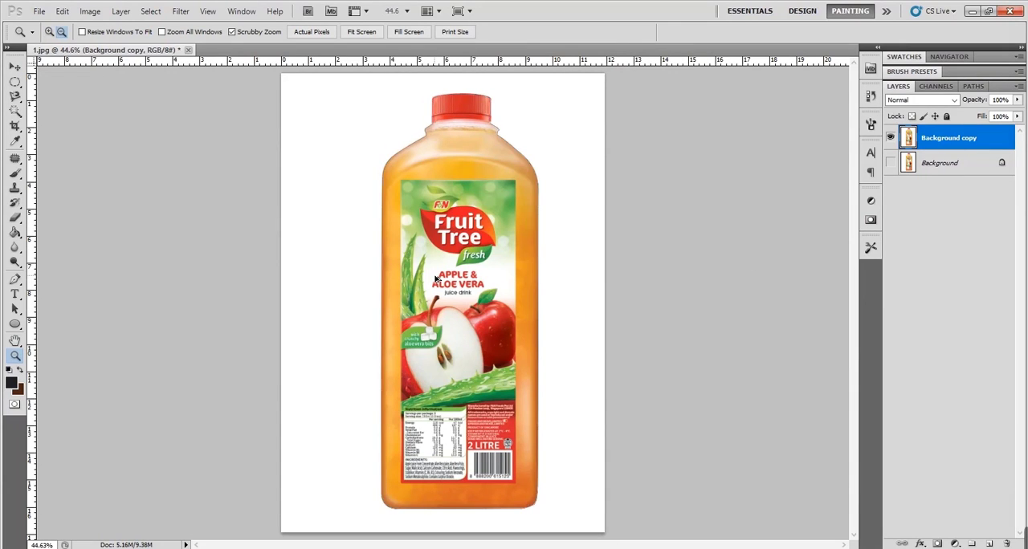
pyautogui.hotkey('ctrl', 'shift', 'z')
pyautogui.hotkey('ctrl', 'shift', 'z')
pyautogui.hotkey('ctrl', 'shift', 'z')
pyautogui.hotkey('ctrl', 'alt', 'z')
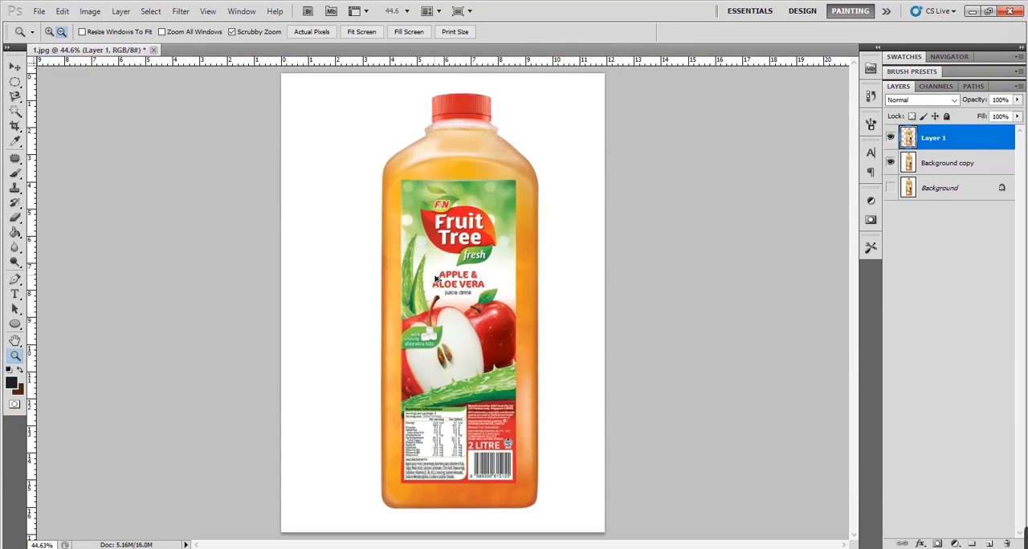
pyautogui.hotkey('ctrl', 'alt', 'z')
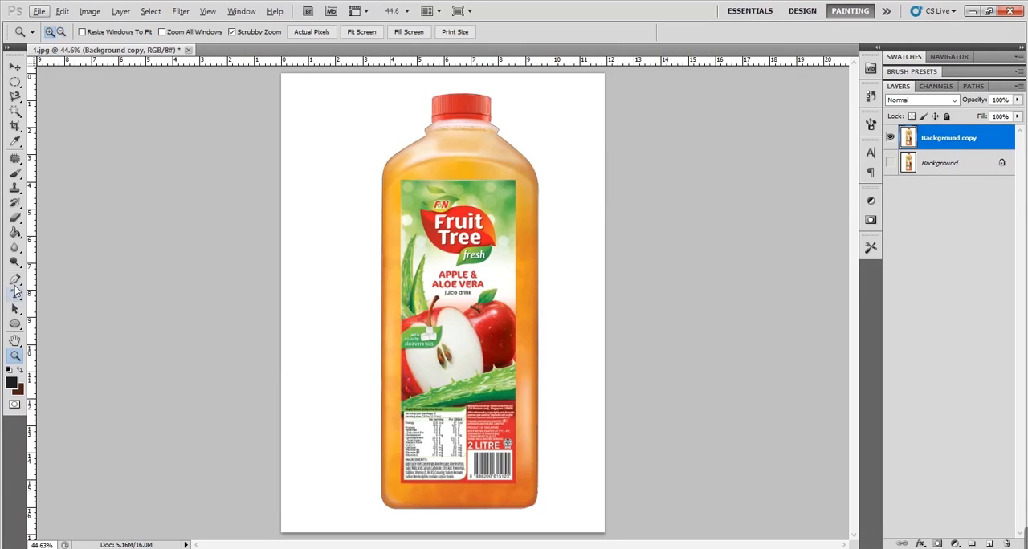
# - Load the bottle path as a new selection again, using the 5-pixel feather radius
pyautogui.click(15, 283)
pyautogui.rightClick(488, 214)
pyautogui.click(562, 273)
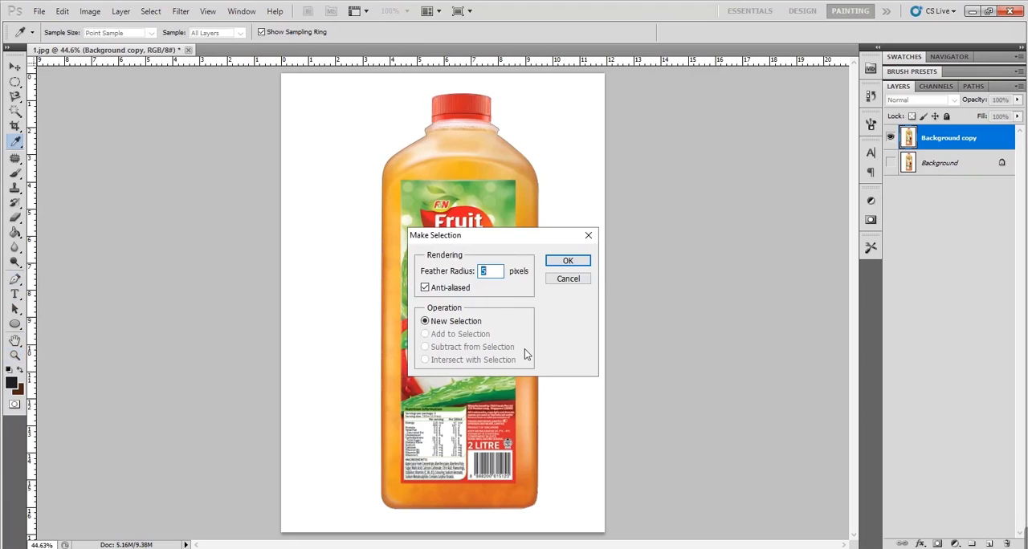
pyautogui.press('Return')
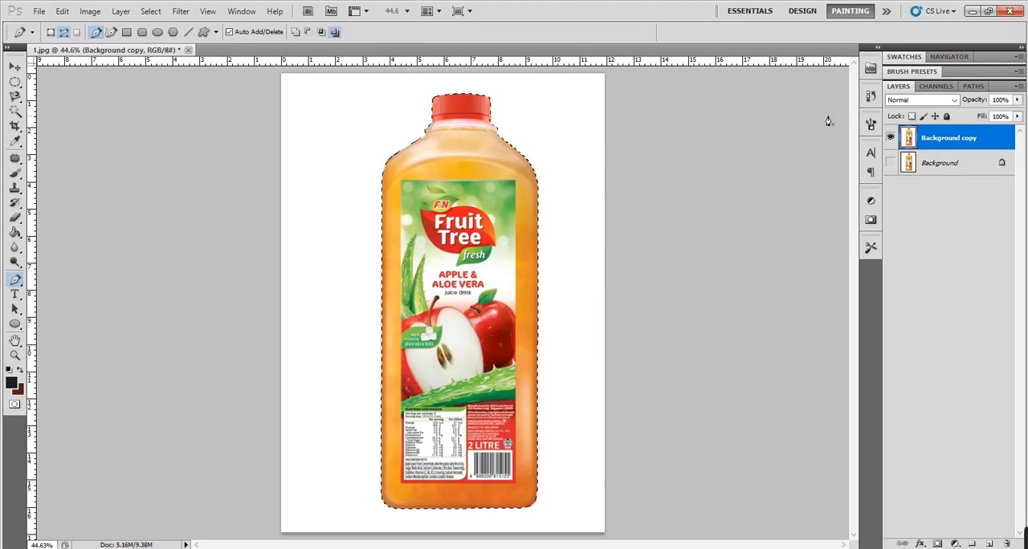
# - Delete the selected bottle area from the Background copy layer, undoing and repeating the deletion to compare the feathered edge at the left shoulder
pyautogui.press('Delete')
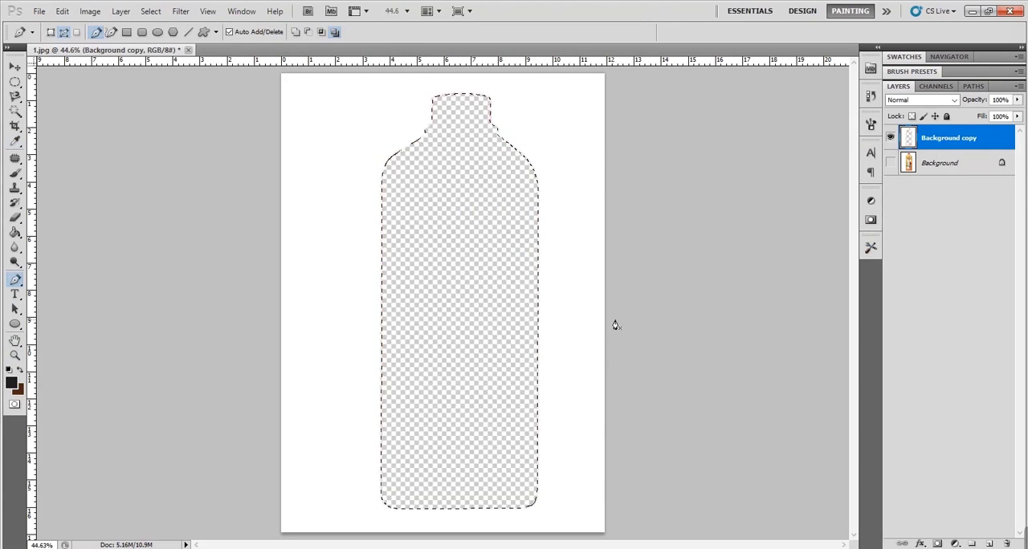
pyautogui.press('z')
pyautogui.click(391, 157)
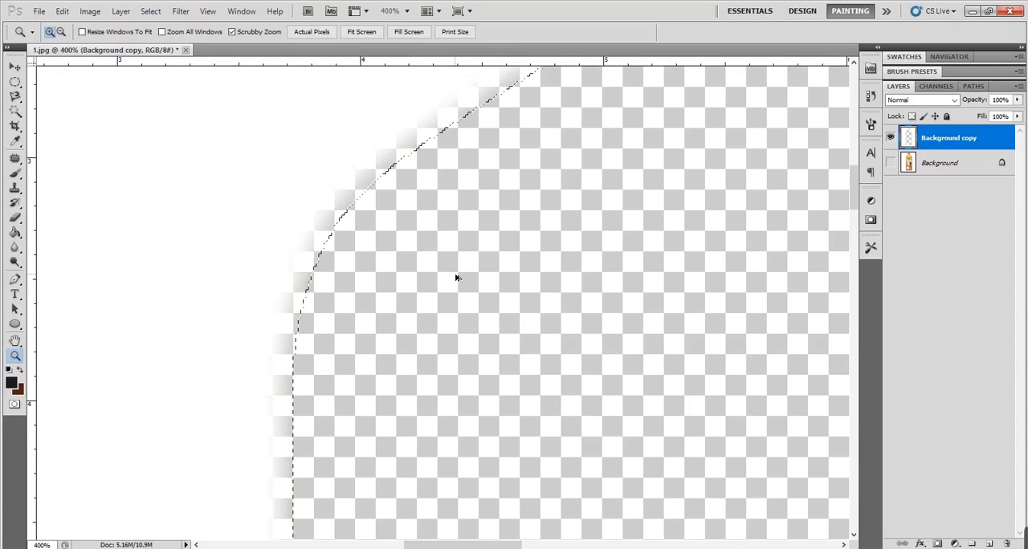
pyautogui.hotkey('ctrl', 'z')
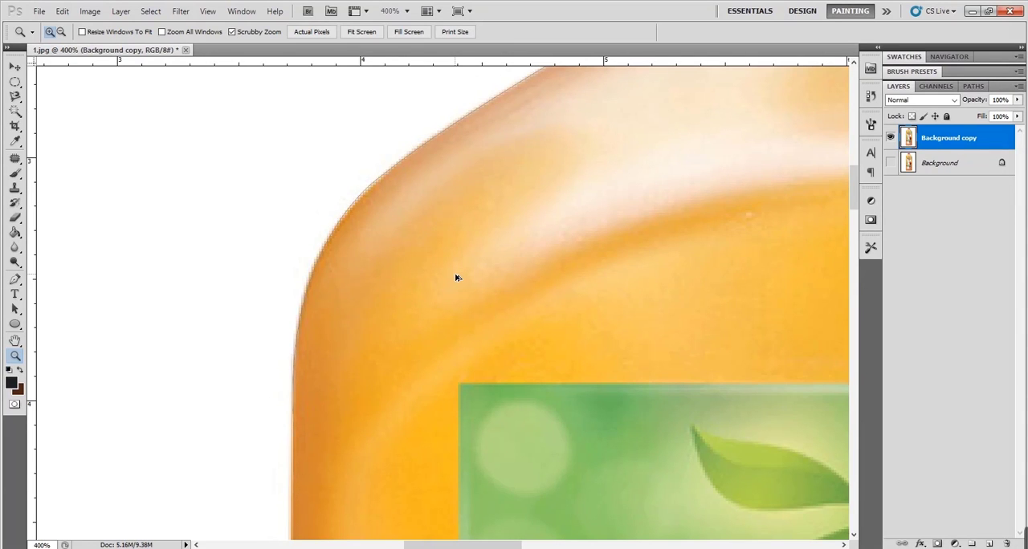
pyautogui.press('Delete')
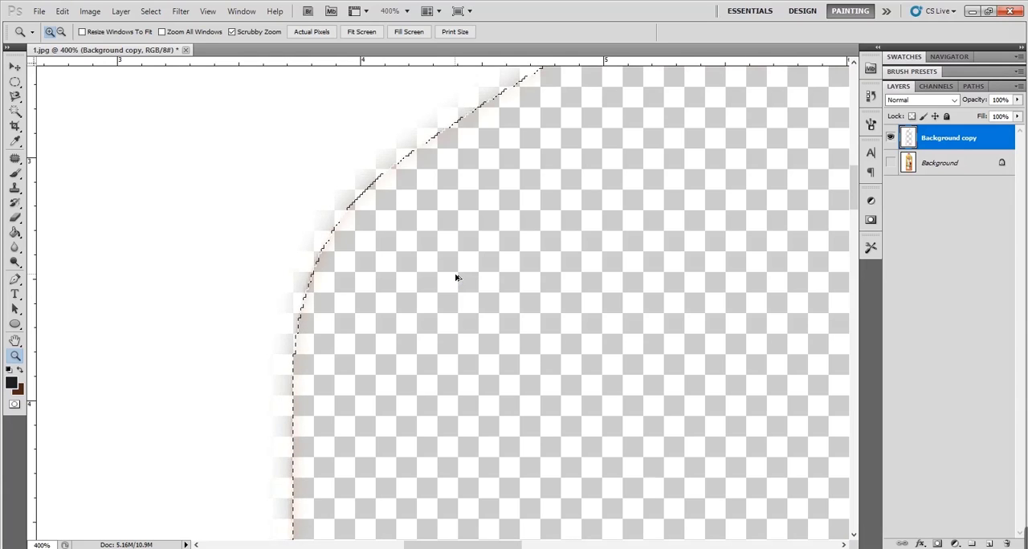
# - Undo the last deletion and load the bottle path as a new anti-aliased selection with a 0-pixel feather radius
pyautogui.hotkey('ctrl', 'z')
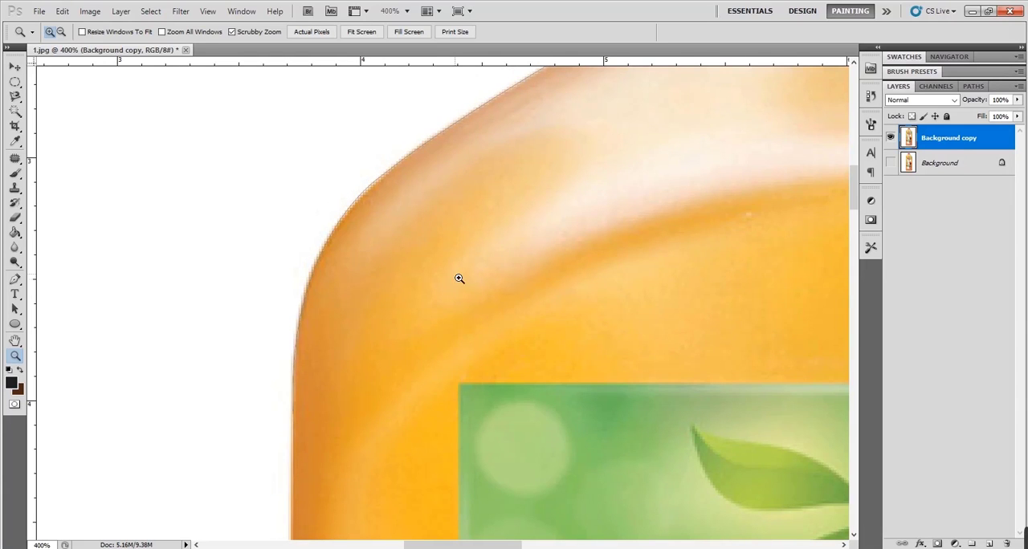
pyautogui.click(15, 279)
pyautogui.rightClick(454, 236)
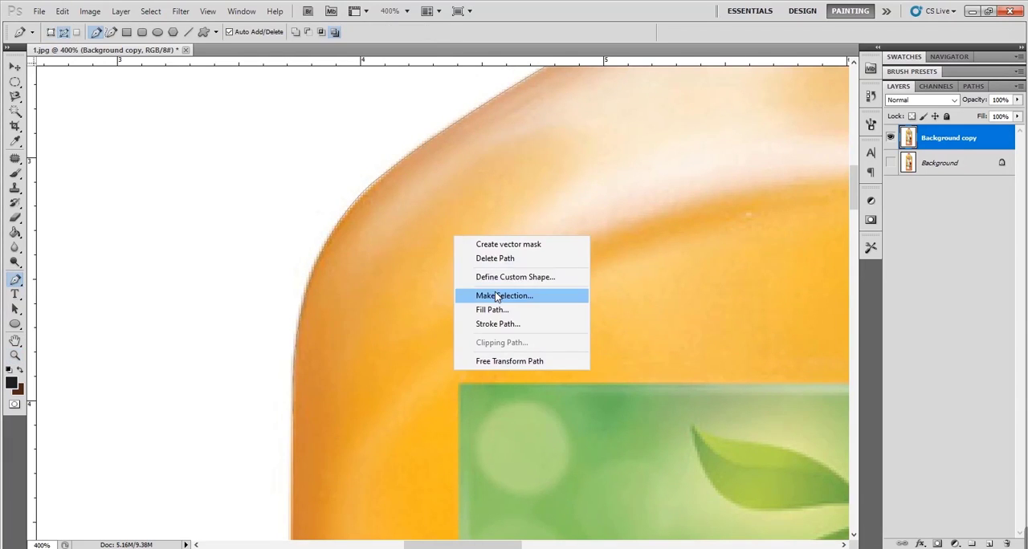
pyautogui.click(497, 296)
pyautogui.write('0')
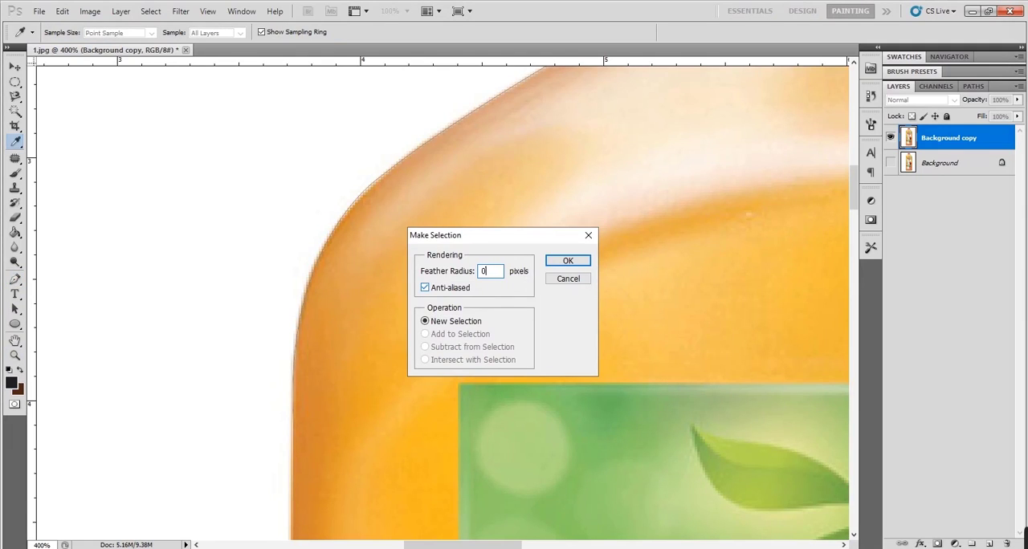
pyautogui.click(564, 261)
# - Delete the selected bottle area from the Background copy layer, inspect the hard edge at the shoulder, and undo the deletion
pyautogui.press('Delete')
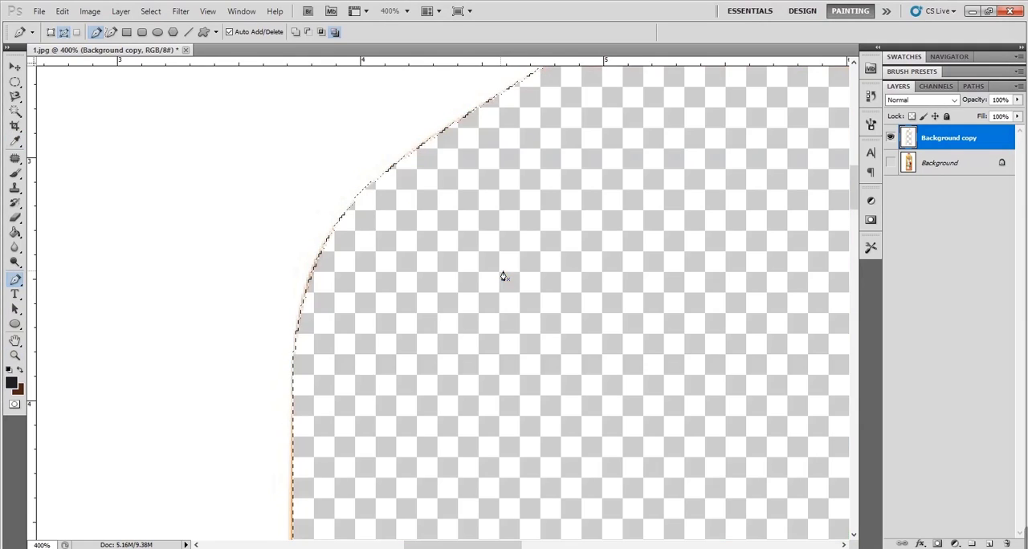
pyautogui.press('z')
pyautogui.click(329, 237)
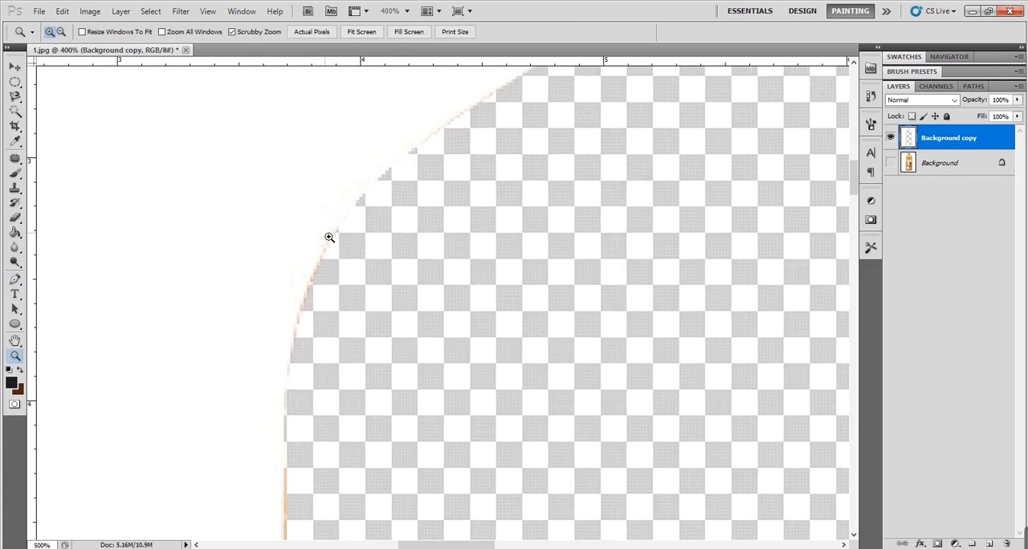
pyautogui.hotkey('ctrl', '0')
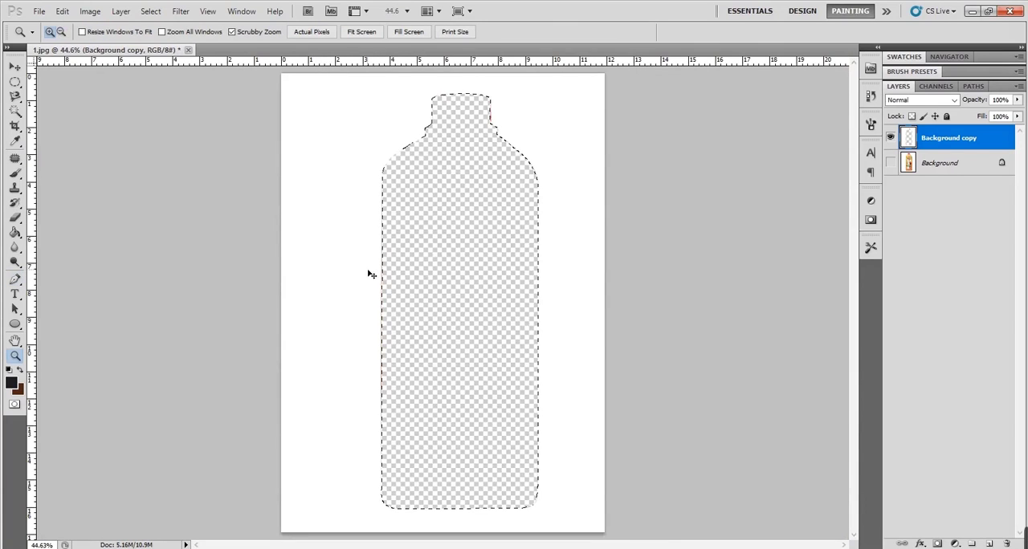
pyautogui.hotkey('ctrl', 'z')
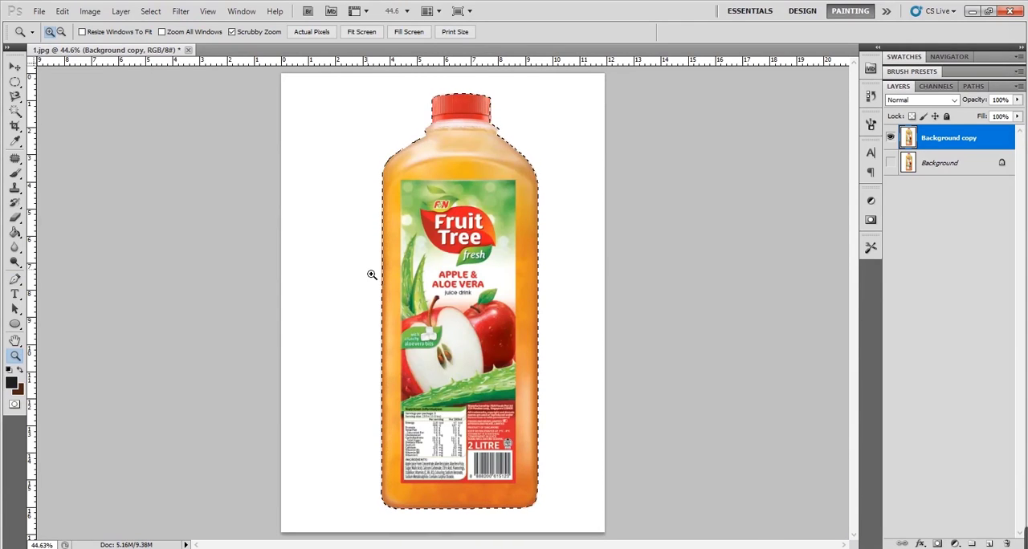
# - Copy the selected bottle from the Background copy layer to a new layer
pyautogui.press('v')
pyautogui.rightClick(445, 207)
pyautogui.click(483, 298)
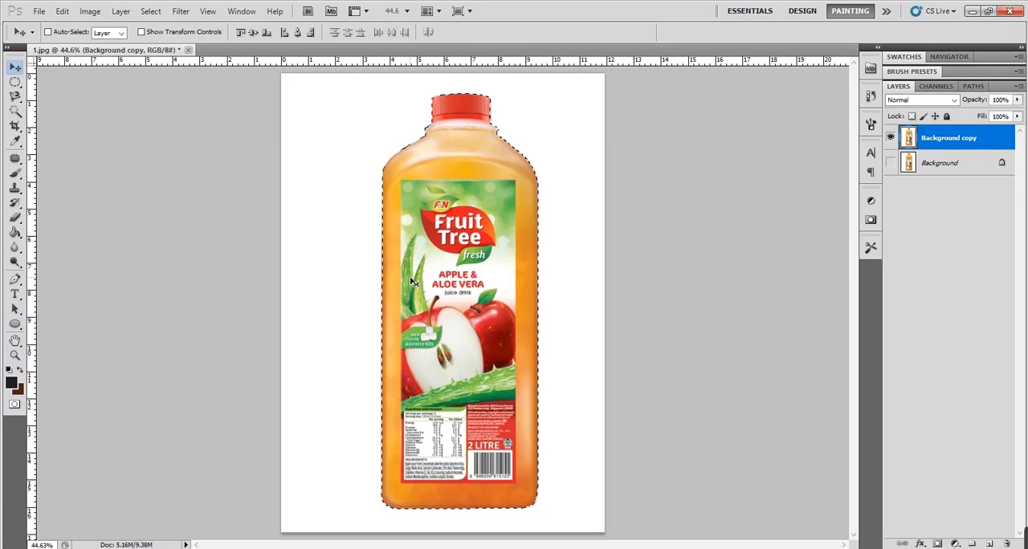
pyautogui.hotkey('ctrl', 'j')
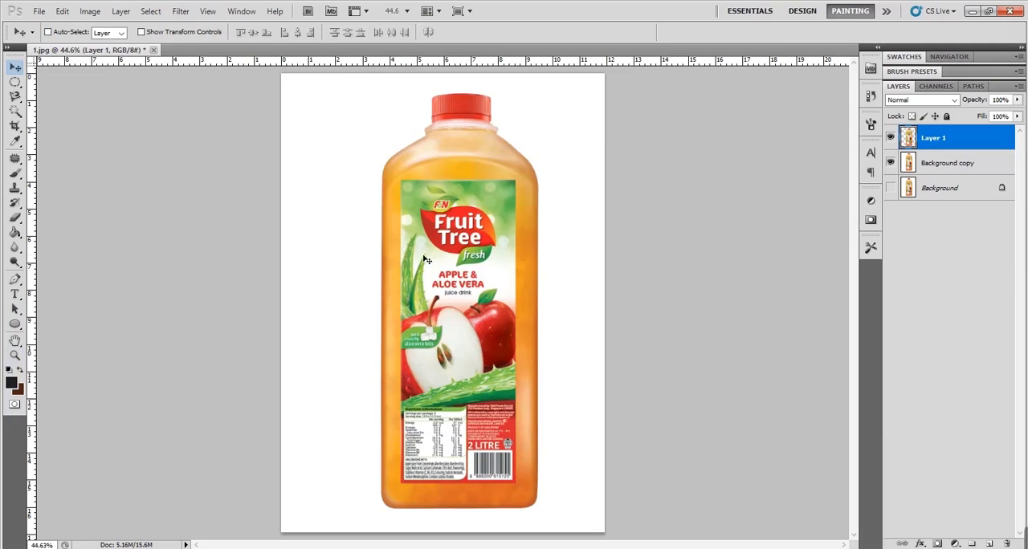
# - Move the copied bottle to the left to check the cutout, and undo the move
pyautogui.moveTo(424, 257); pyautogui.dragTo(350, 252)
pyautogui.hotkey('ctrl', 'z')
pyautogui.hotkey('ctrl', 'z')
pyautogui.hotkey('ctrl', 'z')
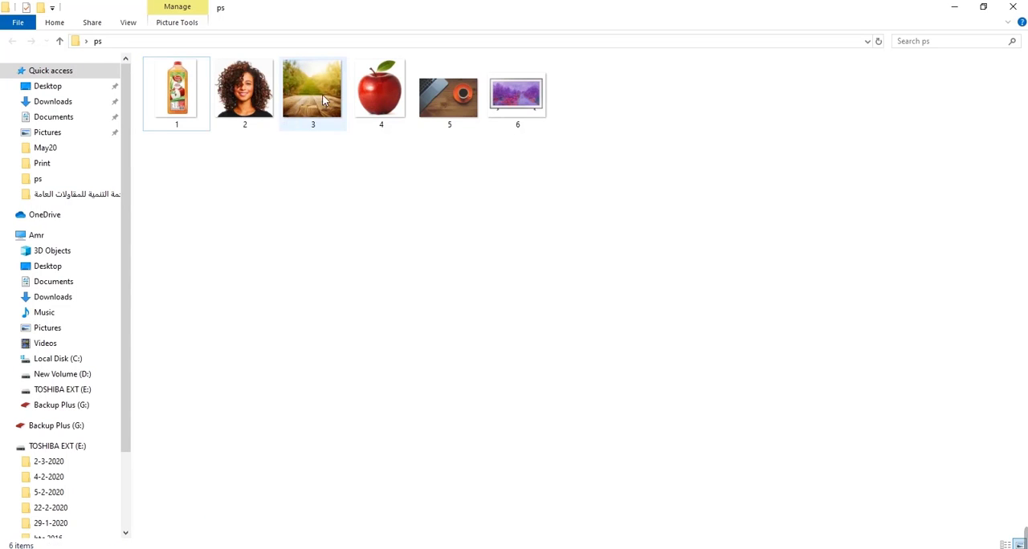
# - Open image 3 from the ps folder as a separate document and bring the cut-out bottle layer into it
pyautogui.moveTo(324, 96); pyautogui.dragTo(561, 40)
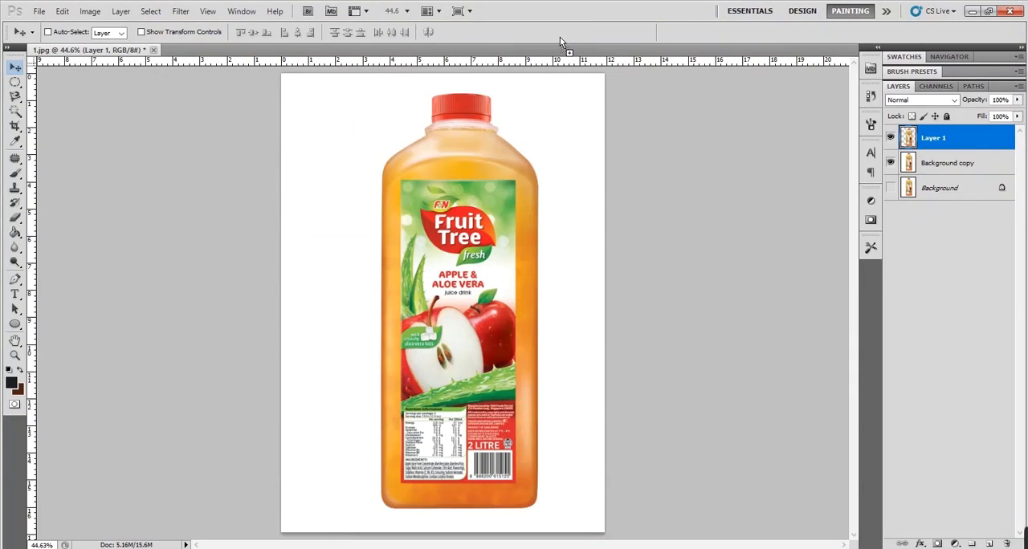
pyautogui.hotkey('ctrl', '0')
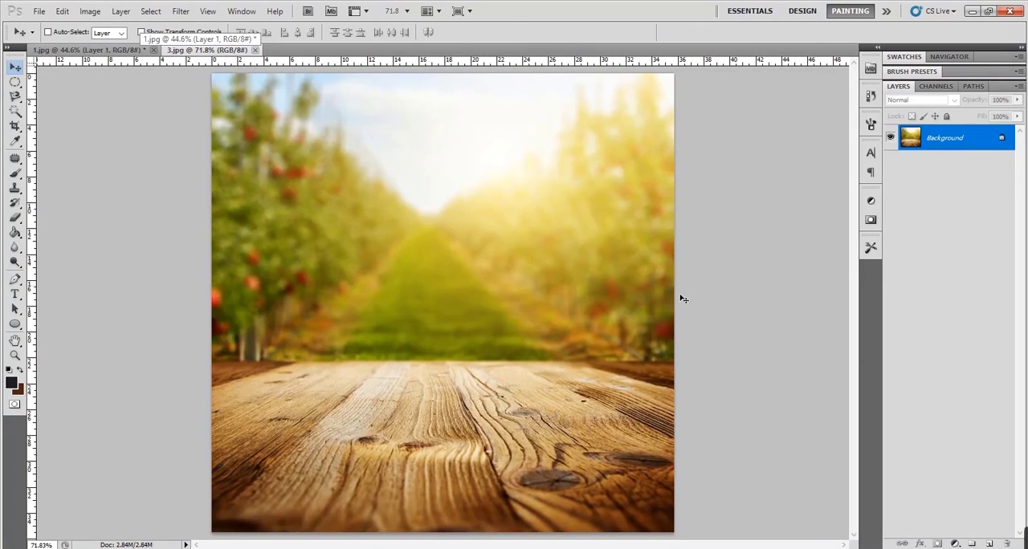
pyautogui.click(94, 51)
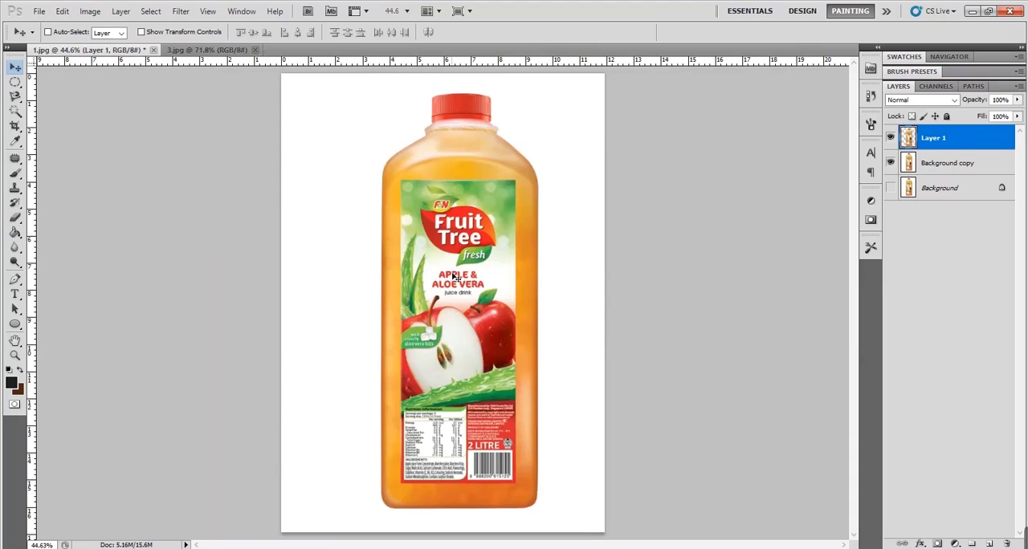
pyautogui.moveTo(455, 274); pyautogui.dragTo(529, 39)
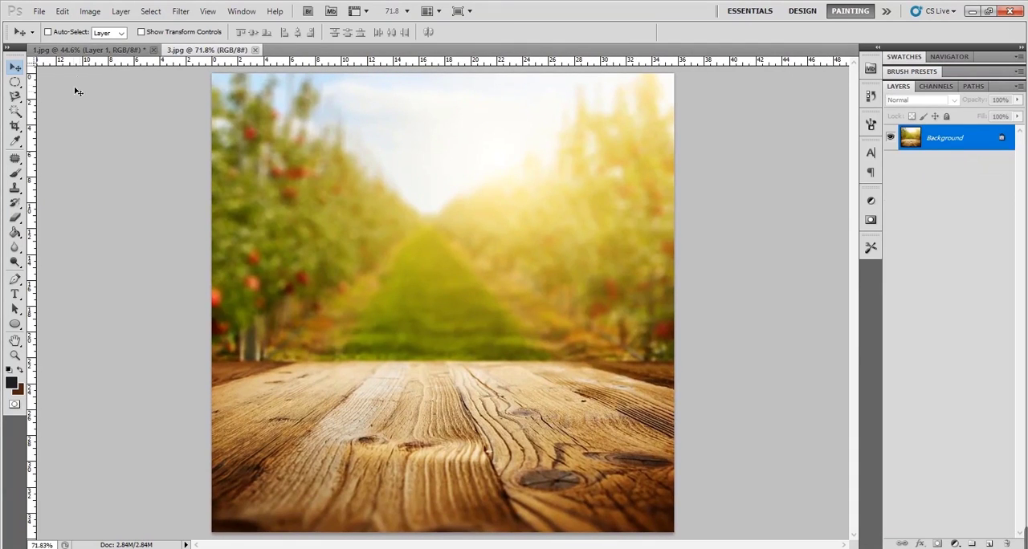
pyautogui.click(94, 50)
pyautogui.moveTo(472, 290); pyautogui.dragTo(444, 299)
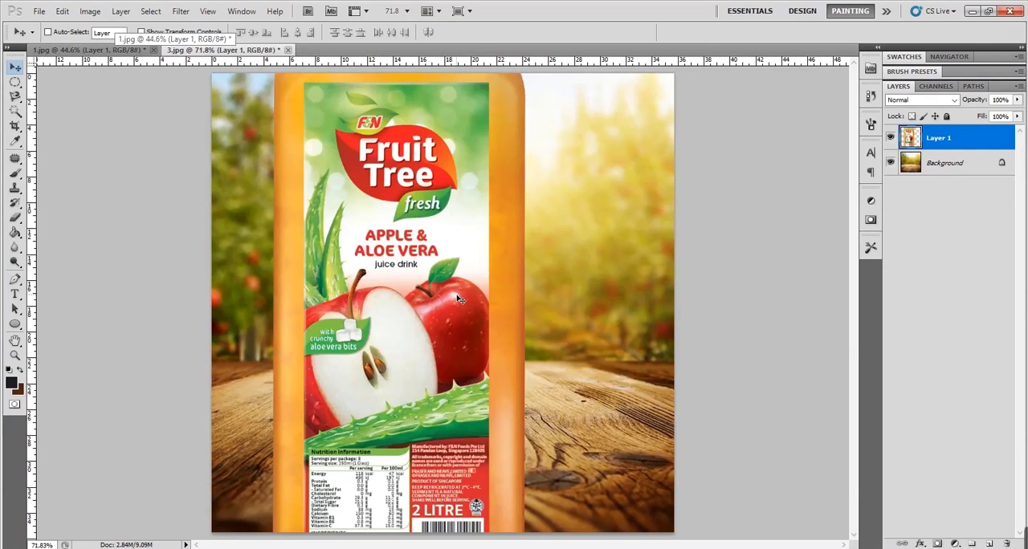
# - Scale the bottle layer proportionally to 52.82% and position it standing on the wooden table near the middle of the scene
pyautogui.hotkey('ctrl', 't')
pyautogui.moveTo(459, 364); pyautogui.dragTo(526, 239)
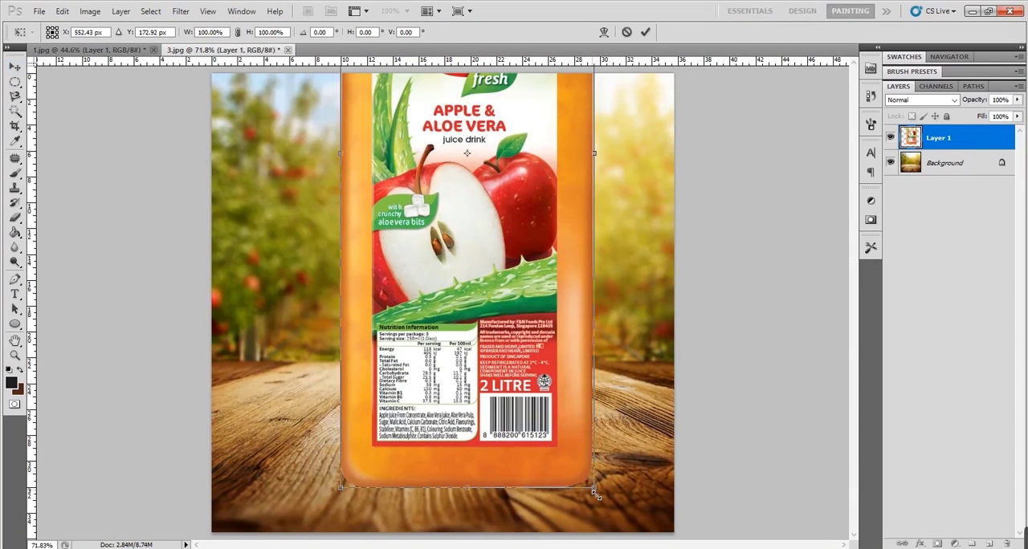
pyautogui.moveTo(596, 494); pyautogui.dragTo(463, 140)
pyautogui.moveTo(401, 98); pyautogui.dragTo(434, 426)
pyautogui.moveTo(502, 158); pyautogui.dragTo(541, 133)
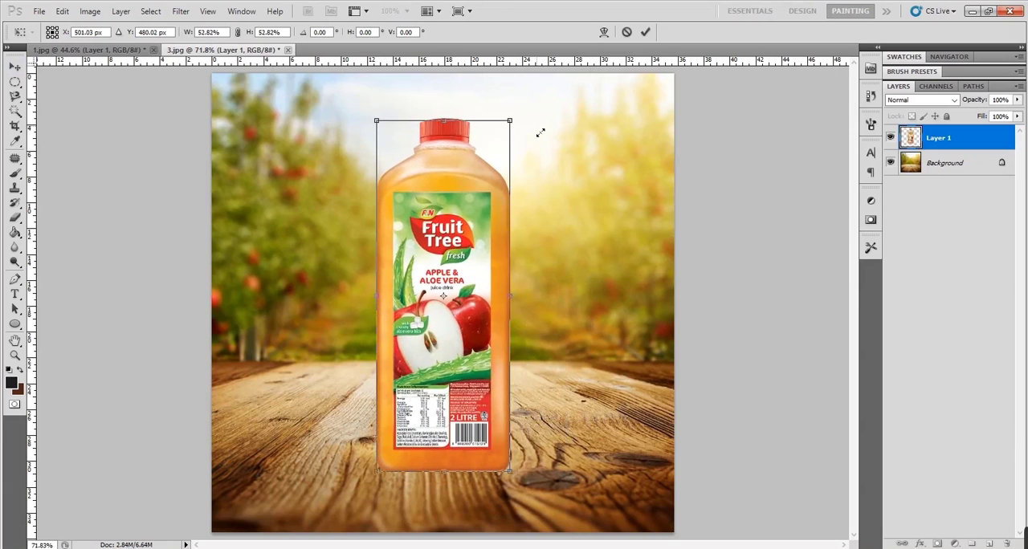
pyautogui.press('Return')
pyautogui.moveTo(458, 400); pyautogui.dragTo(462, 392)
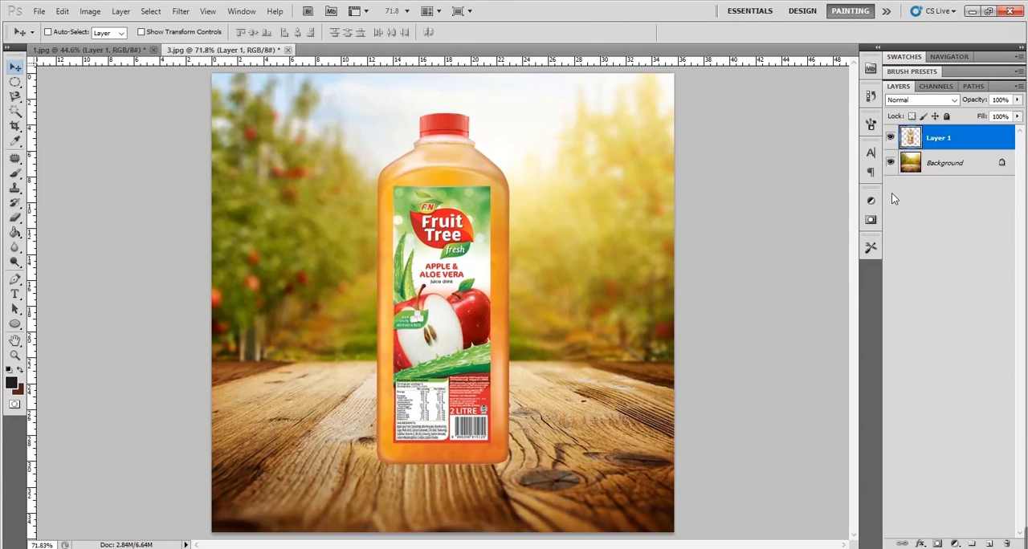
pyautogui.moveTo(480, 352); pyautogui.dragTo(484, 354)
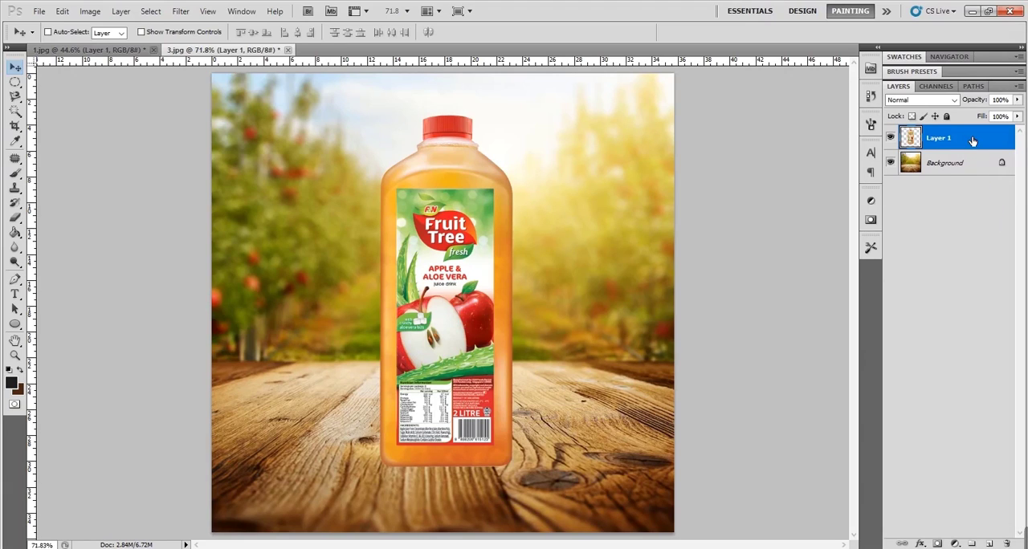
# - Select the bottle and Background layers together and compare horizontal centre, right-edge and left-edge alignment of the bottle
pyautogui.keyDown('shift'); pyautogui.click(970, 163); pyautogui.keyUp('shift')
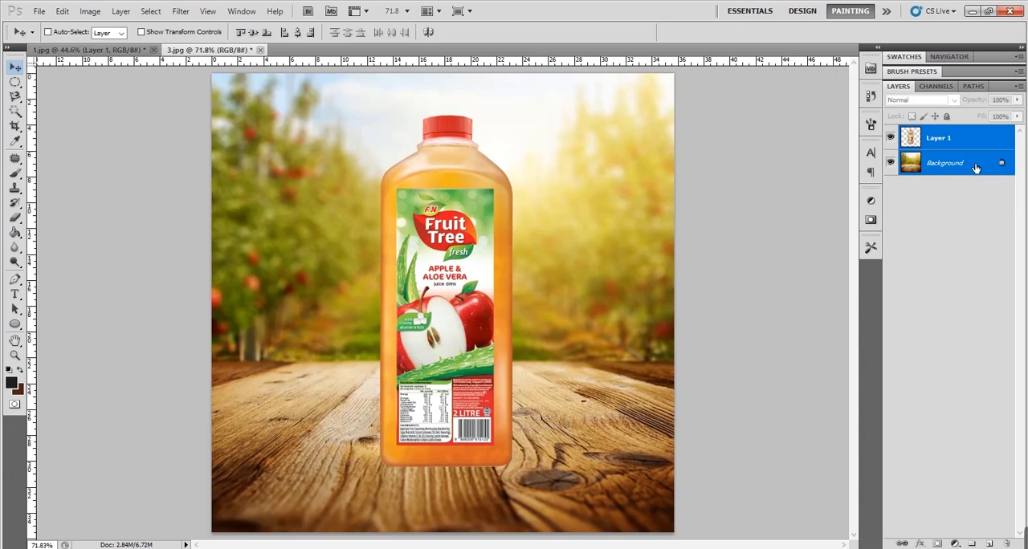
pyautogui.click(298, 33)
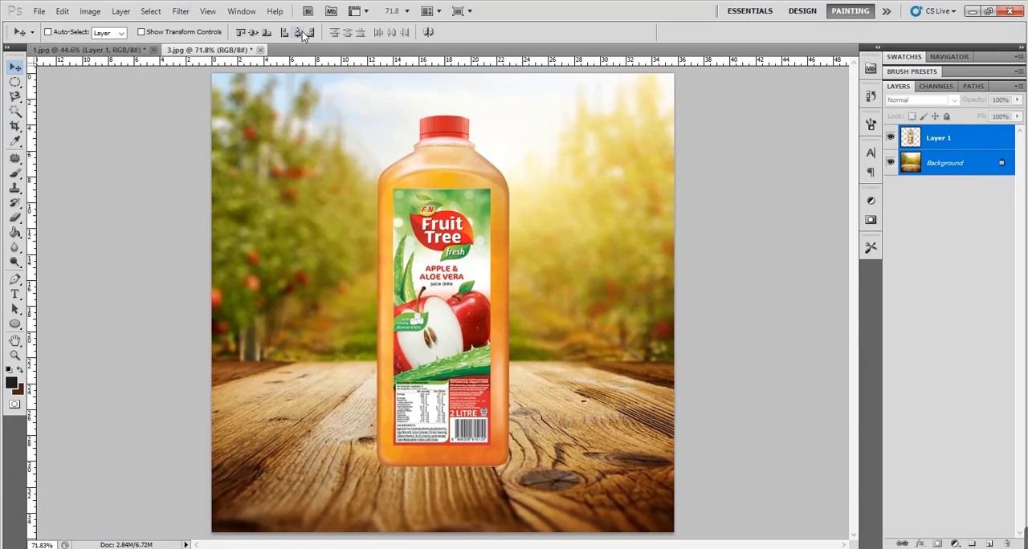
pyautogui.click(311, 34)
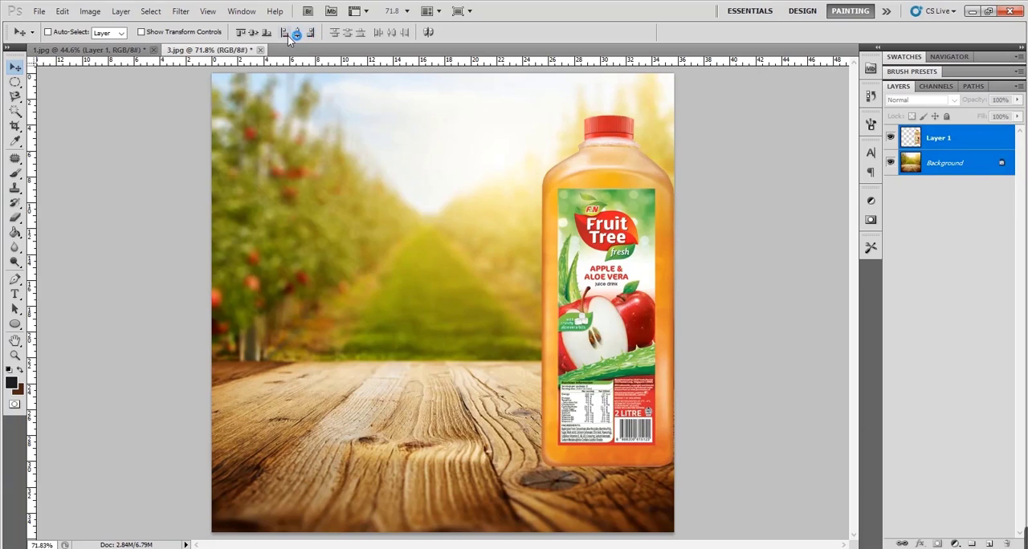
pyautogui.click(286, 33)
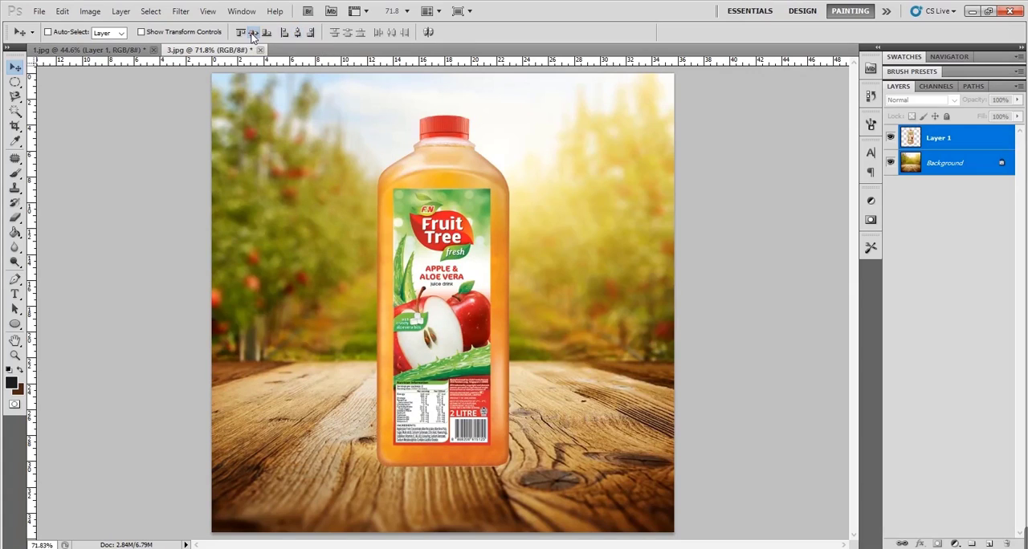
# - Align the bottle to the Background's vertical centre after comparing top and bottom alignment, and leave only the bottle layer selected
pyautogui.click(252, 32)
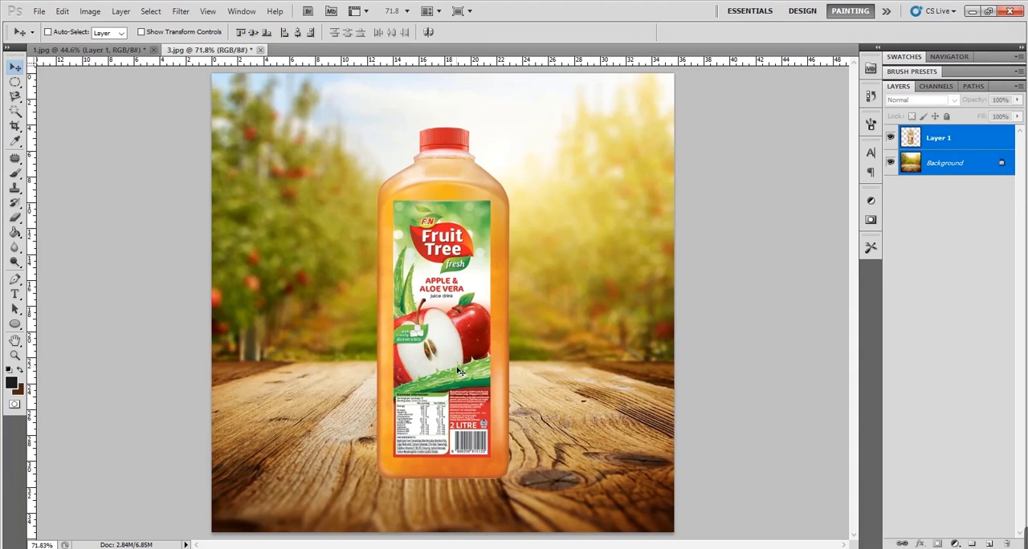
pyautogui.click(240, 33)
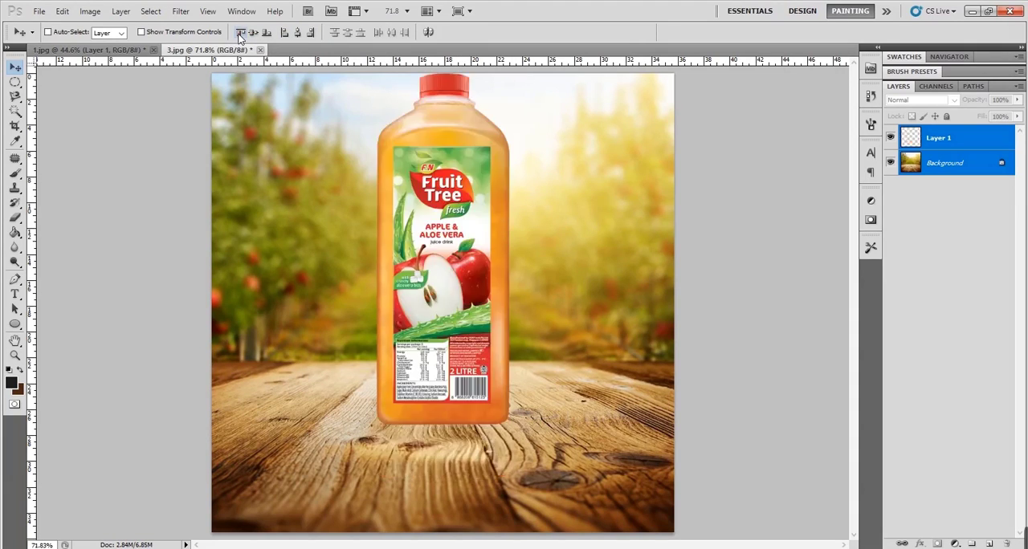
pyautogui.click(266, 33)
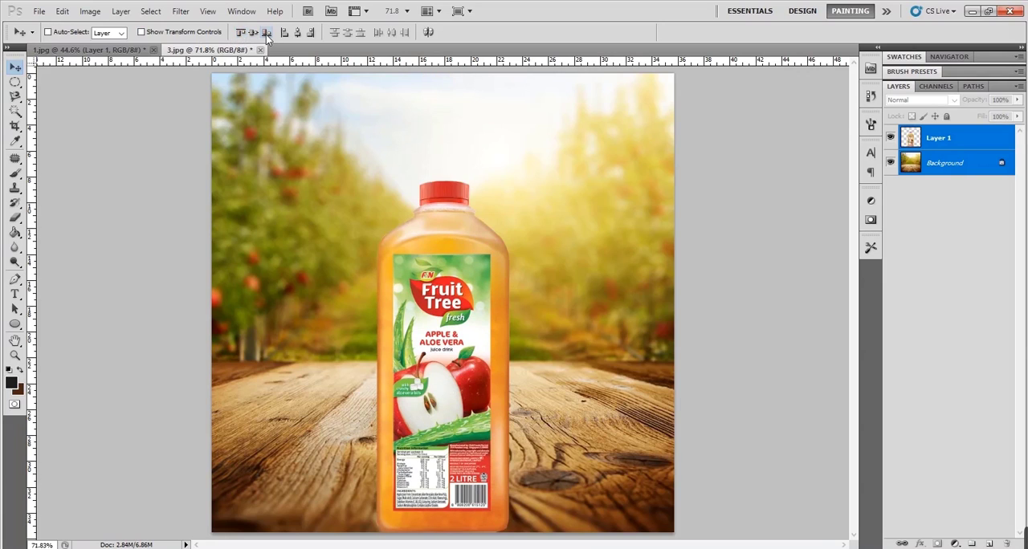
pyautogui.click(252, 34)
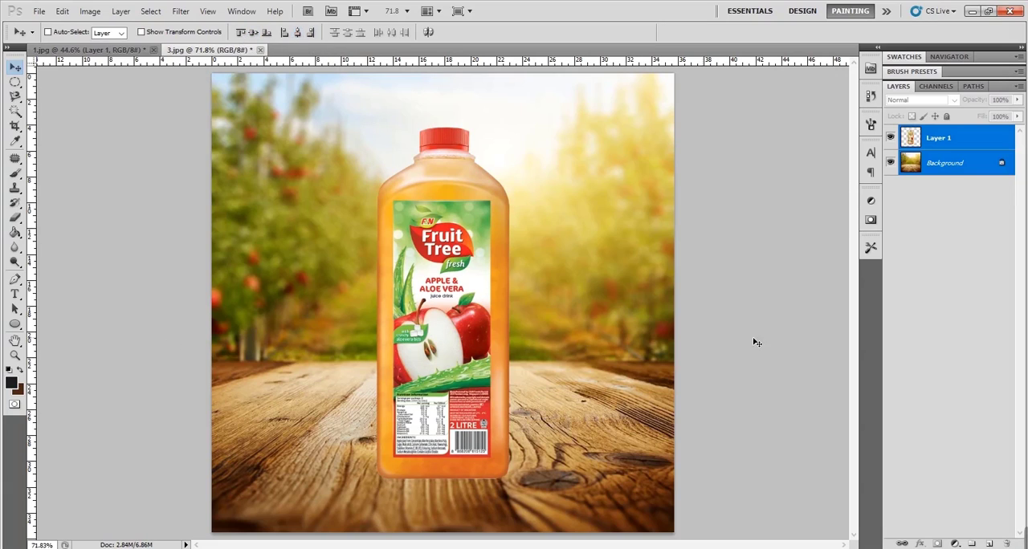
pyautogui.click(965, 169)
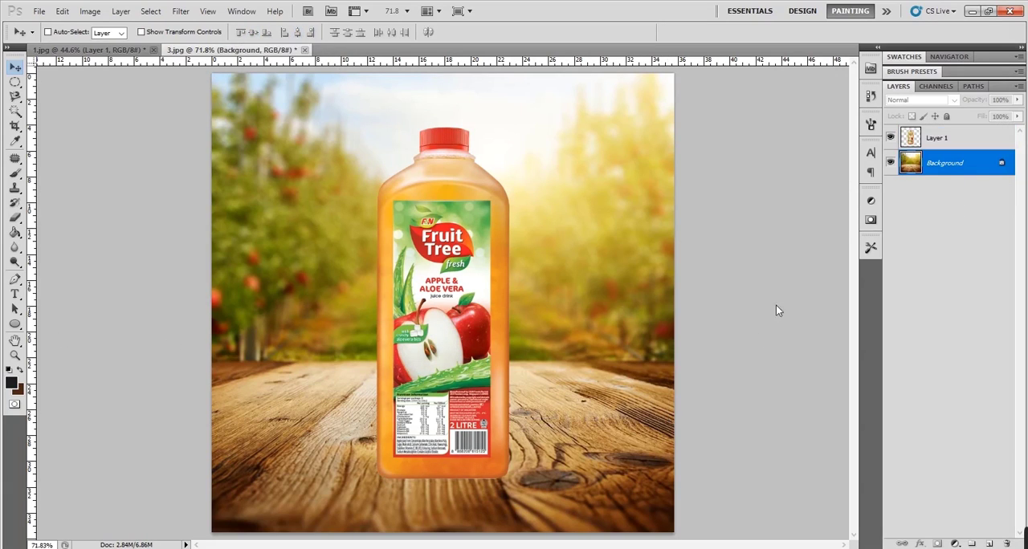
pyautogui.keyDown('ctrl'); pyautogui.click(443, 331); pyautogui.keyUp('ctrl')
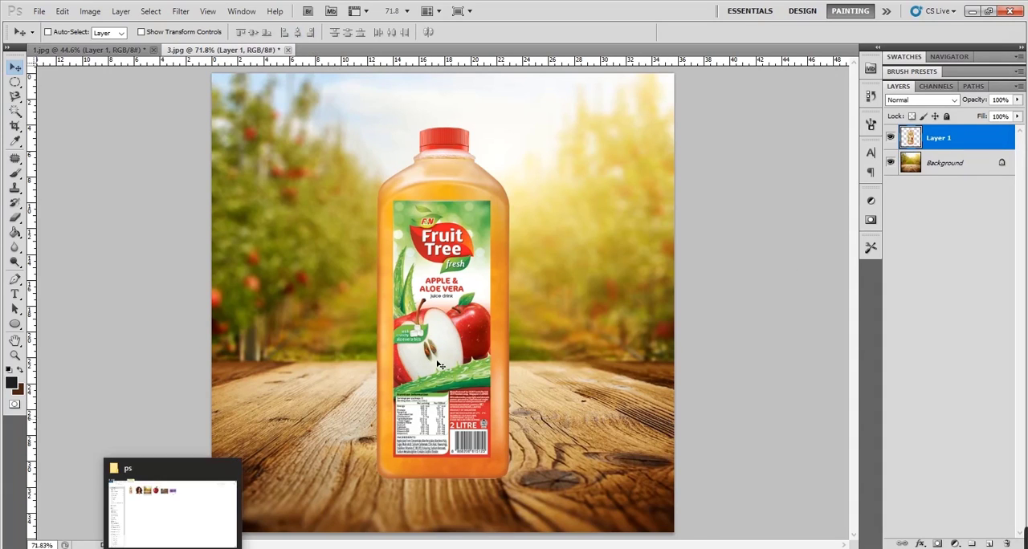
# - Open the apple image 4 from the ps folder as a separate document and select its white background with the Magic Wand
pyautogui.hotkey('alt', 'Tab')
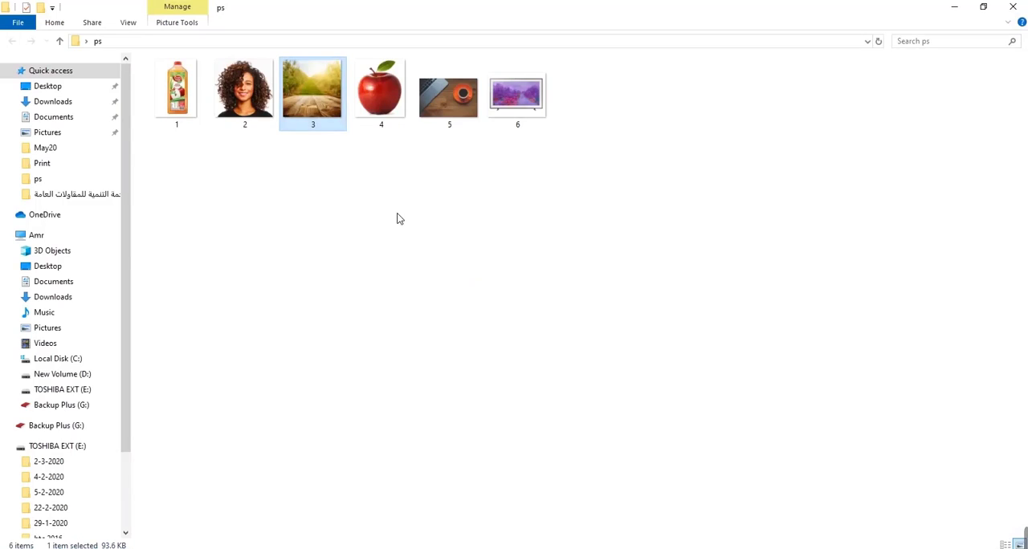
pyautogui.moveTo(382, 90); pyautogui.dragTo(551, 31)
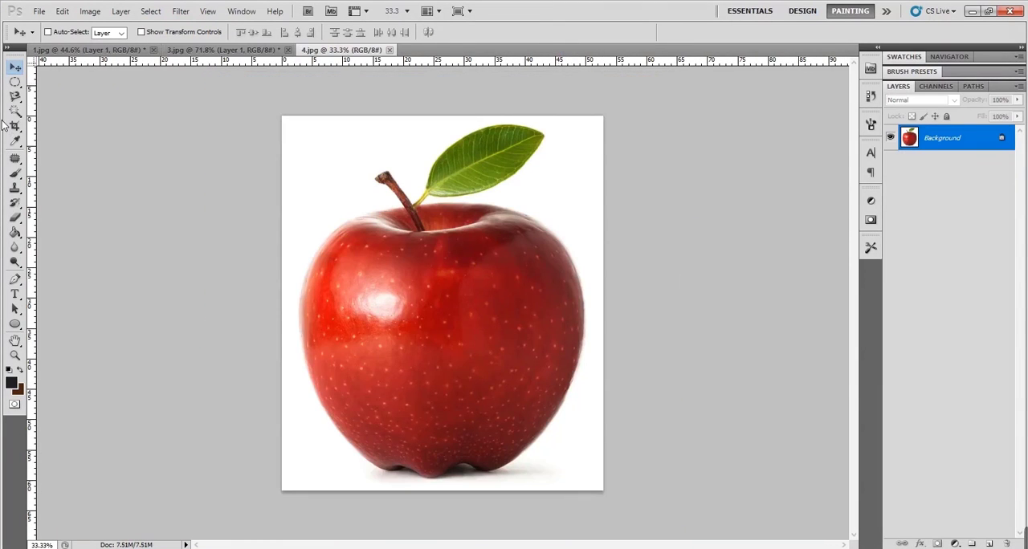
pyautogui.click(15, 110)
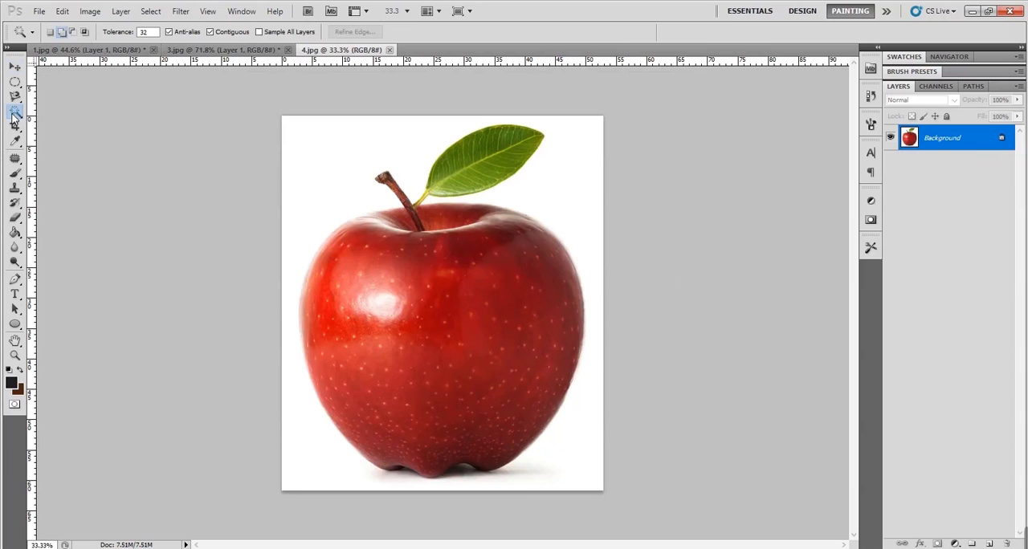
pyautogui.click(328, 184)
# - Convert the apple's Background to a normal layer named Layer 0, delete the selected white area, and deselect
pyautogui.doubleClick(932, 145)
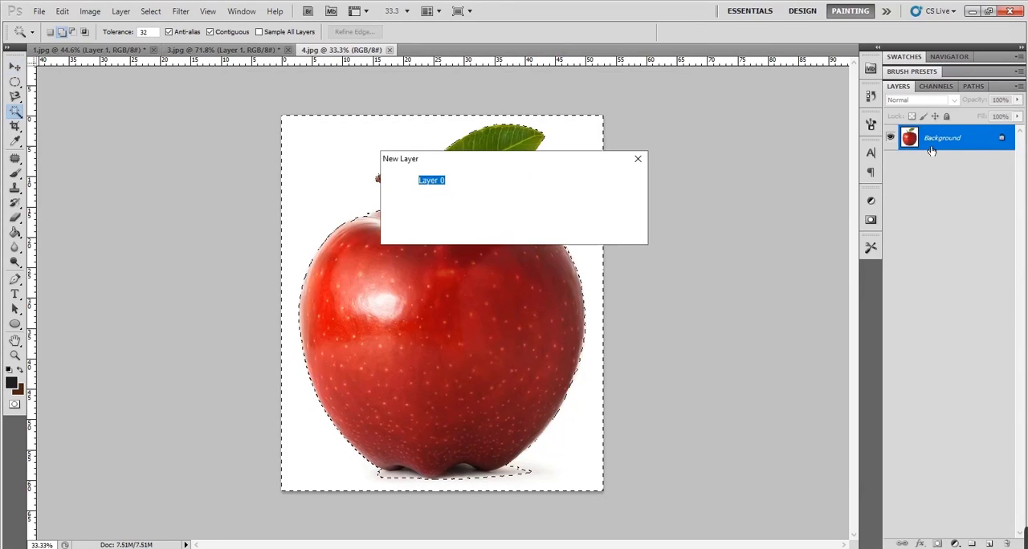
pyautogui.click(618, 180)
pyautogui.press('Delete')
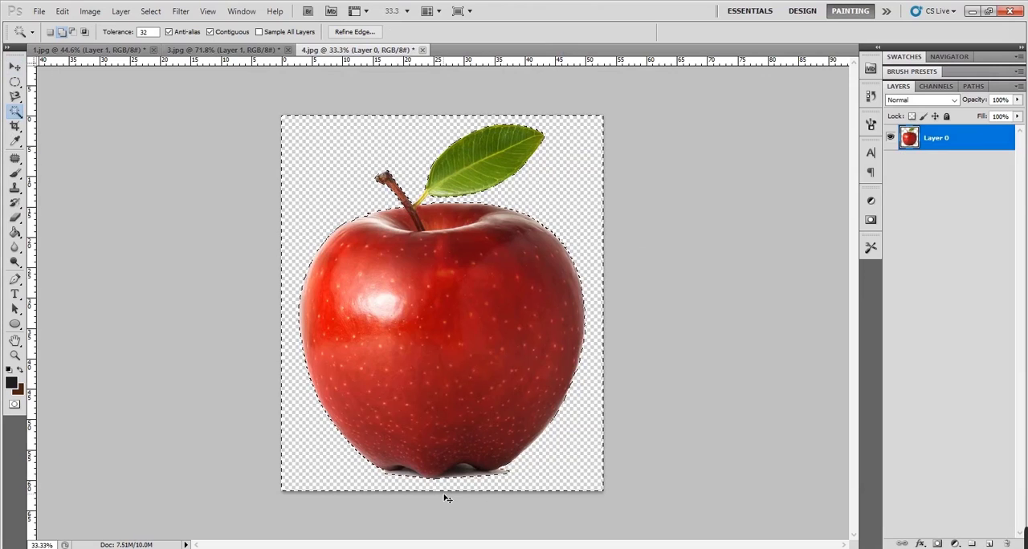
pyautogui.hotkey('ctrl', 'd')
# - Place the cut-out apple in the orchard scene, scale it to about 22% and position it in front of the bottle's lower right
pyautogui.press('v')
pyautogui.moveTo(501, 390); pyautogui.dragTo(467, 503)
pyautogui.hotkey('ctrl', 't')
pyautogui.moveTo(651, 148); pyautogui.dragTo(657, 215)
pyautogui.moveTo(700, 95); pyautogui.dragTo(378, 493)
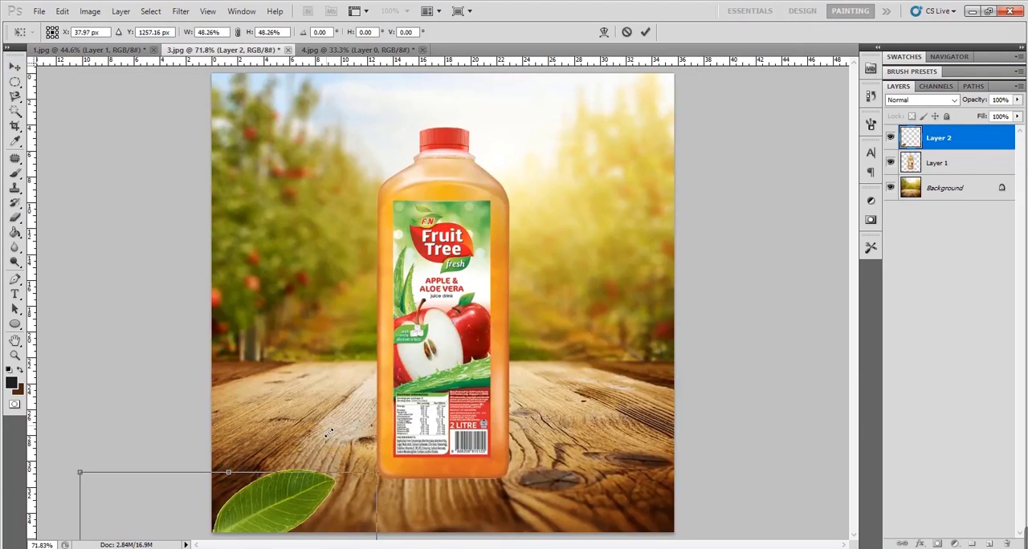
pyautogui.moveTo(267, 513); pyautogui.dragTo(615, 199)
pyautogui.moveTo(730, 163); pyautogui.dragTo(561, 358)
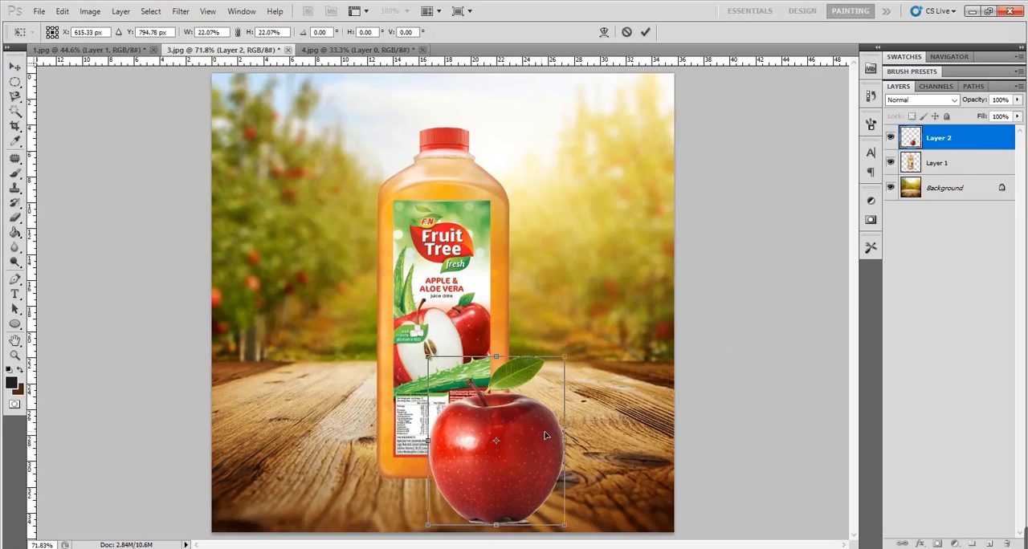
pyautogui.press('Return')
pyautogui.moveTo(538, 459); pyautogui.dragTo(551, 432)
# - Try to remove the pale shadow remnant beneath the apple by deleting Magic Wand selections of it
pyautogui.press('z')
pyautogui.click(539, 484)
pyautogui.click(539, 484)
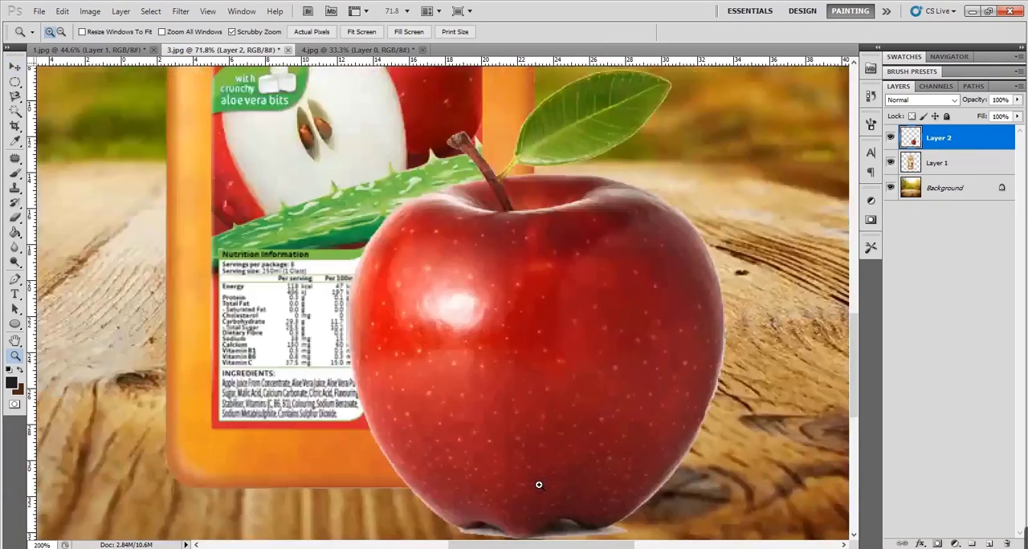
pyautogui.click(539, 484)
pyautogui.click(539, 484)
pyautogui.click(539, 484)
pyautogui.moveTo(537, 480); pyautogui.dragTo(366, 156)
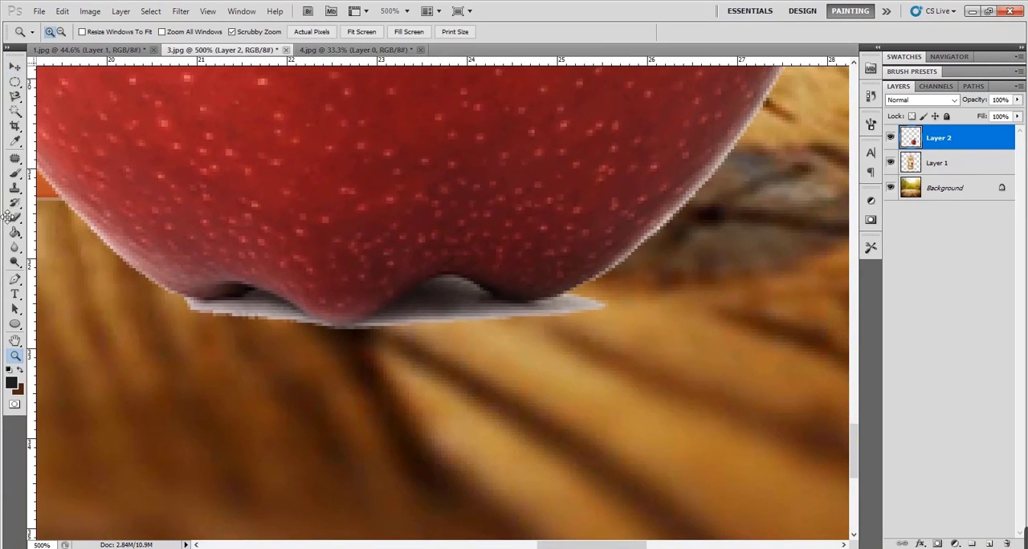
pyautogui.click(15, 113)
pyautogui.click(267, 312)
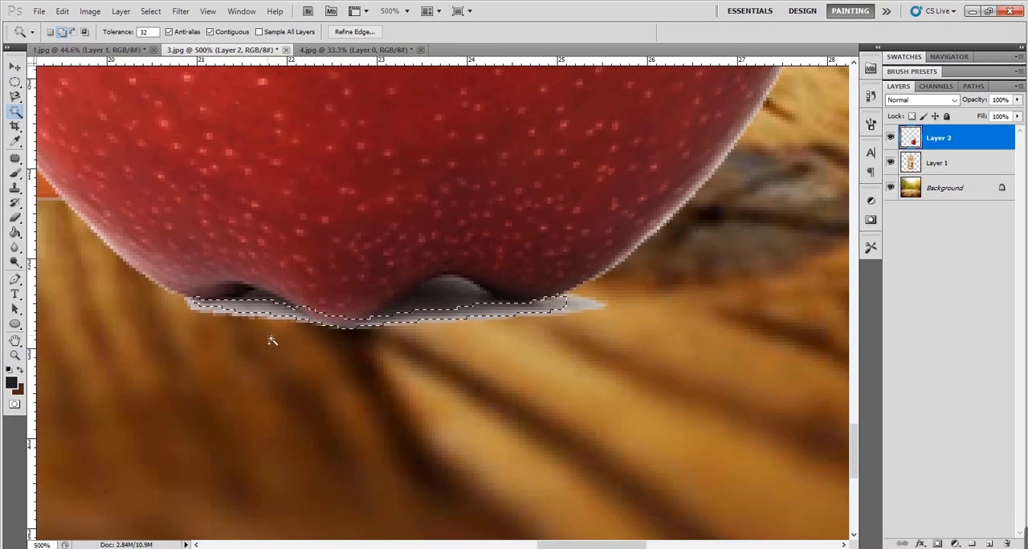
pyautogui.press('Delete')
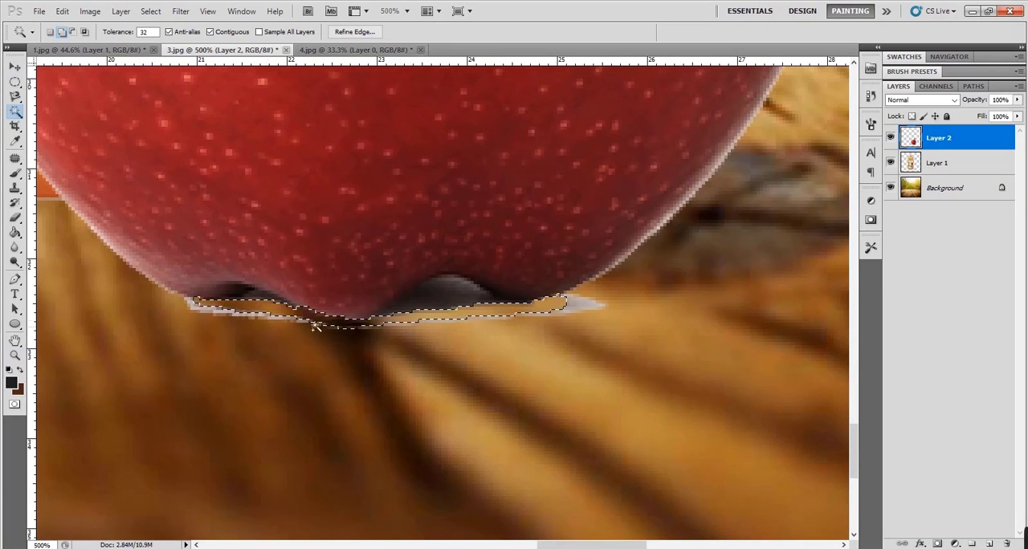
pyautogui.click(447, 298)
pyautogui.press('Delete')
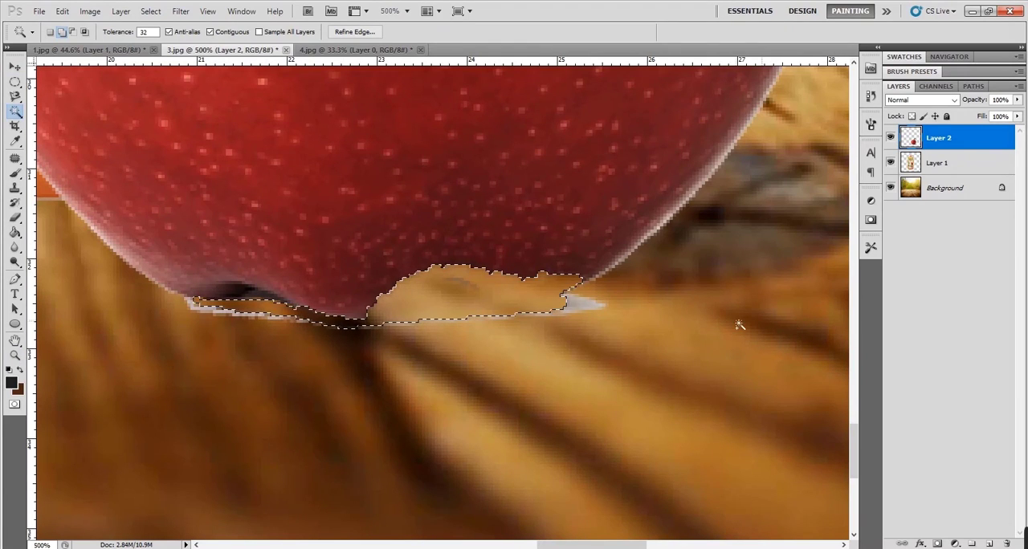
# - Undo the Magic Wand deletions and selections at the apple's base
pyautogui.hotkey('ctrl', 'alt', 'z')
pyautogui.hotkey('ctrl', 'alt', 'z')
pyautogui.hotkey('ctrl', 'alt', 'z')
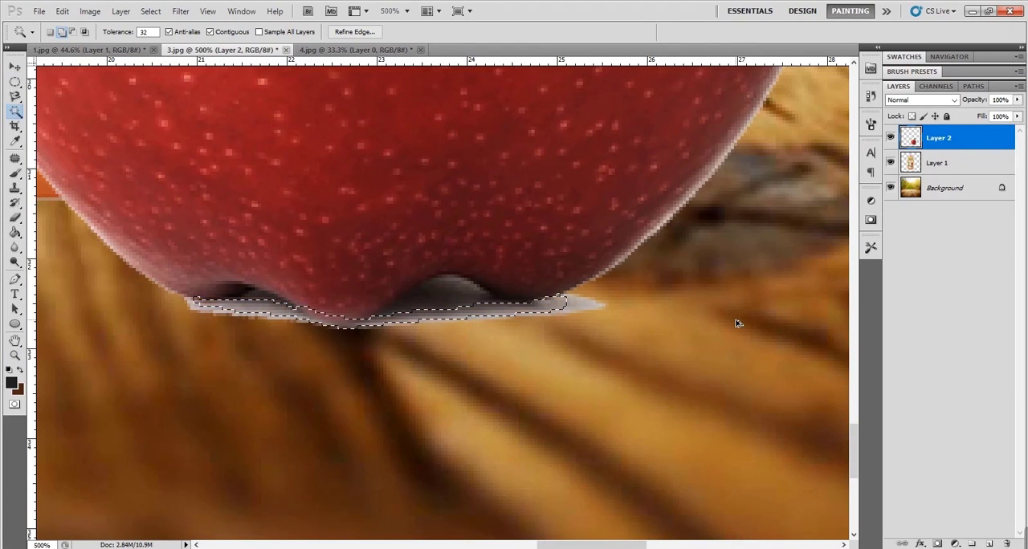
pyautogui.hotkey('ctrl', 'alt', 'z')
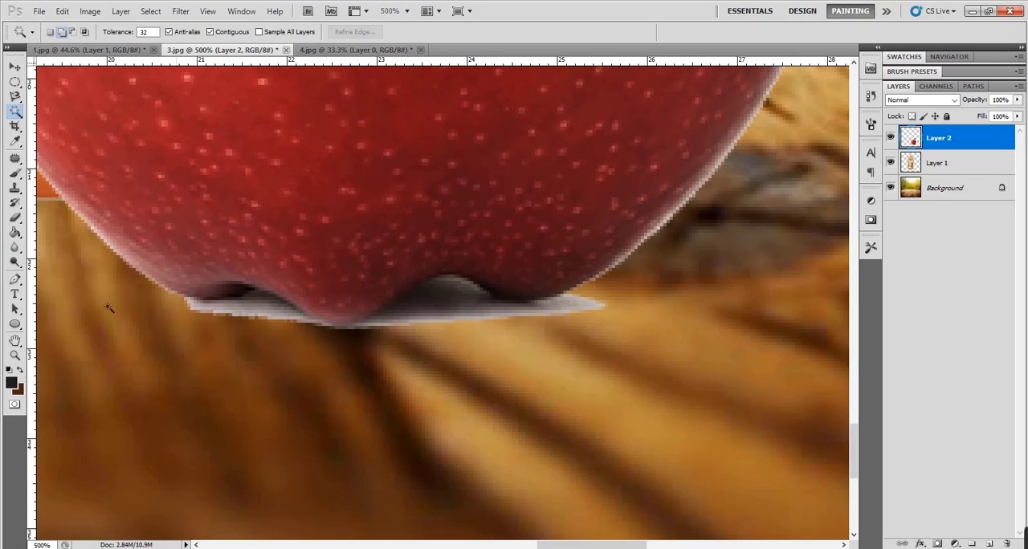
# - Trace the apple's scalloped bottom edge with a curved Pen path, from the shadow remnant's right end to the left hollow
pyautogui.rightClick(15, 281)
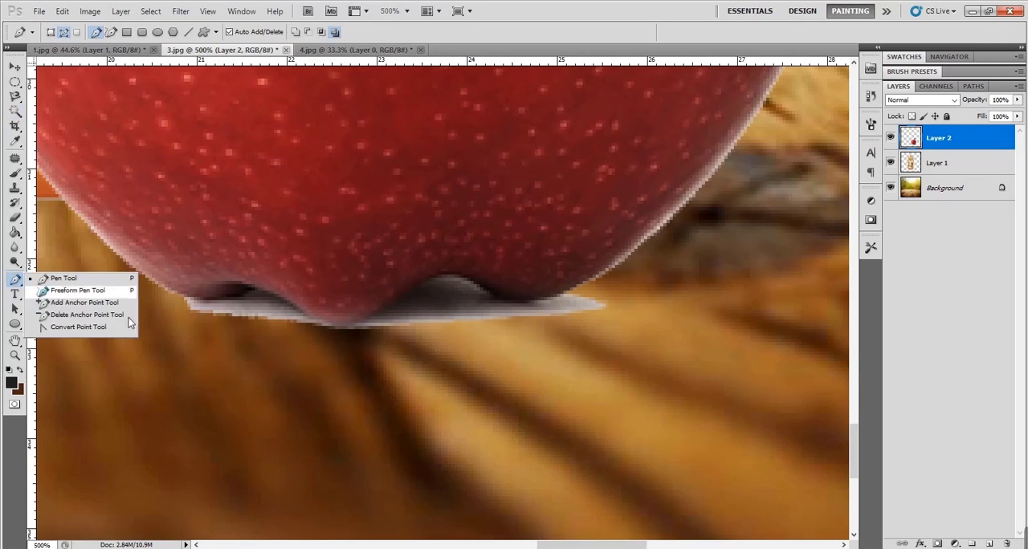
pyautogui.press('z')
pyautogui.click(639, 291)
pyautogui.click(626, 281)
pyautogui.rightClick(15, 280)
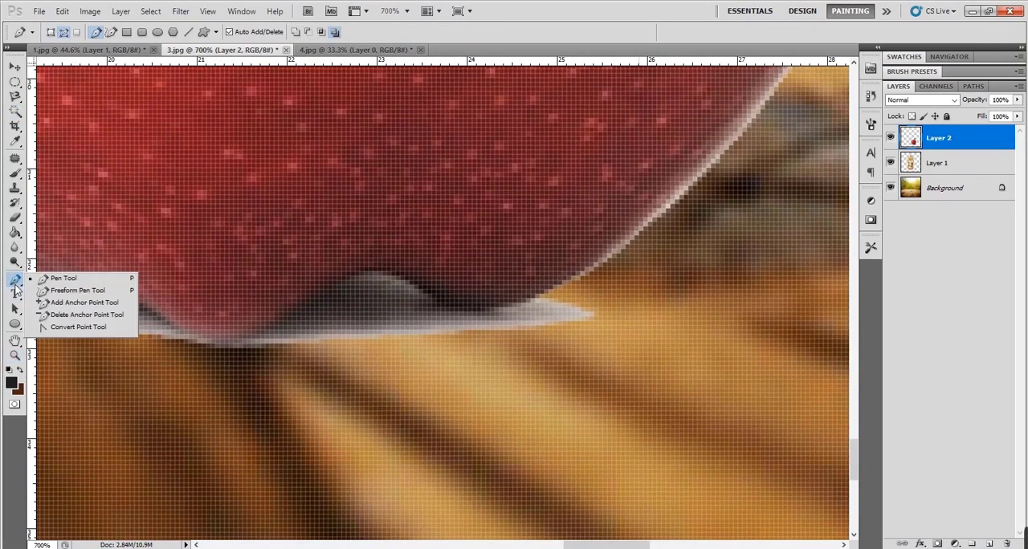
pyautogui.click(541, 293)
pyautogui.moveTo(416, 285); pyautogui.dragTo(362, 237)
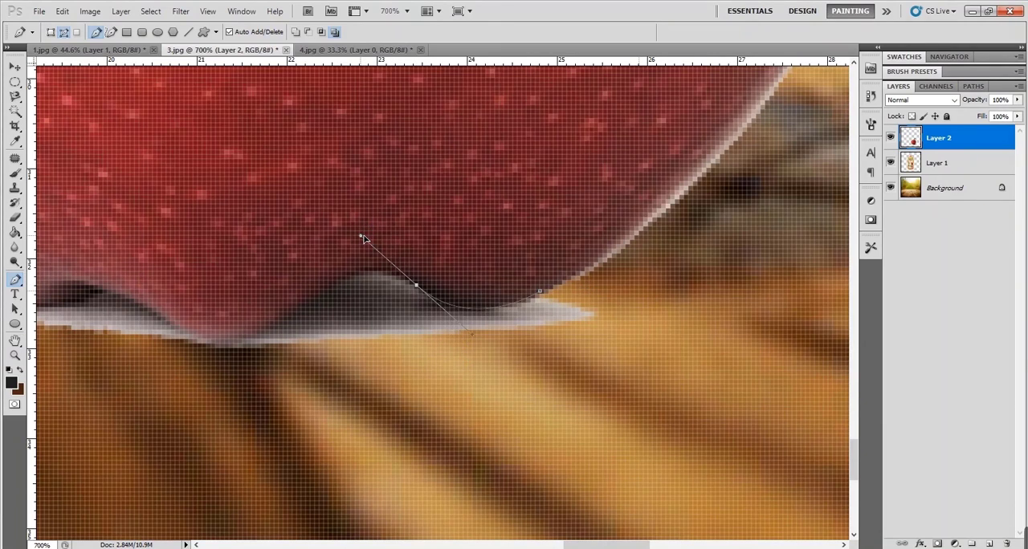
pyautogui.keyDown('alt'); pyautogui.click(416, 286); pyautogui.keyUp('alt')
pyautogui.moveTo(314, 302); pyautogui.dragTo(263, 359)
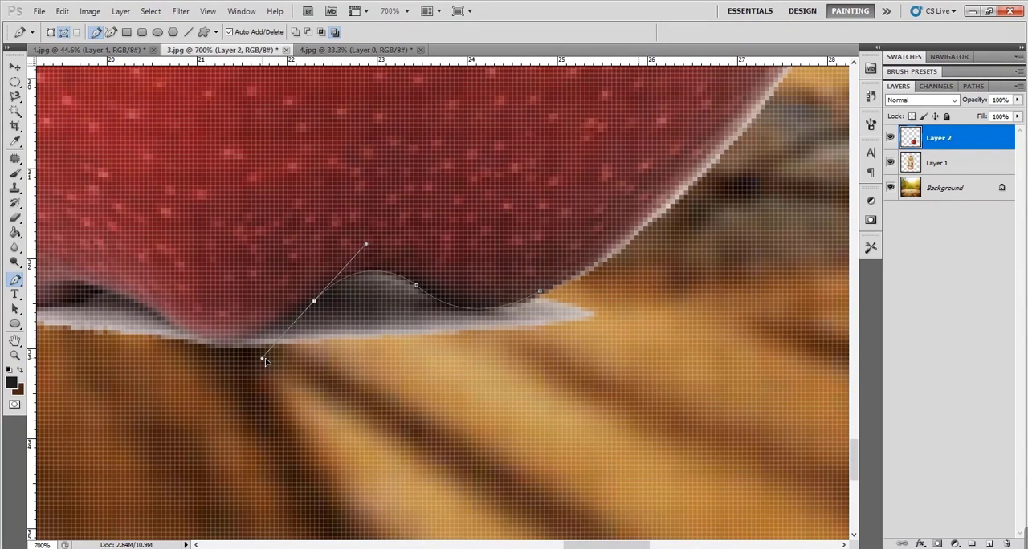
pyautogui.keyDown('alt'); pyautogui.click(314, 302); pyautogui.keyUp('alt')
pyautogui.moveTo(185, 338); pyautogui.dragTo(235, 376)
pyautogui.keyDown('alt'); pyautogui.click(185, 336); pyautogui.keyUp('alt')
pyautogui.moveTo(124, 381); pyautogui.dragTo(359, 390)
pyautogui.moveTo(315, 310); pyautogui.dragTo(298, 345)
pyautogui.keyDown('alt'); pyautogui.click(315, 310); pyautogui.keyUp('alt')
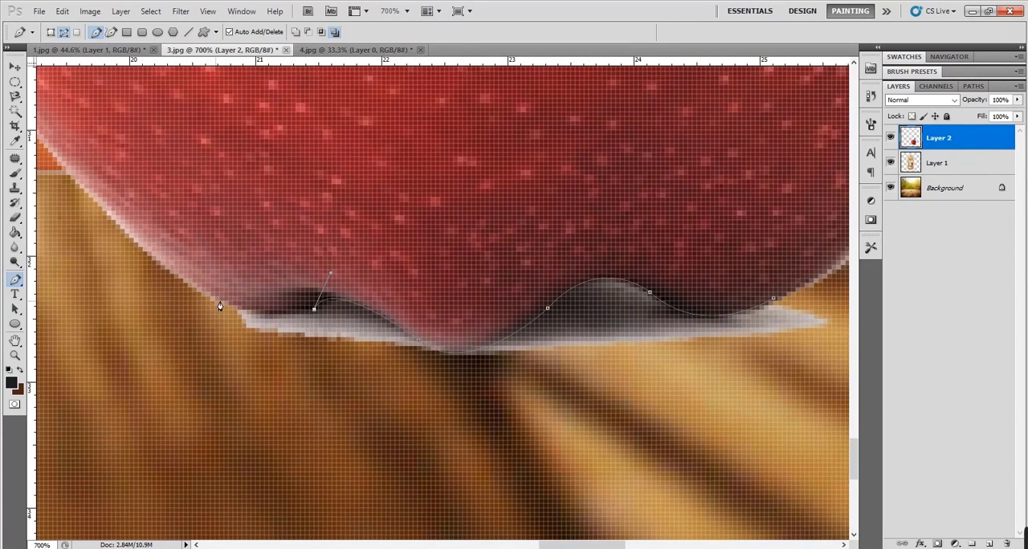
# - Continue the path past the remnant's left end and close it below, enclosing the whole pale remnant under the apple
pyautogui.moveTo(216, 301); pyautogui.dragTo(177, 278)
pyautogui.click(217, 382)
pyautogui.click(342, 427)
pyautogui.click(571, 419)
pyautogui.moveTo(718, 420); pyautogui.dragTo(418, 411)
pyautogui.moveTo(568, 342); pyautogui.dragTo(564, 330)
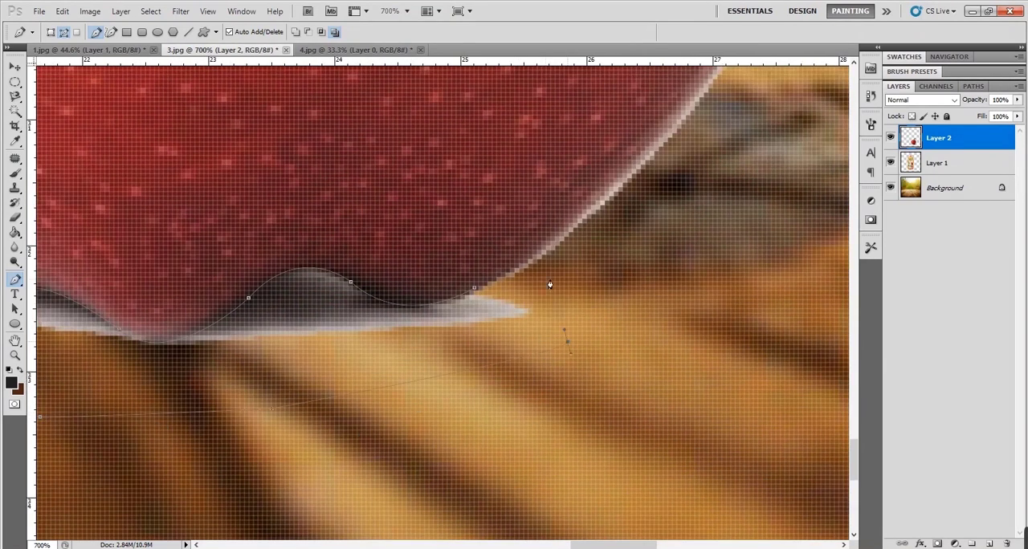
pyautogui.click(475, 290)
# - Delete the remnant inside the path using a selection with 0-pixel feather, and move the apple slightly right and up
pyautogui.rightClick(304, 310)
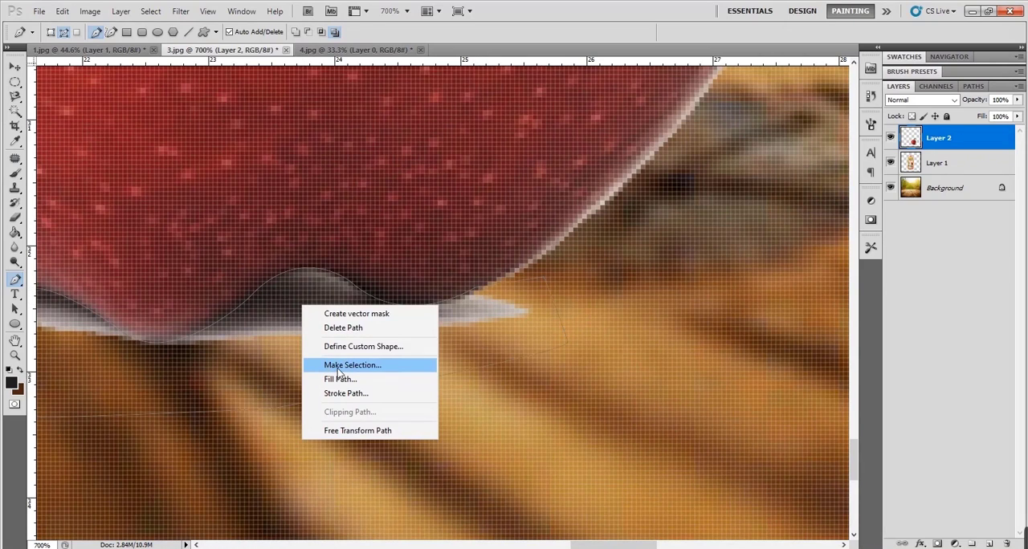
pyautogui.click(391, 372)
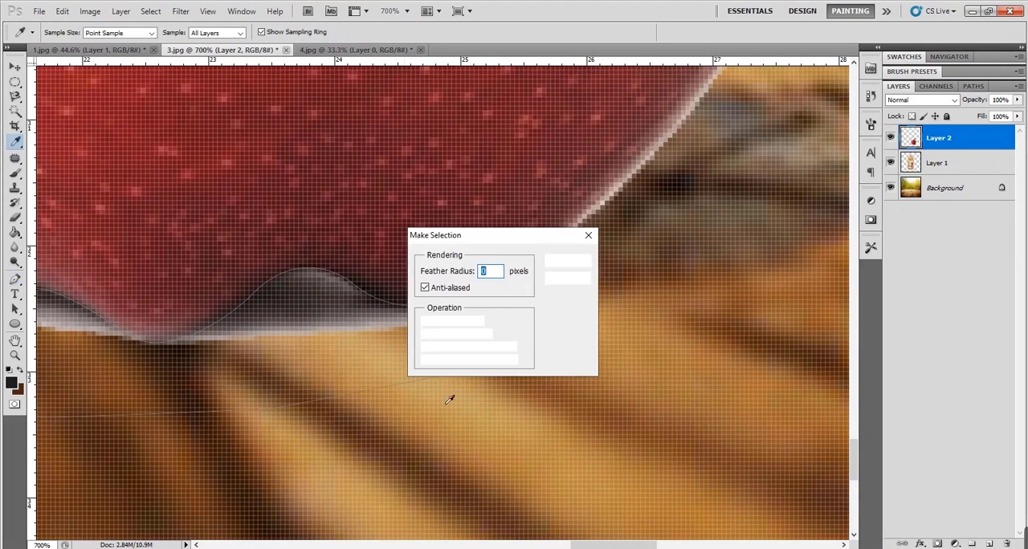
pyautogui.click(573, 264)
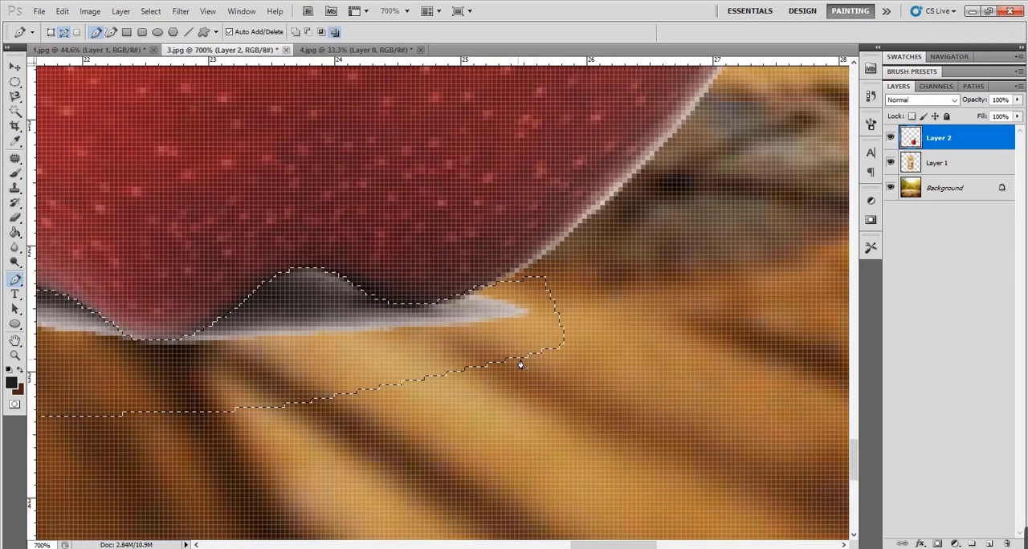
pyautogui.hotkey('ctrl', '0')
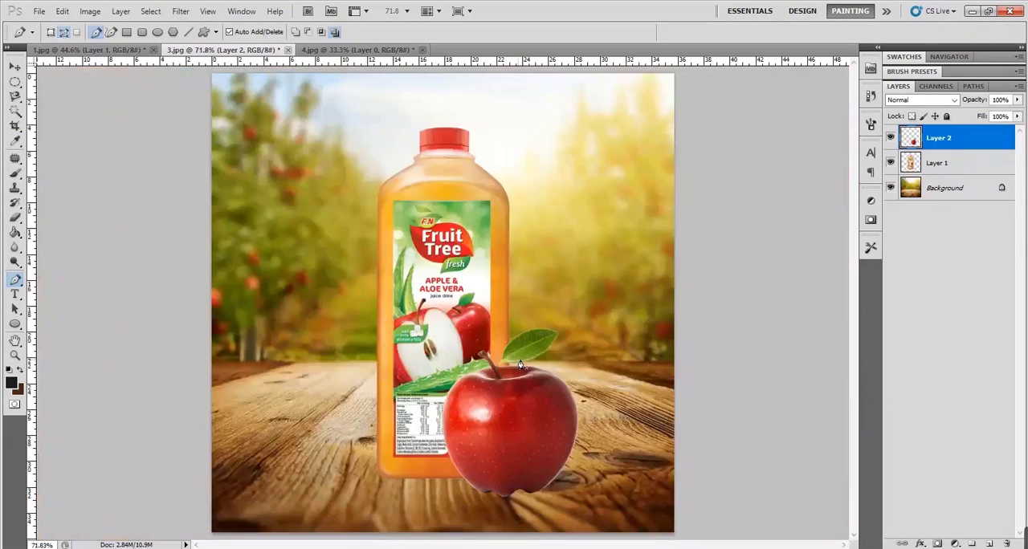
pyautogui.press('v')
pyautogui.moveTo(536, 462); pyautogui.dragTo(545, 457)
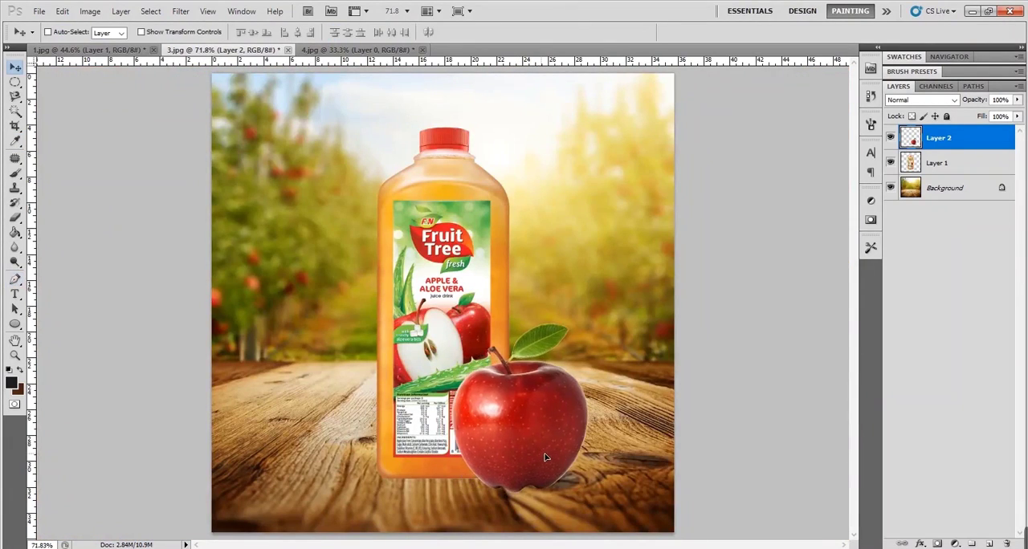
# - Duplicate the bottle layer and merge the copy back into Layer 1
pyautogui.keyDown('ctrl'); pyautogui.click(483, 279); pyautogui.keyUp('ctrl')
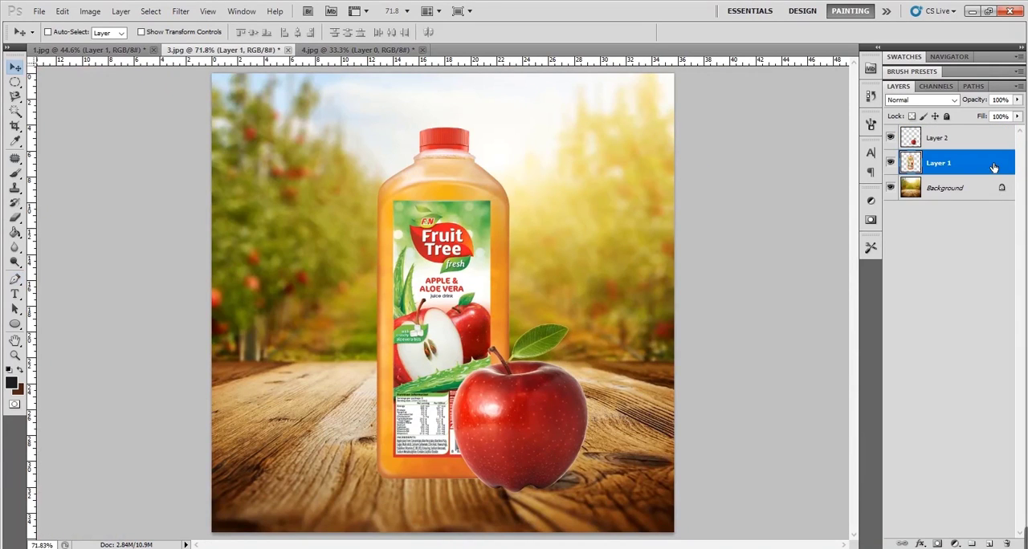
pyautogui.hotkey('ctrl', 'j')
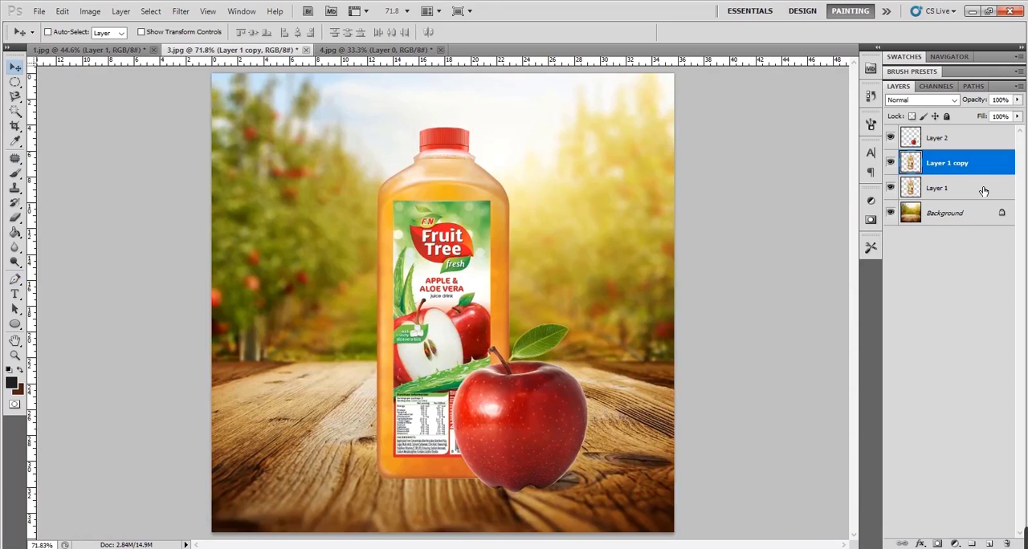
pyautogui.hotkey('ctrl', 'e')
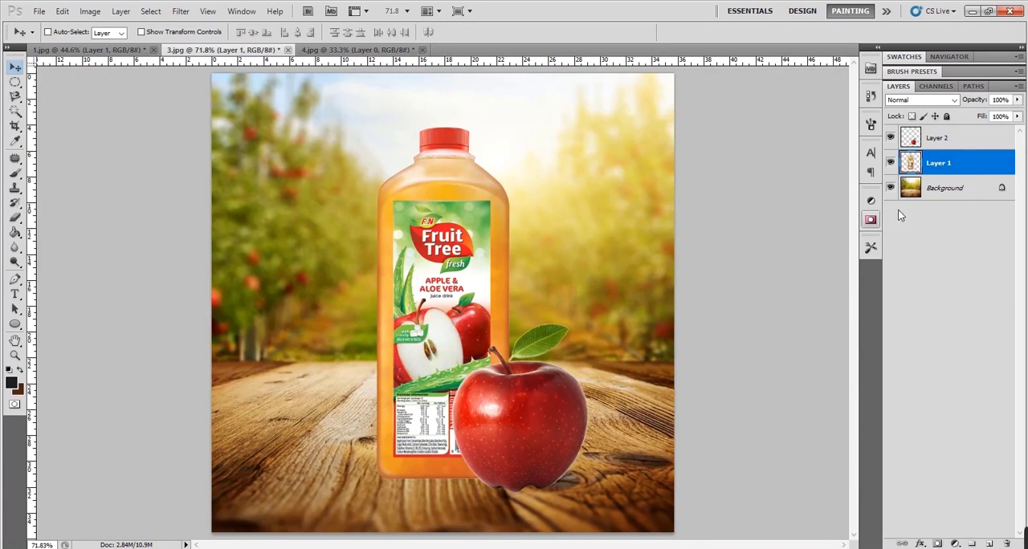
# - Duplicate the apple layer, Layer 2, undoing the first copy and making a new one
pyautogui.click(975, 144)
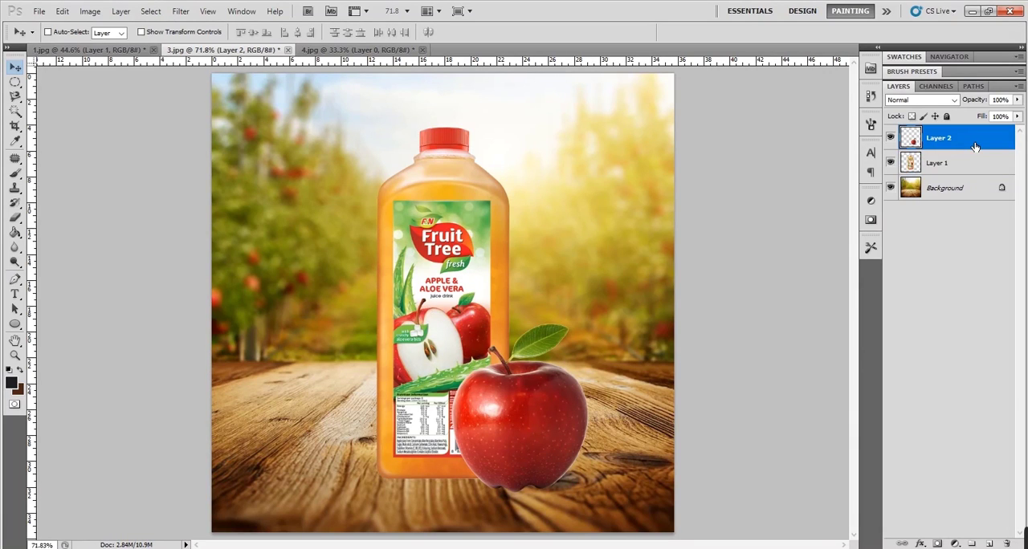
pyautogui.hotkey('ctrl', 'j')
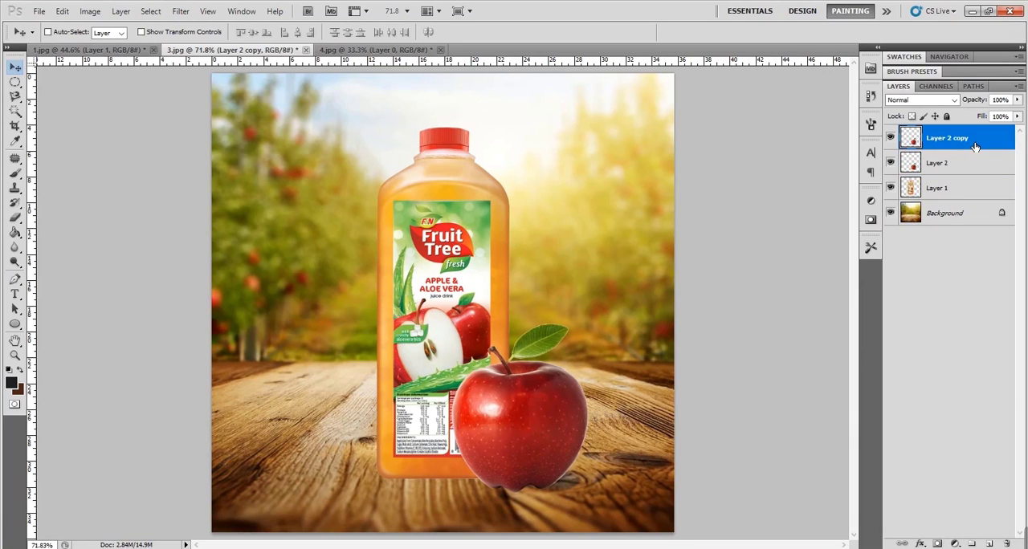
pyautogui.hotkey('ctrl', 'z')
pyautogui.moveTo(978, 143); pyautogui.dragTo(989, 543)
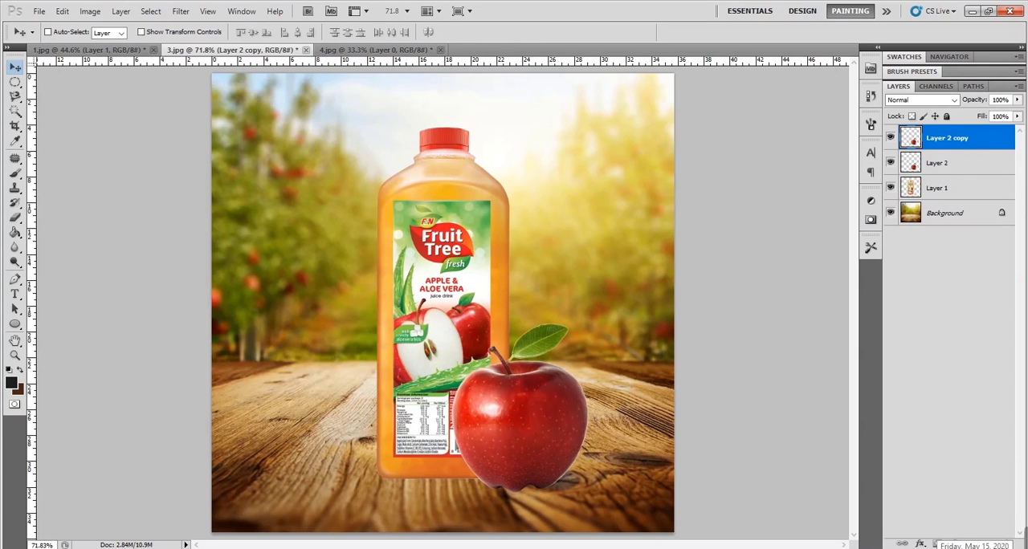
# - Squash the original apple on Layer 2 to 8.20% height so it lies flat at the base of the copied apple
pyautogui.click(966, 166)
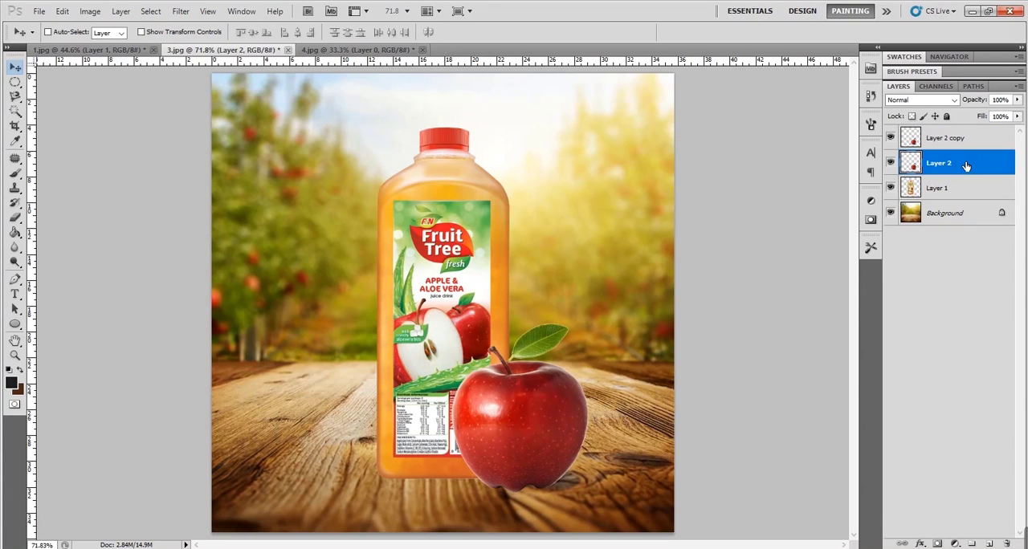
pyautogui.hotkey('ctrl', 't')
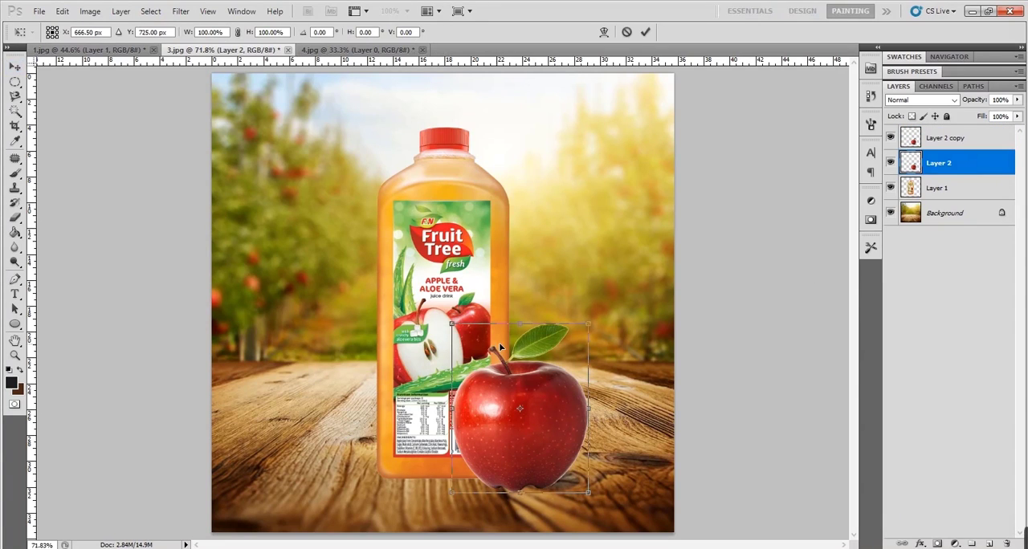
pyautogui.moveTo(526, 330); pyautogui.dragTo(550, 485)
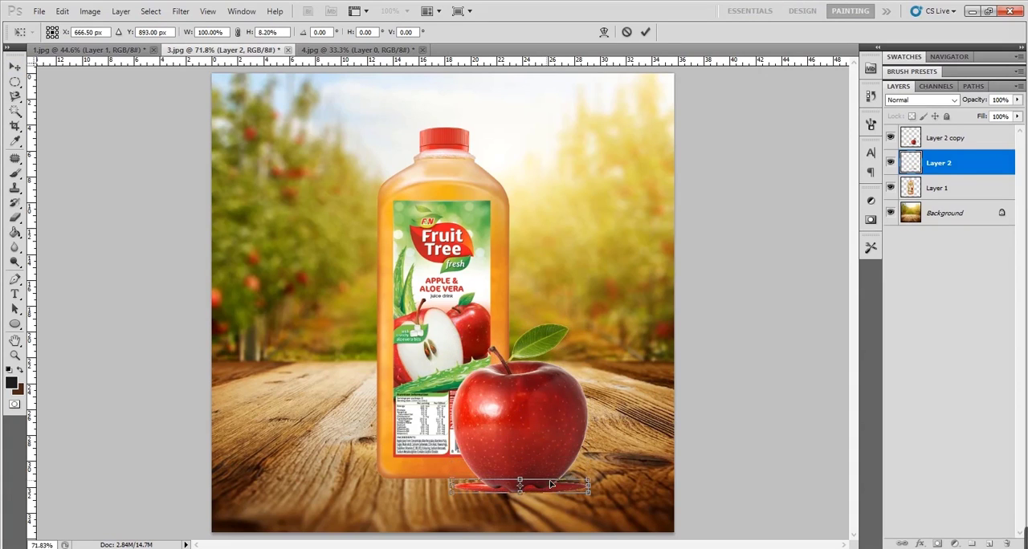
pyautogui.hotkey('ctrl', 'z')
pyautogui.moveTo(526, 331); pyautogui.dragTo(553, 480)
pyautogui.moveTo(556, 396)
pyautogui.mouseDown()
pyautogui.moveTo(555, 418)
pyautogui.moveTo(557, 398)
pyautogui.mouseUp()
pyautogui.hotkey('ctrl', 'z')
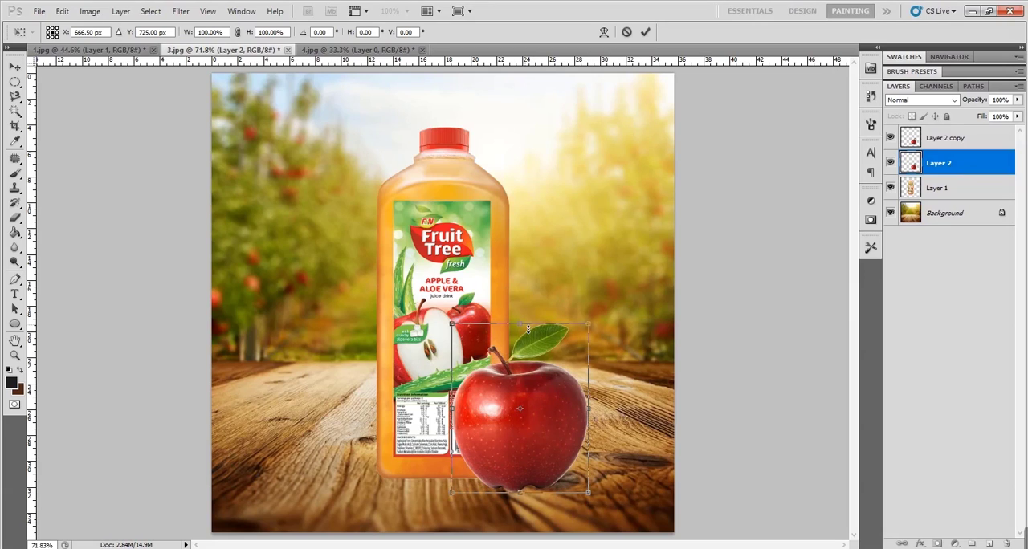
pyautogui.moveTo(528, 329); pyautogui.dragTo(541, 486)
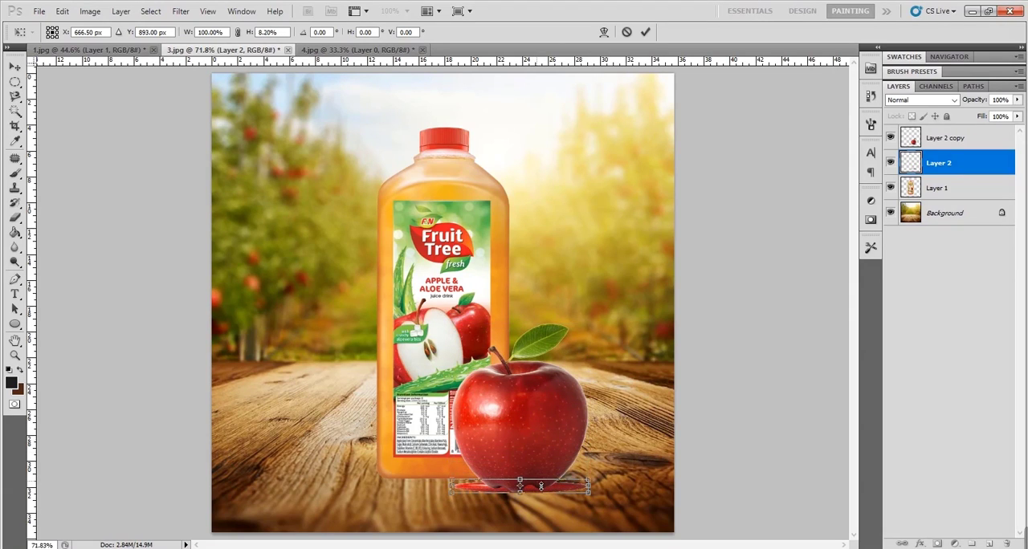
pyautogui.press('Return')
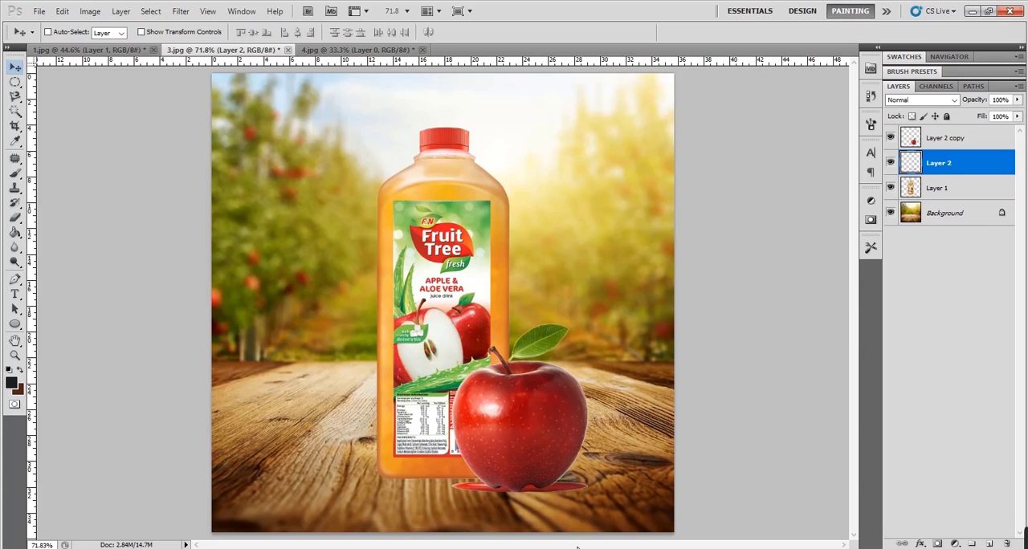
pyautogui.keyDown('ctrl'); pyautogui.click(585, 509); pyautogui.keyUp('ctrl')
pyautogui.keyDown('ctrl'); pyautogui.click(585, 509); pyautogui.keyUp('ctrl')
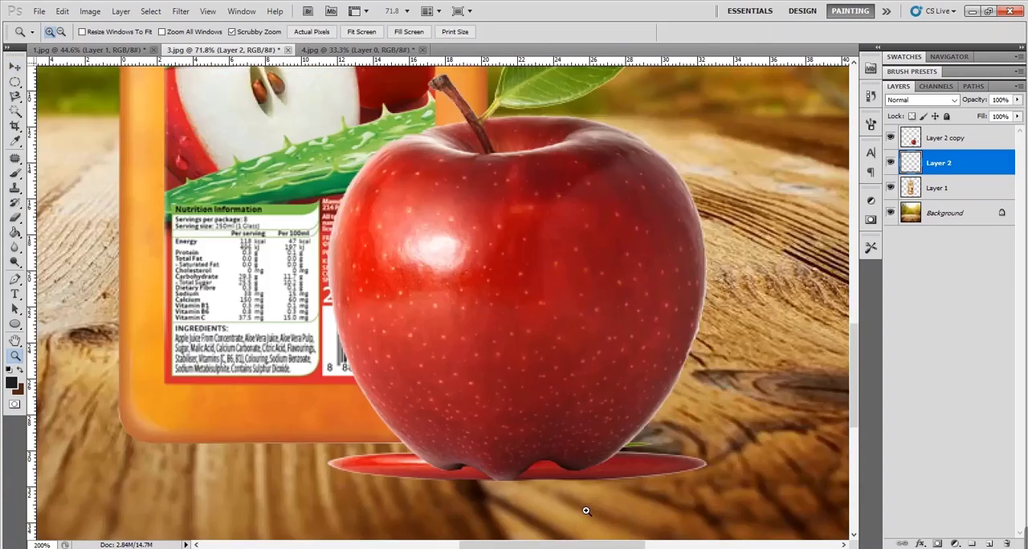
pyautogui.keyDown('ctrl'); pyautogui.click(585, 509); pyautogui.keyUp('ctrl')
pyautogui.keyDown('ctrl'); pyautogui.click(586, 510); pyautogui.keyUp('ctrl')
pyautogui.keyDown('ctrl'); pyautogui.click(586, 509); pyautogui.keyUp('ctrl')
pyautogui.moveTo(609, 444); pyautogui.dragTo(595, 496)
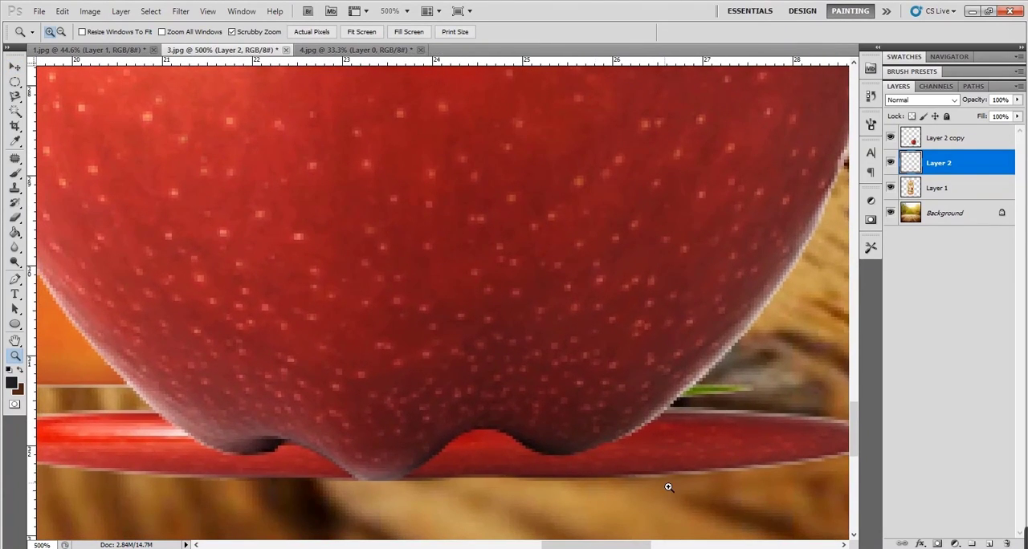
pyautogui.hotkey('ctrl', '0')
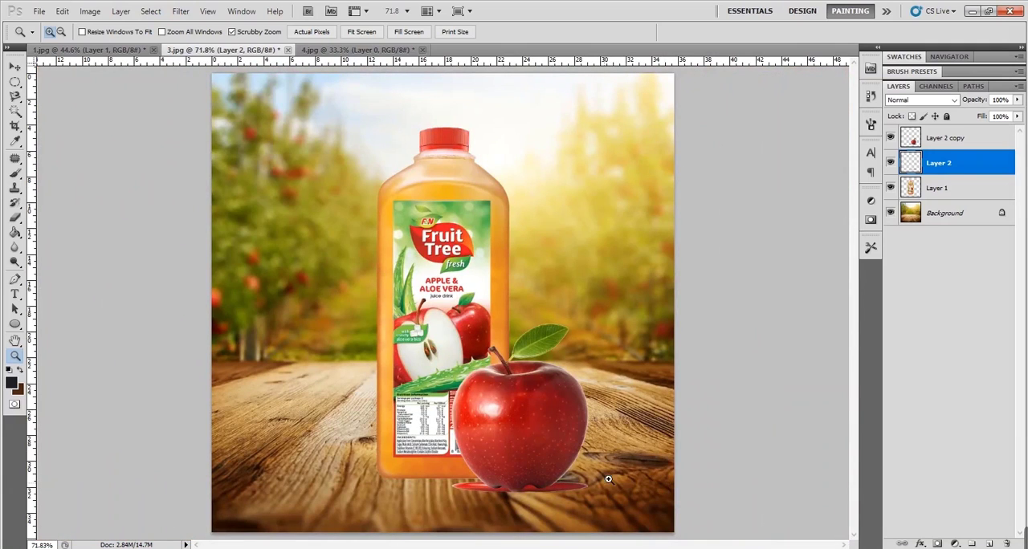
pyautogui.hotkey('ctrl', 'm')
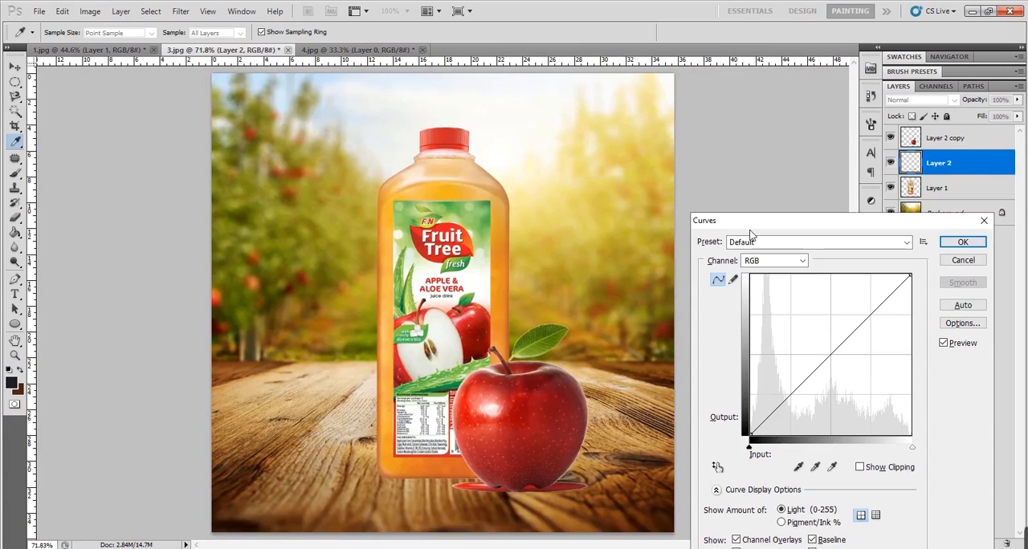
pyautogui.click(956, 242)
pyautogui.press('z')
pyautogui.click(93, 12)
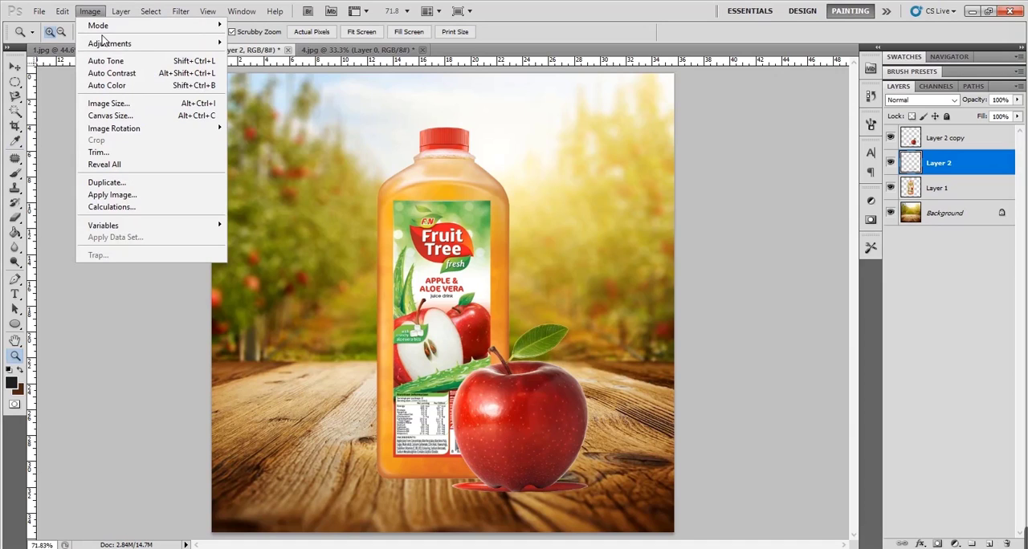
pyautogui.moveTo(110, 43)
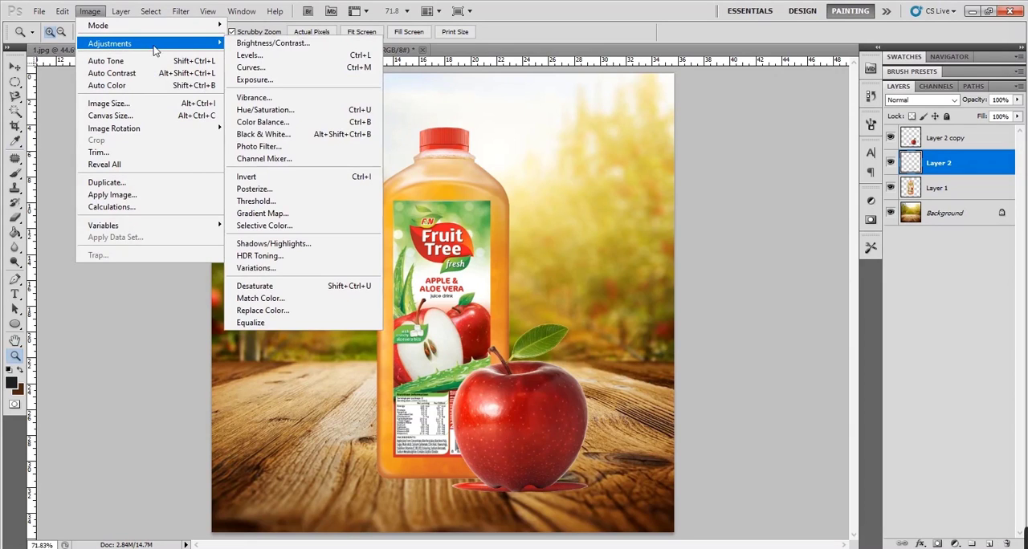
pyautogui.click(258, 67)
pyautogui.click(980, 250)
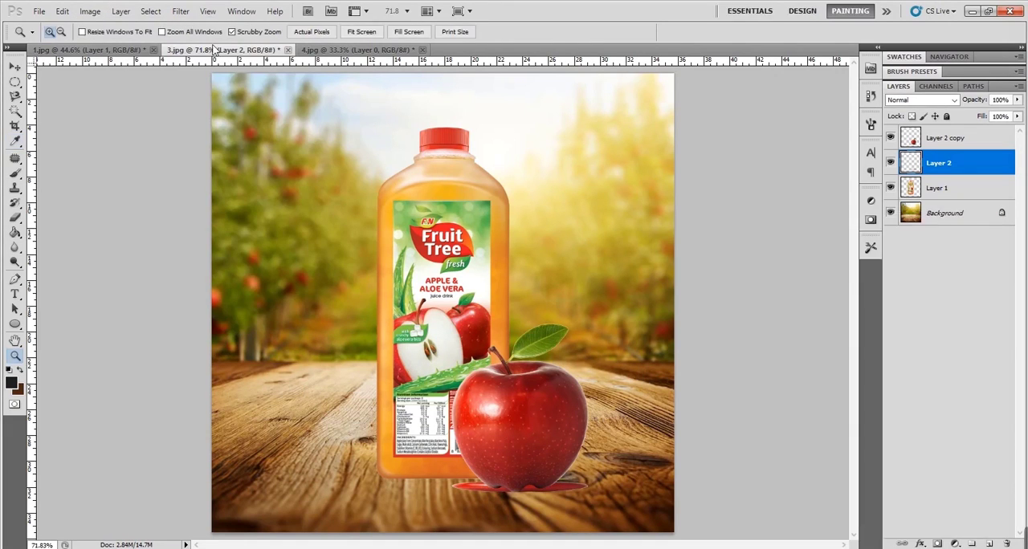
pyautogui.click(90, 11)
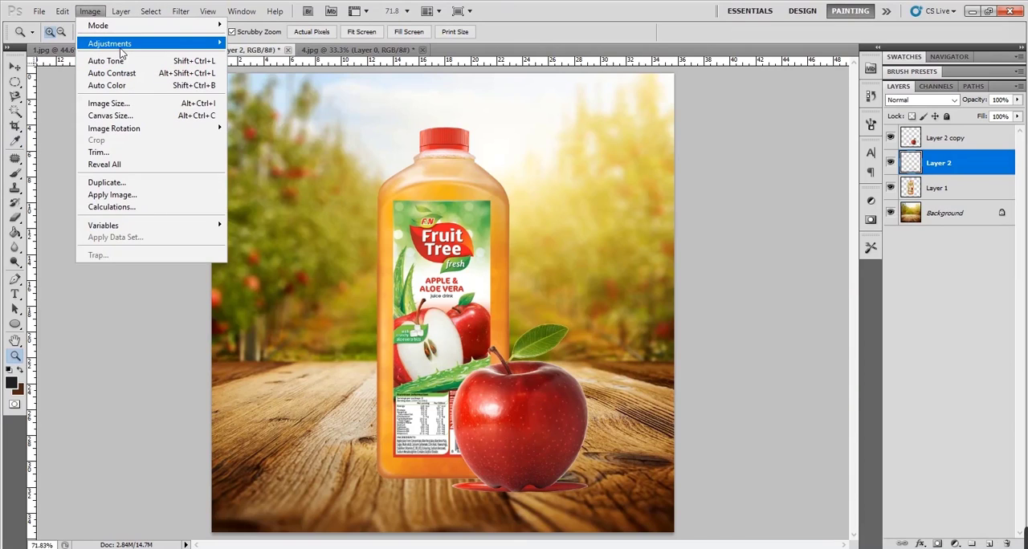
pyautogui.moveTo(146, 48)
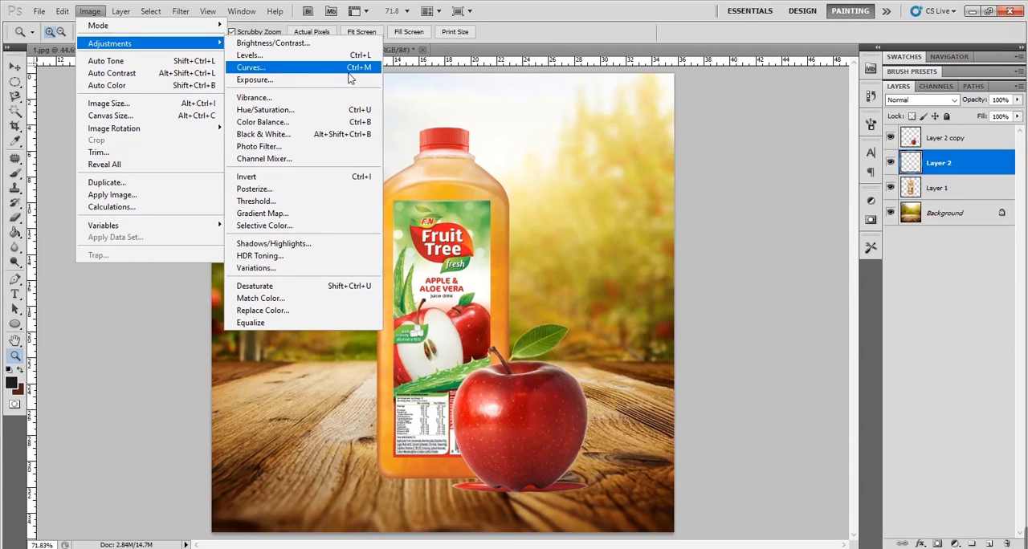
pyautogui.click(595, 267)
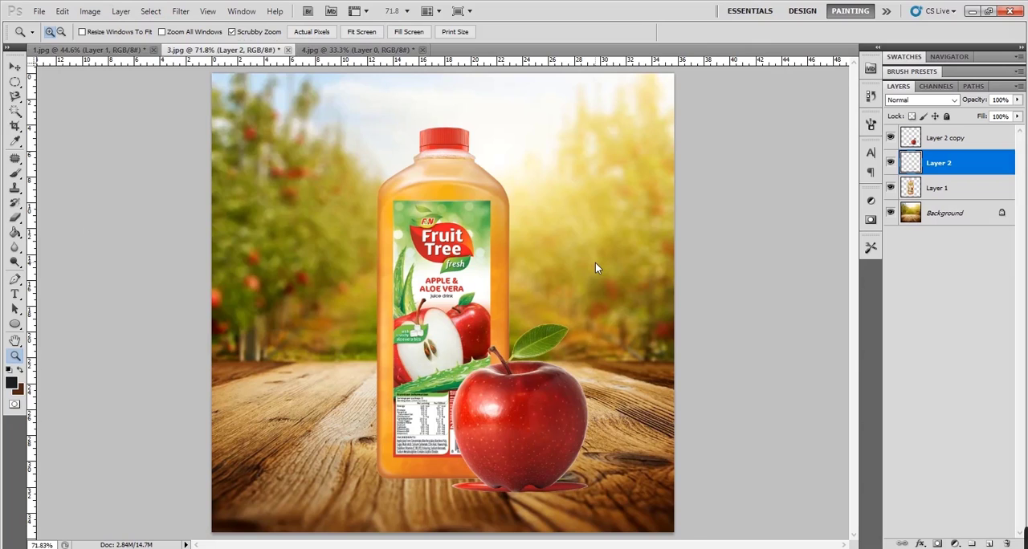
# - Turn the flattened apple on Layer 2 solid black with Curves, moving the highlight point to input 4, output 0
pyautogui.hotkey('ctrl', 'm')
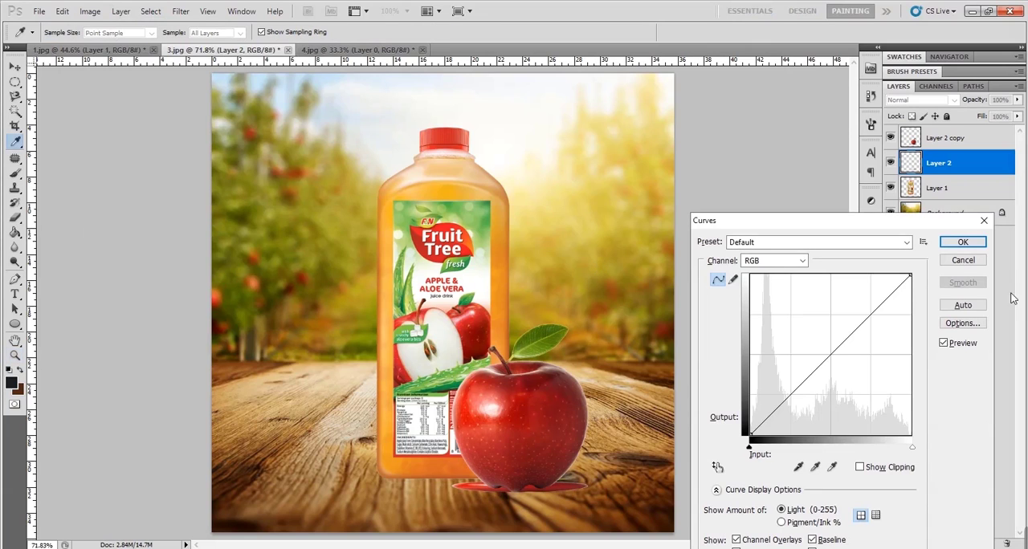
pyautogui.moveTo(914, 278); pyautogui.dragTo(753, 434)
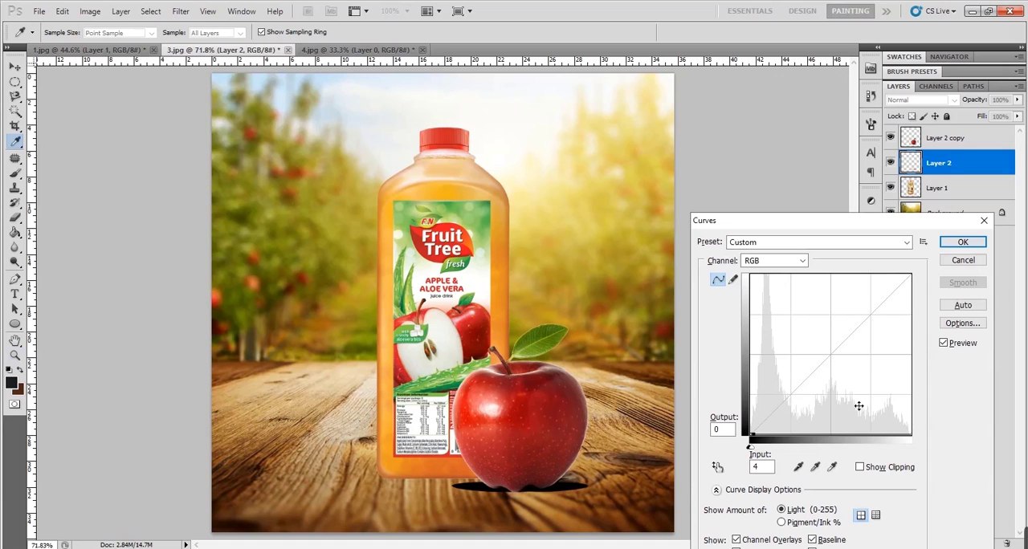
pyautogui.click(956, 243)
# - Soften the black shape under the apple with a Gaussian Blur of 3.8 pixels radius
pyautogui.press('z')
pyautogui.click(561, 512)
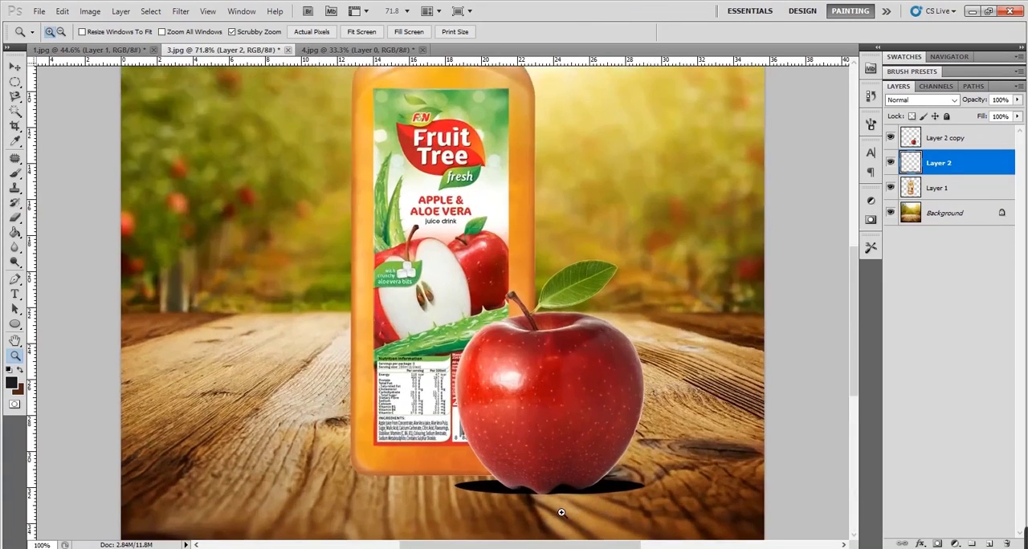
pyautogui.click(562, 510)
pyautogui.moveTo(528, 469); pyautogui.dragTo(449, 363)
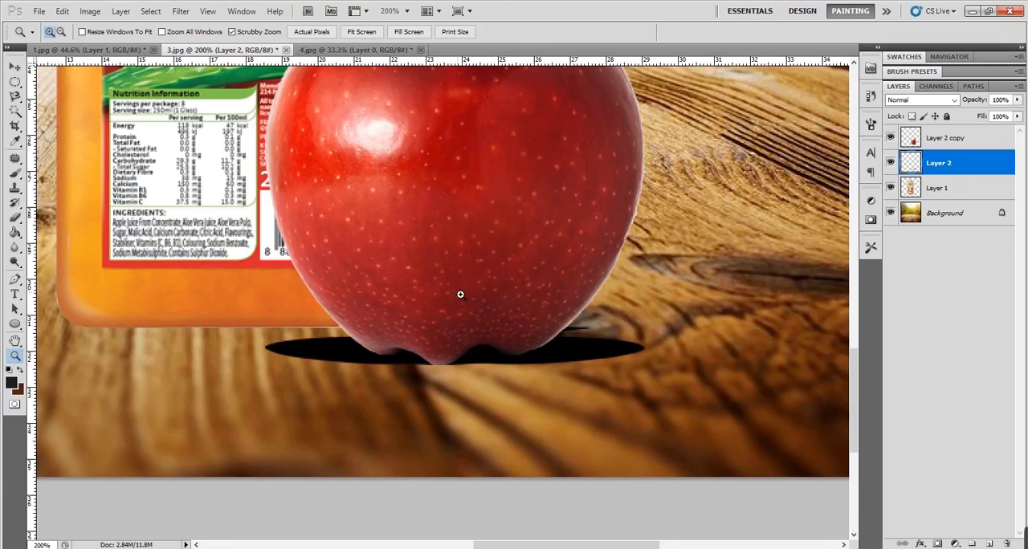
pyautogui.click(182, 11)
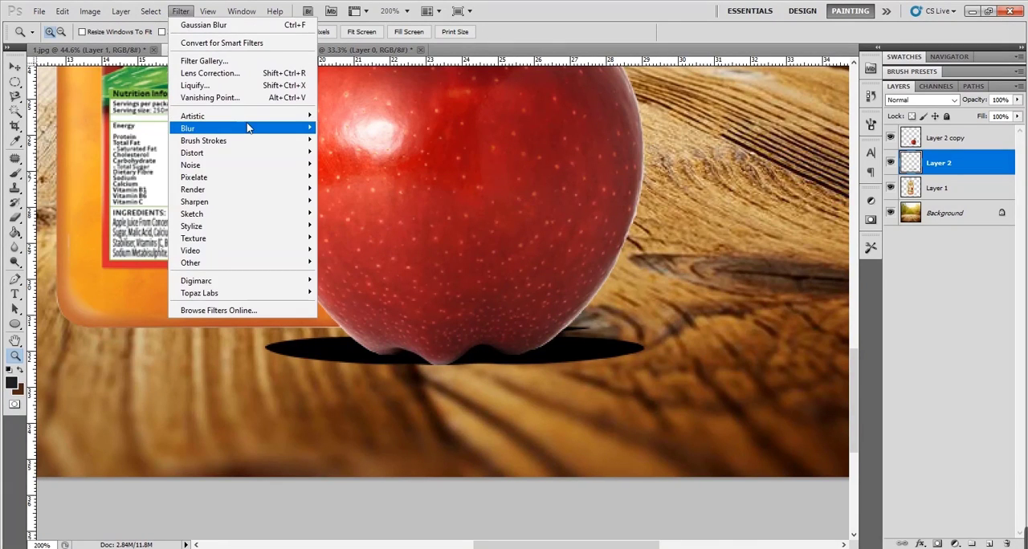
pyautogui.moveTo(249, 128)
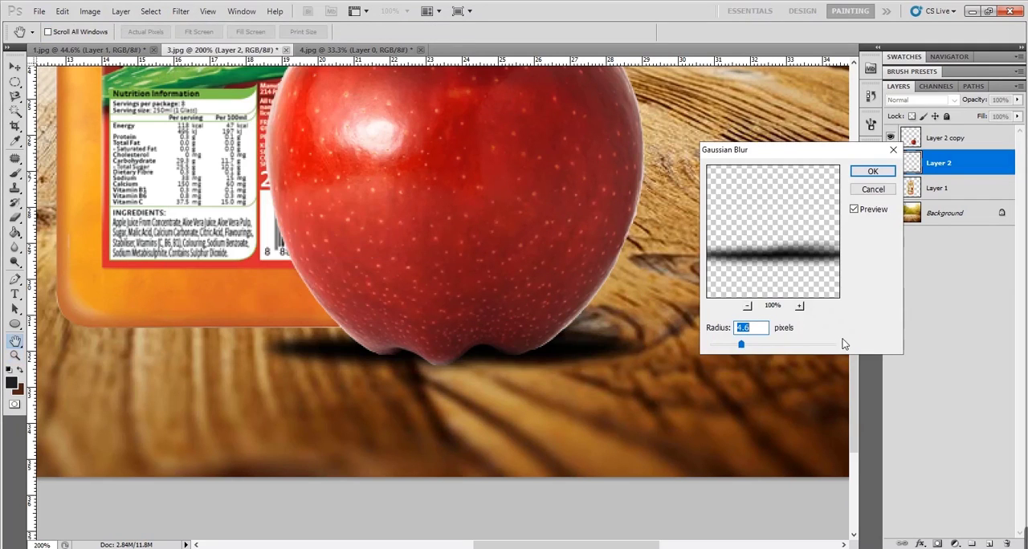
pyautogui.moveTo(741, 344)
pyautogui.mouseDown()
pyautogui.moveTo(710, 347)
pyautogui.moveTo(743, 346)
pyautogui.moveTo(720, 347)
pyautogui.mouseUp()
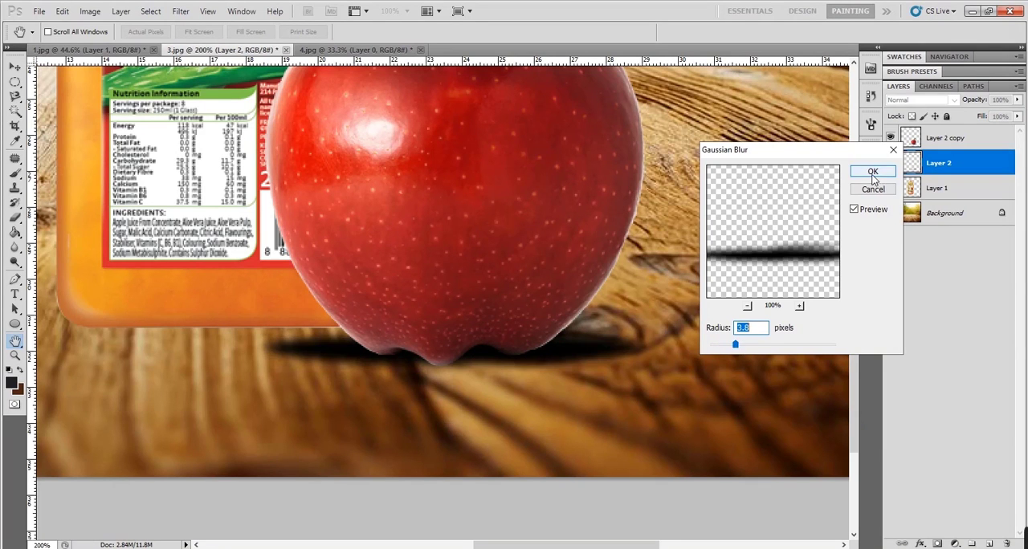
pyautogui.click(873, 171)
# - Lower the opacity of the apple's shadow on Layer 2 to 72%
pyautogui.hotkey('ctrl', '0')
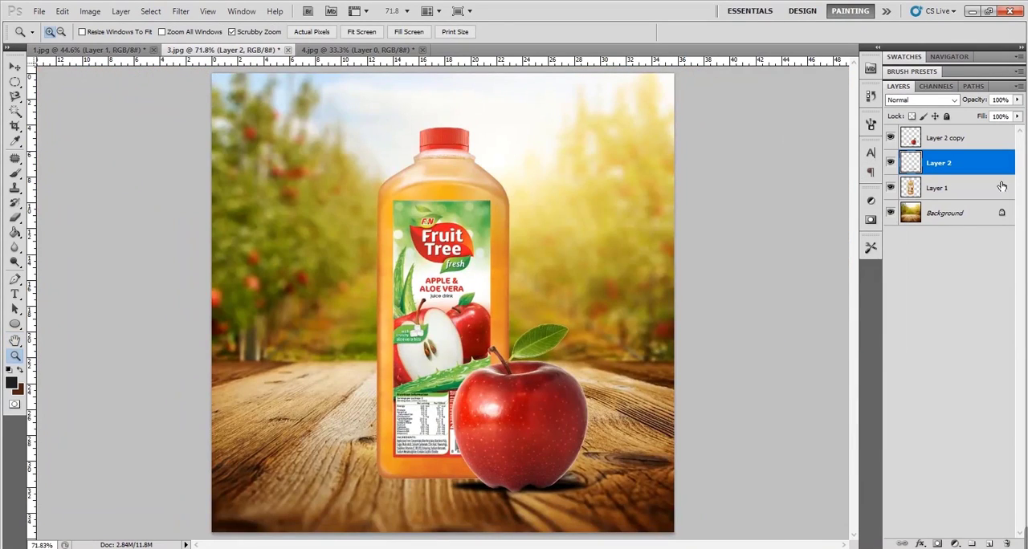
pyautogui.moveTo(979, 104); pyautogui.dragTo(1008, 103)
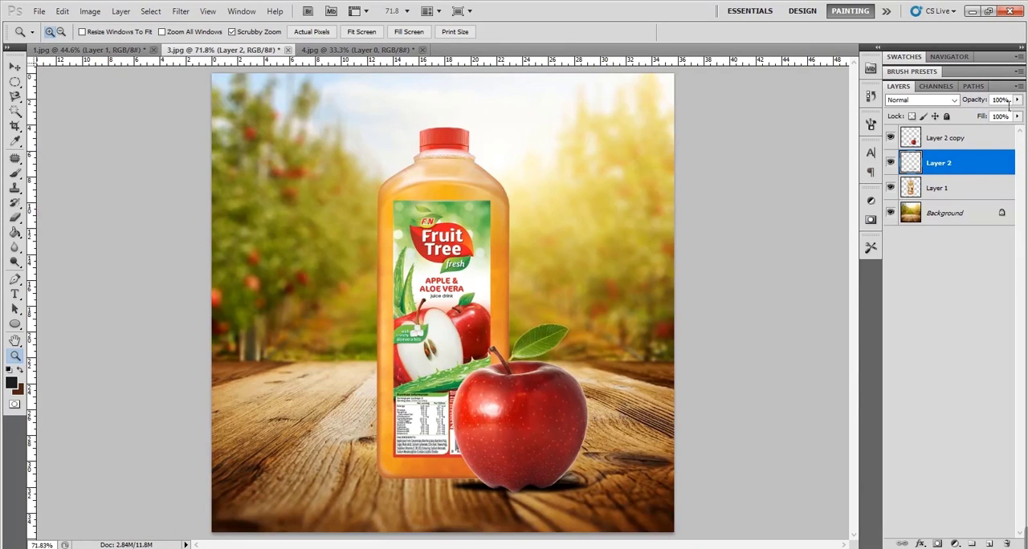
pyautogui.doubleClick(975, 170)
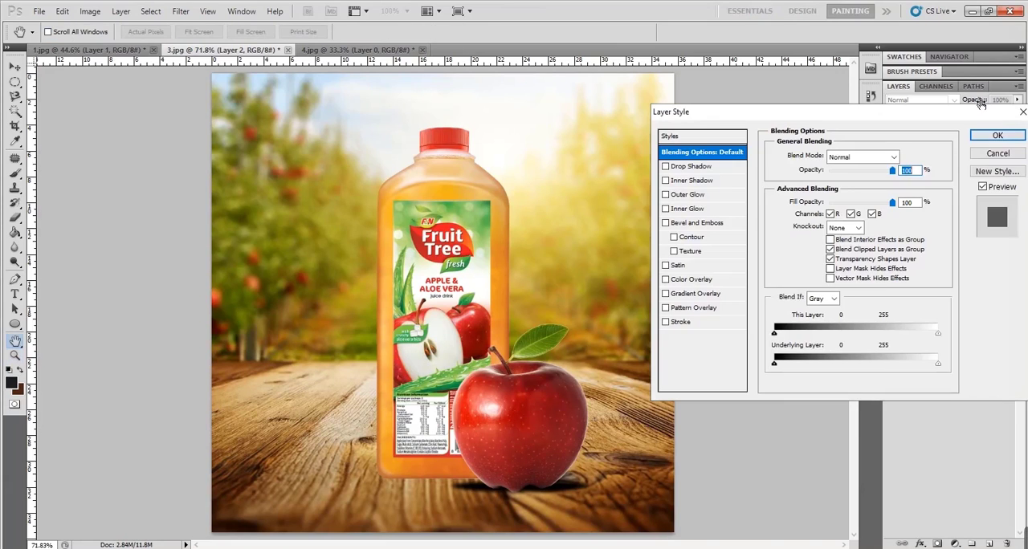
pyautogui.click(1012, 158)
pyautogui.moveTo(981, 102); pyautogui.dragTo(965, 105)
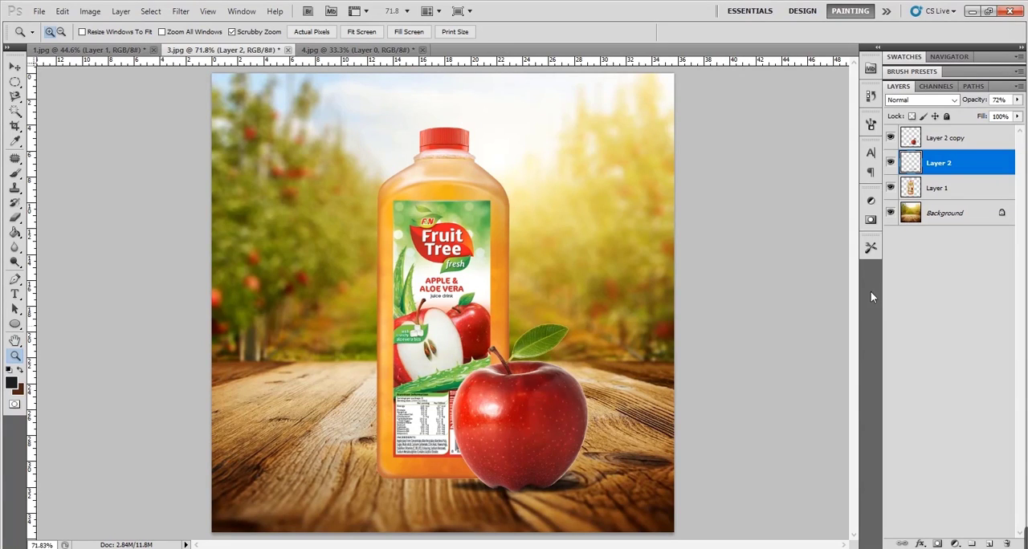
# - Duplicate the bottle layer, Layer 1, and make the original beneath the copy the active layer
pyautogui.click(964, 191)
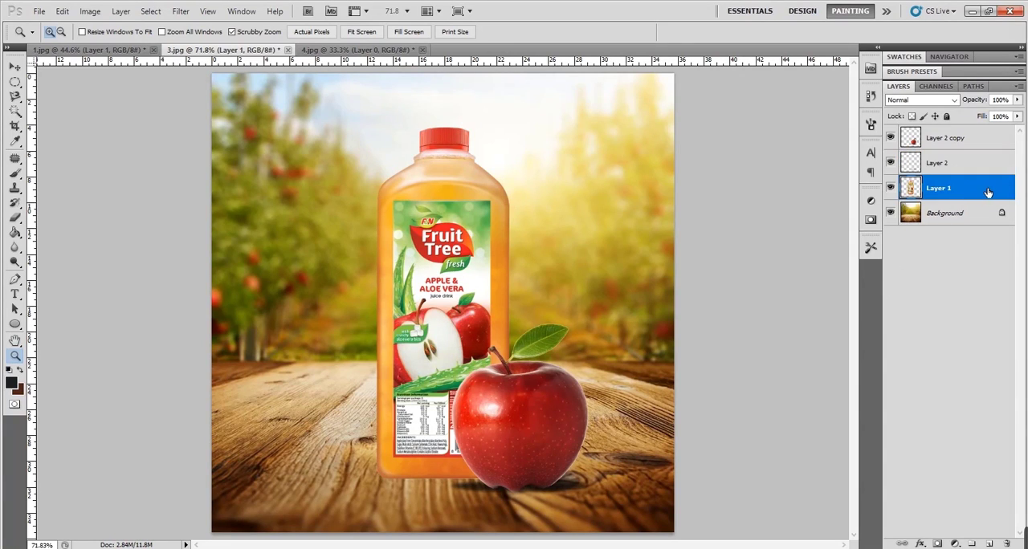
pyautogui.moveTo(988, 193); pyautogui.dragTo(989, 544)
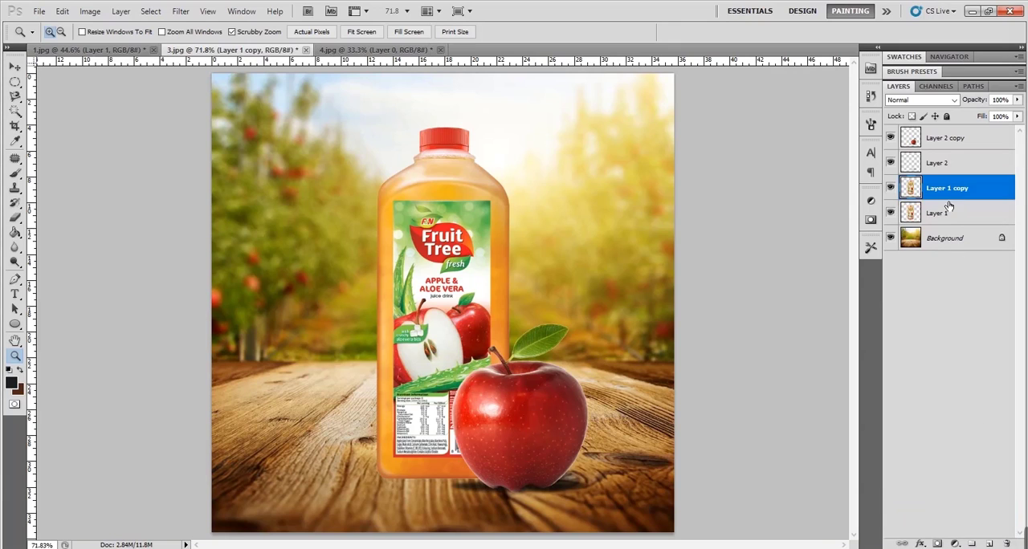
pyautogui.click(948, 209)
pyautogui.hotkey('ctrl', 't')
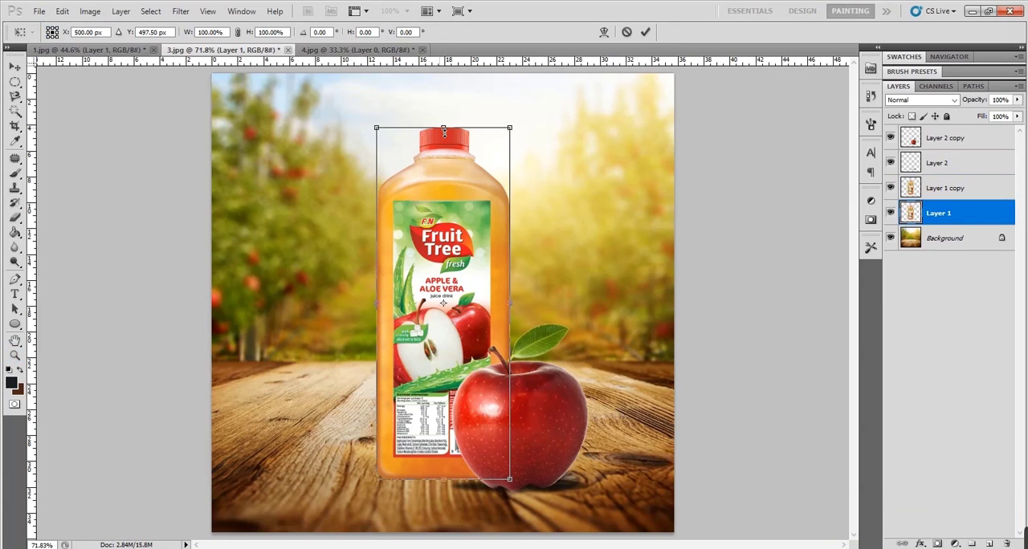
pyautogui.moveTo(443, 131); pyautogui.dragTo(464, 479)
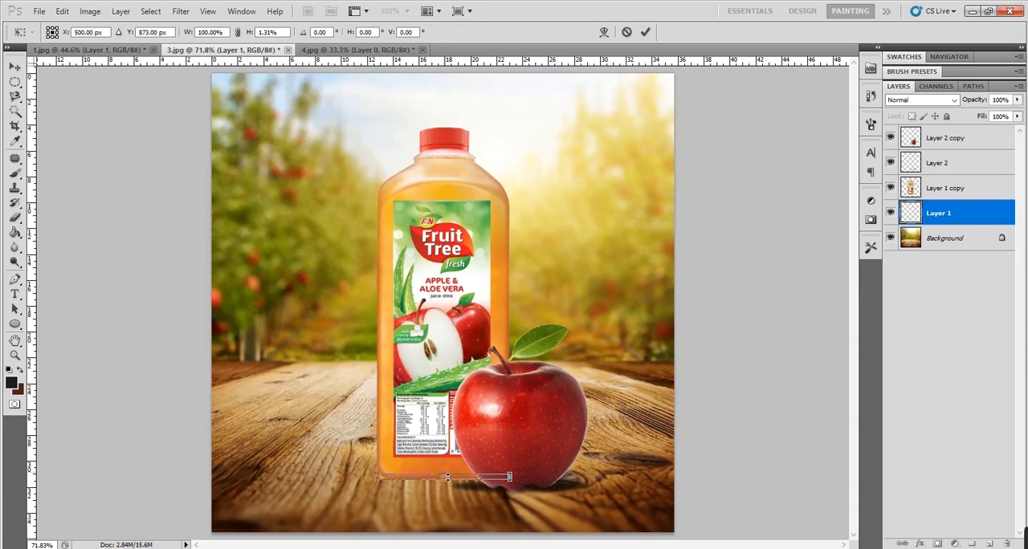
pyautogui.press('Escape')
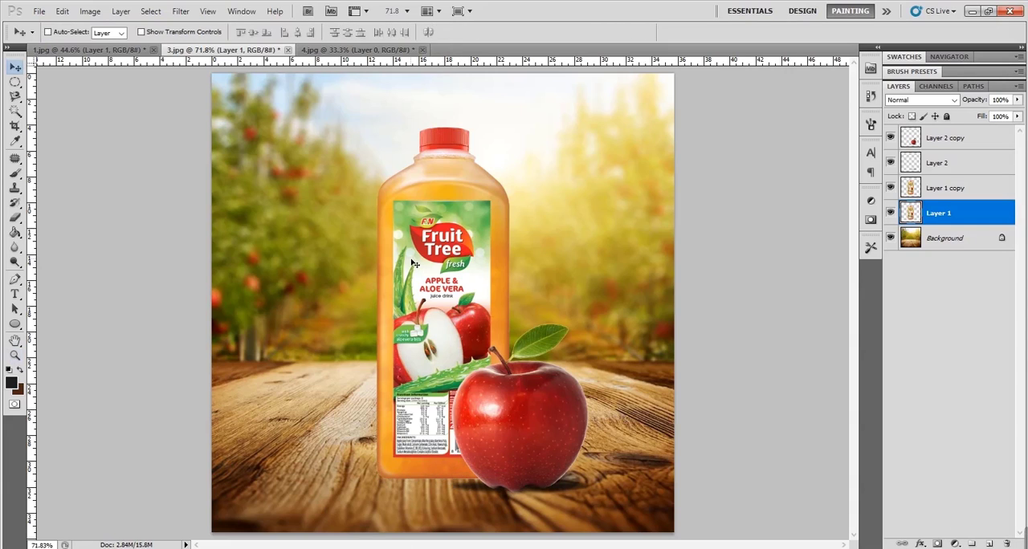
# - Transform the original bottle on Layer 1 to 9.81% height with a 77.97° horizontal skew, laying it across the table leftward from the bottle's base
pyautogui.hotkey('ctrl', 't')
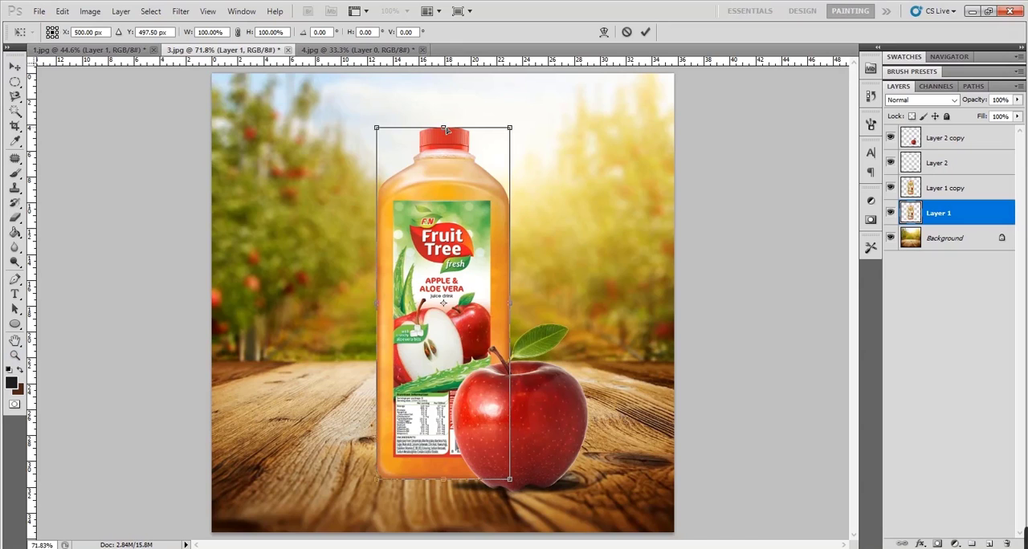
pyautogui.moveTo(444, 128); pyautogui.dragTo(308, 457)
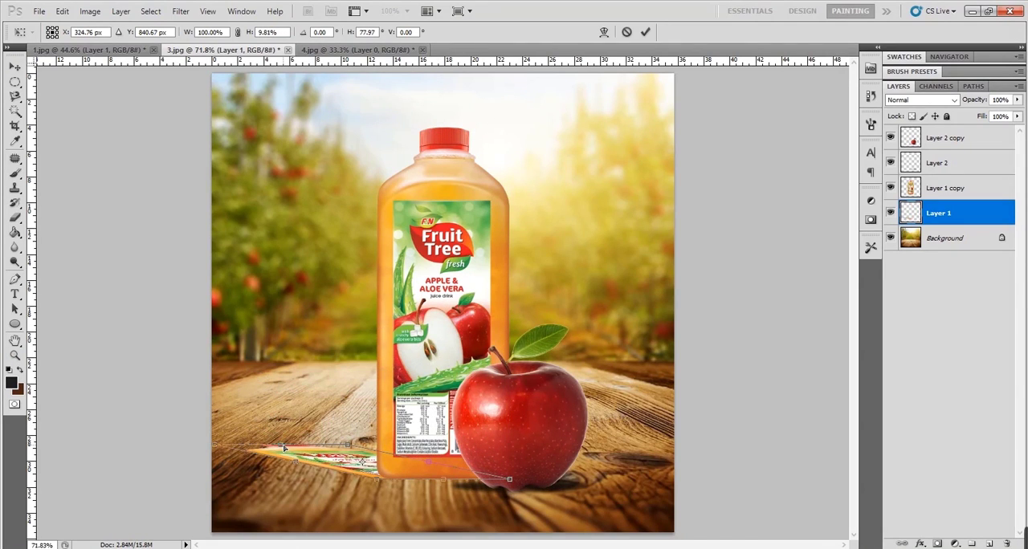
pyautogui.press('Return')
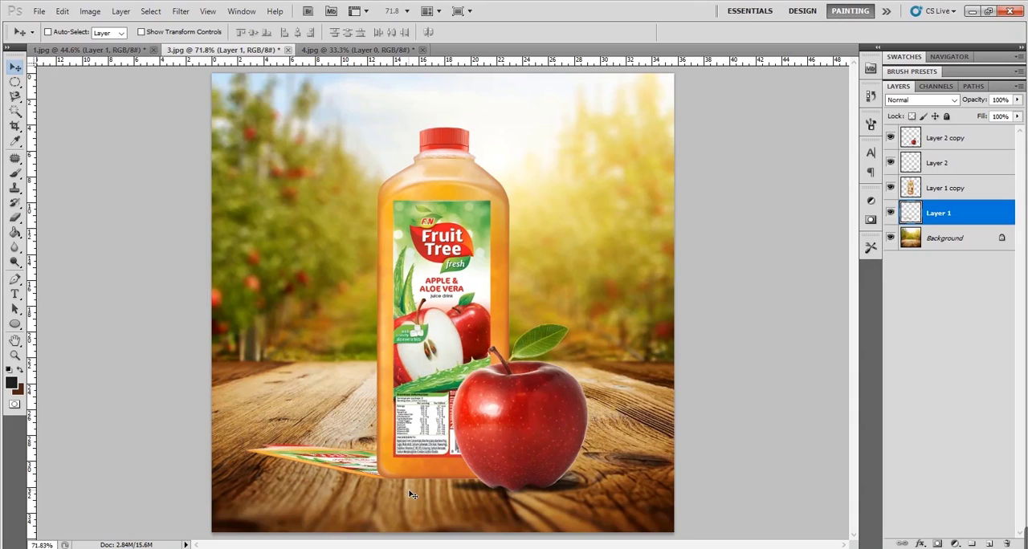
# - Turn the skewed bottle on Layer 1 solid black with Curves by pulling the highlight point down to the black point
pyautogui.hotkey('ctrl', 'm')
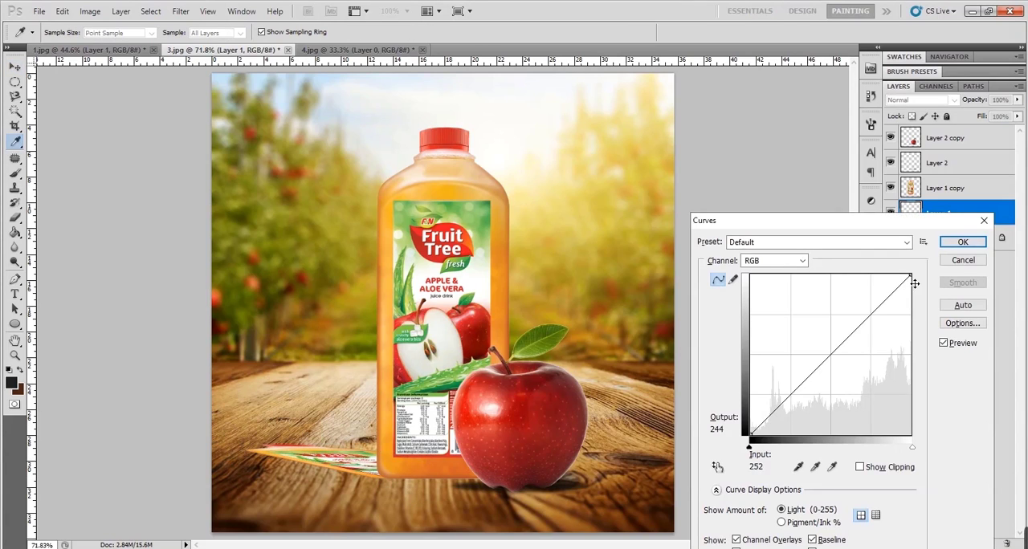
pyautogui.moveTo(910, 276); pyautogui.dragTo(751, 434)
pyautogui.click(963, 242)
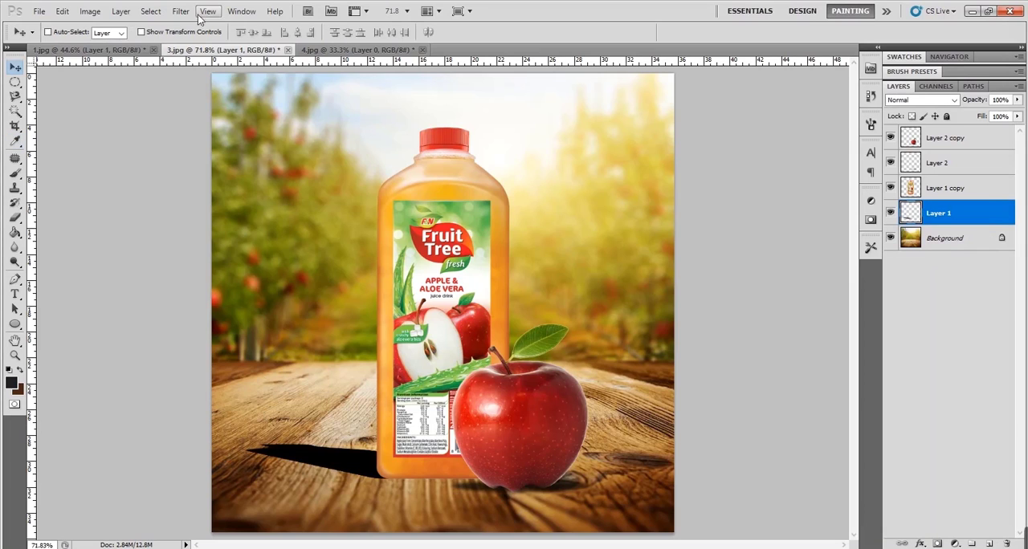
# - Soften the bottle's shadow with a Gaussian Blur of 6.6 pixels radius and lower the layer's opacity to 60%
pyautogui.click(178, 12)
pyautogui.moveTo(227, 127)
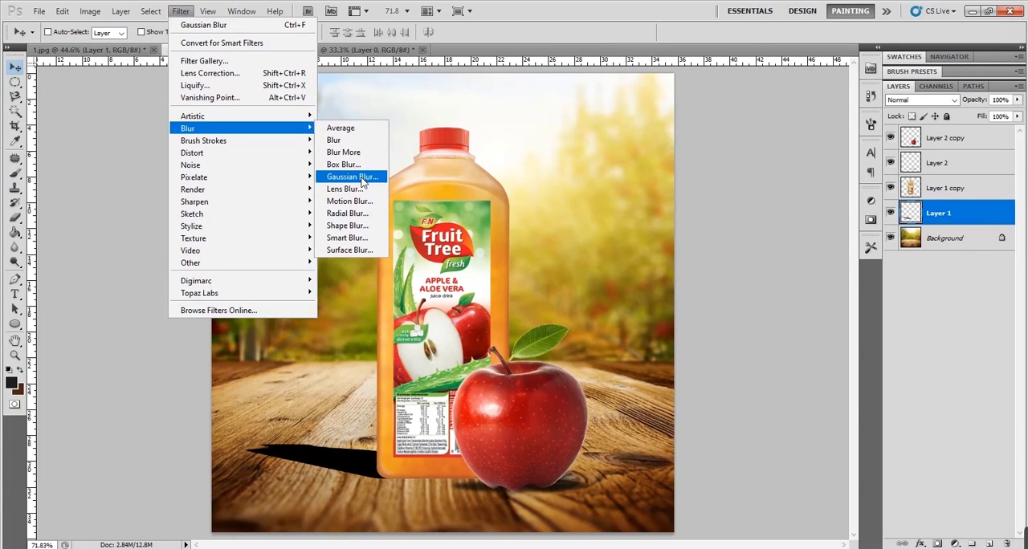
pyautogui.click(353, 178)
pyautogui.click(749, 344)
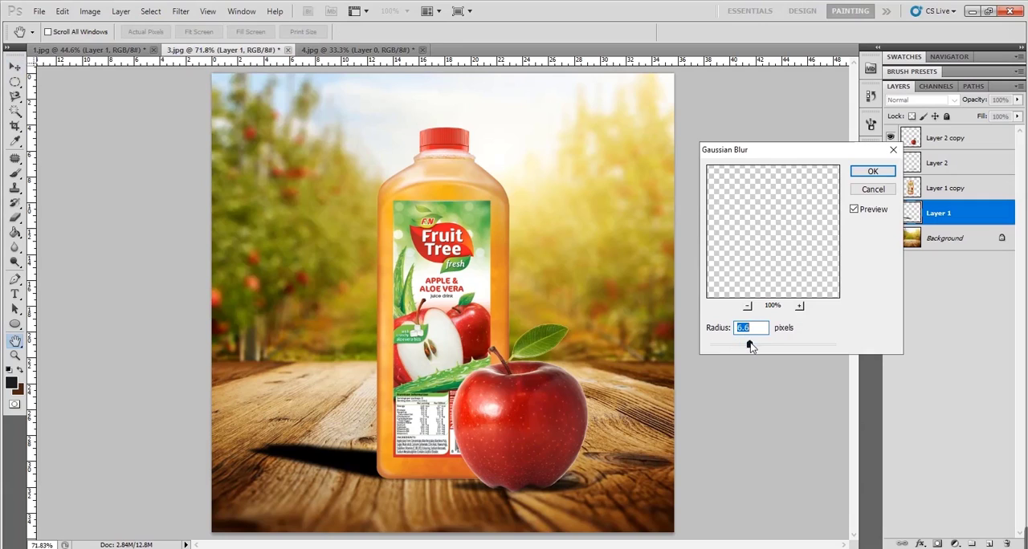
pyautogui.click(872, 171)
pyautogui.moveTo(973, 102); pyautogui.dragTo(950, 108)
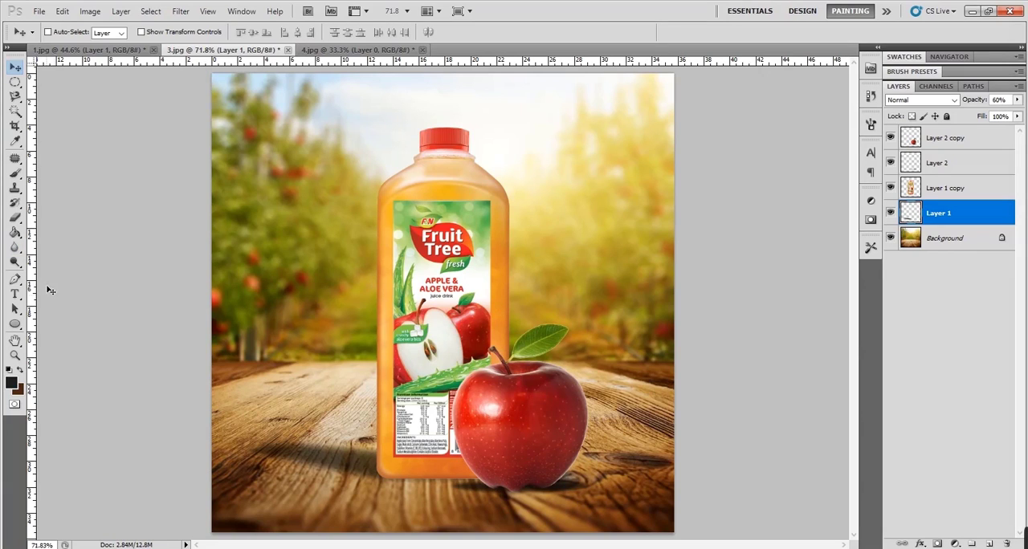
# - Add the text "Fruit Tree" at 80 pt and place it in the sky area at the image's upper left, beside the bottle cap
pyautogui.click(14, 295)
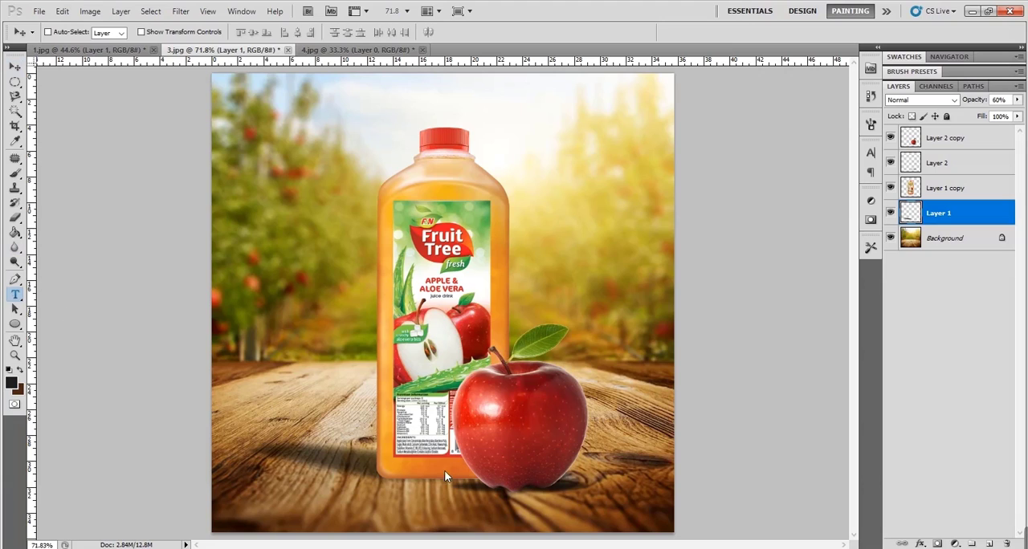
pyautogui.click(338, 358)
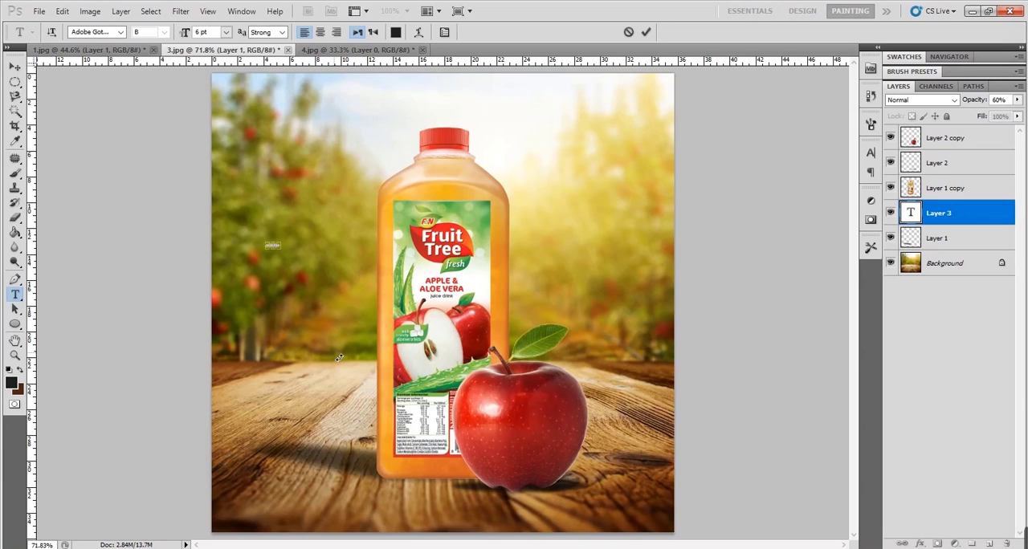
pyautogui.click(914, 214)
pyautogui.doubleClick(914, 214)
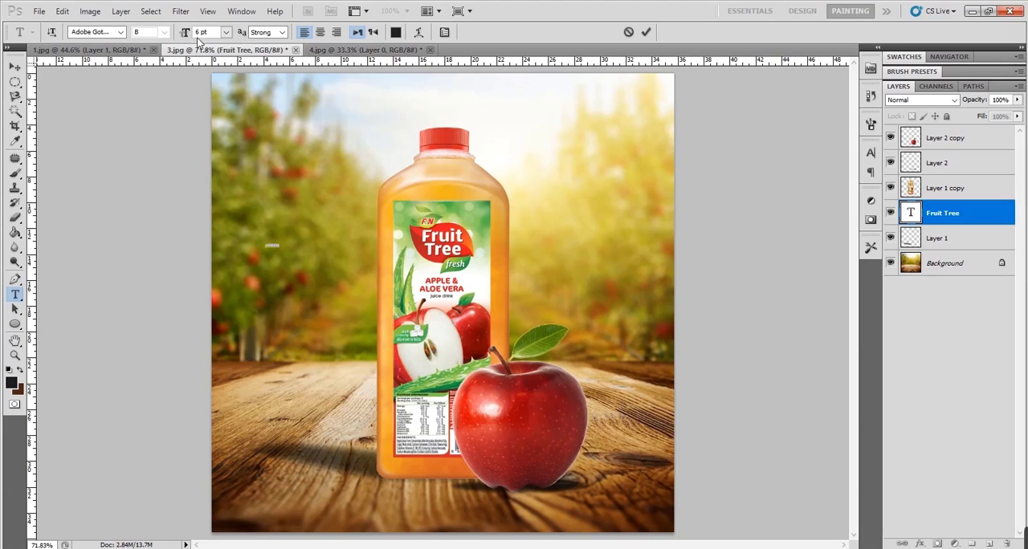
pyautogui.moveTo(189, 33); pyautogui.dragTo(240, 36)
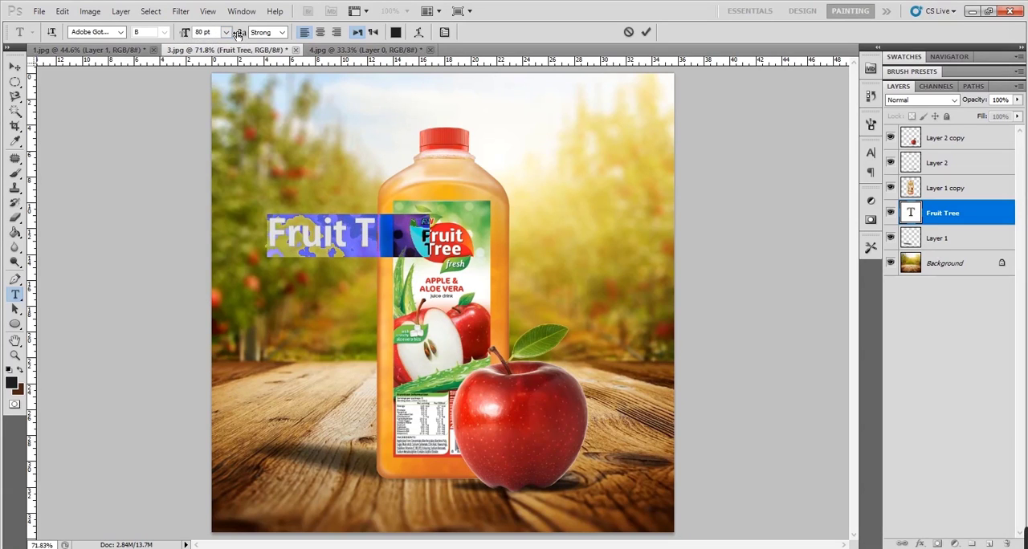
pyautogui.click(15, 66)
pyautogui.moveTo(268, 193); pyautogui.dragTo(227, 97)
# - Change the "Fruit Tree" text colour to white (ffffff)
pyautogui.doubleClick(910, 213)
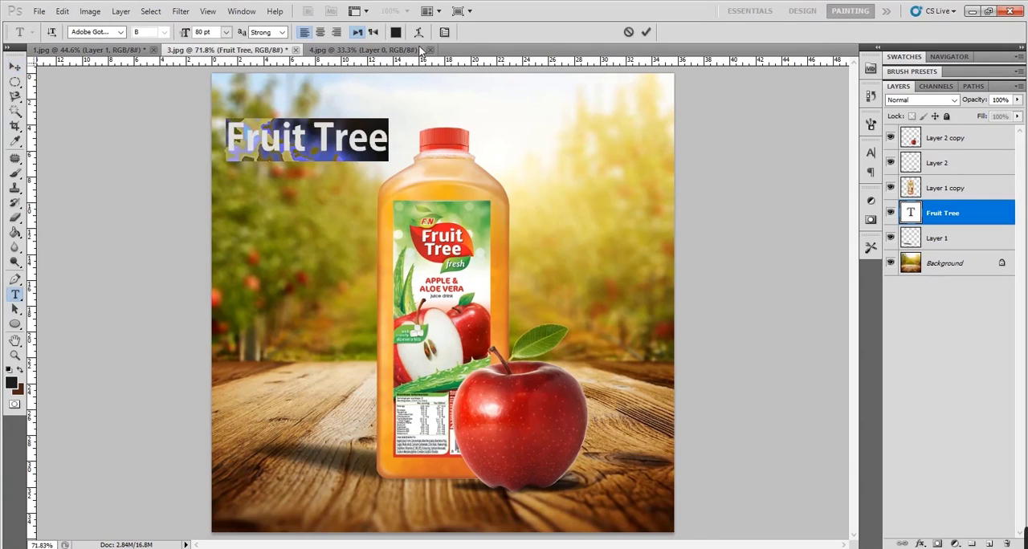
pyautogui.click(397, 32)
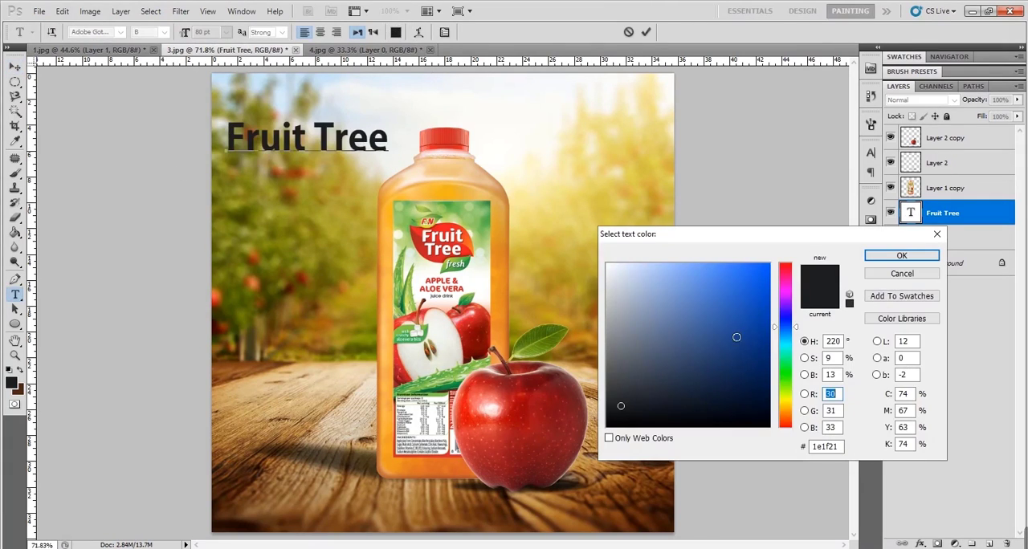
pyautogui.moveTo(693, 304)
pyautogui.mouseDown()
pyautogui.moveTo(699, 340)
pyautogui.moveTo(658, 379)
pyautogui.moveTo(607, 261)
pyautogui.mouseUp()
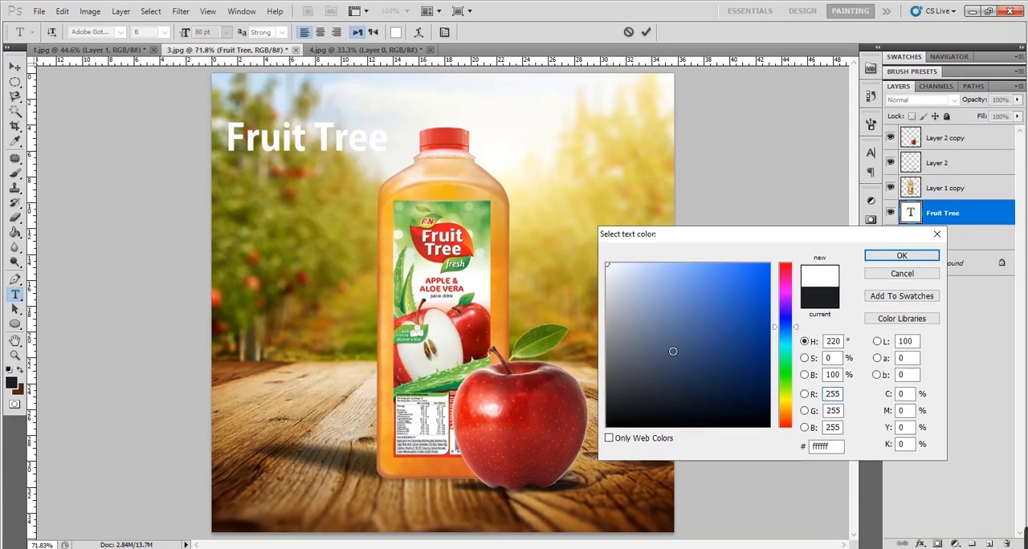
pyautogui.moveTo(628, 389)
pyautogui.mouseDown()
pyautogui.moveTo(617, 266)
pyautogui.moveTo(607, 262)
pyautogui.mouseUp()
pyautogui.click(880, 257)
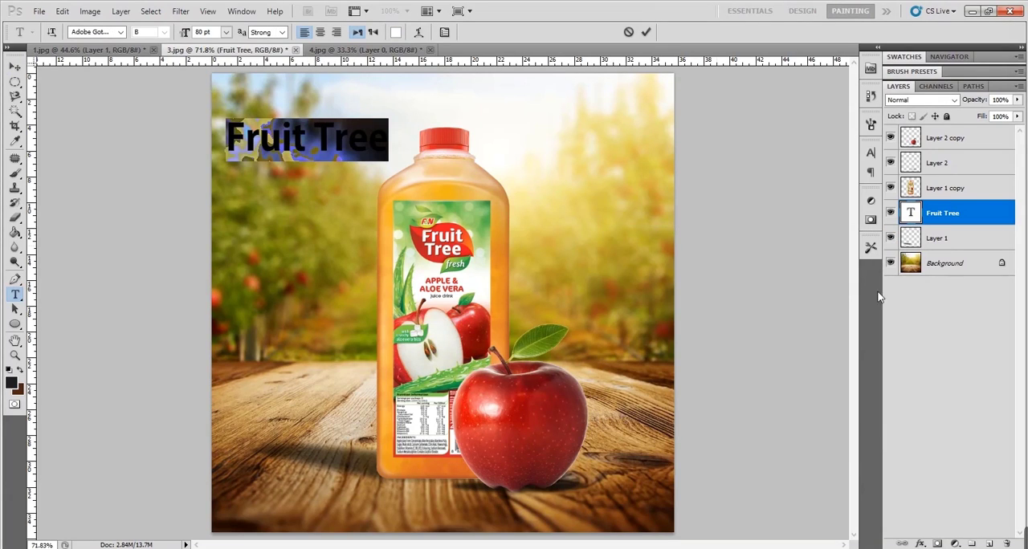
# - Break the "Fruit Tree" text into two lines and increase its font size slightly above 80 pt
pyautogui.click(315, 143)
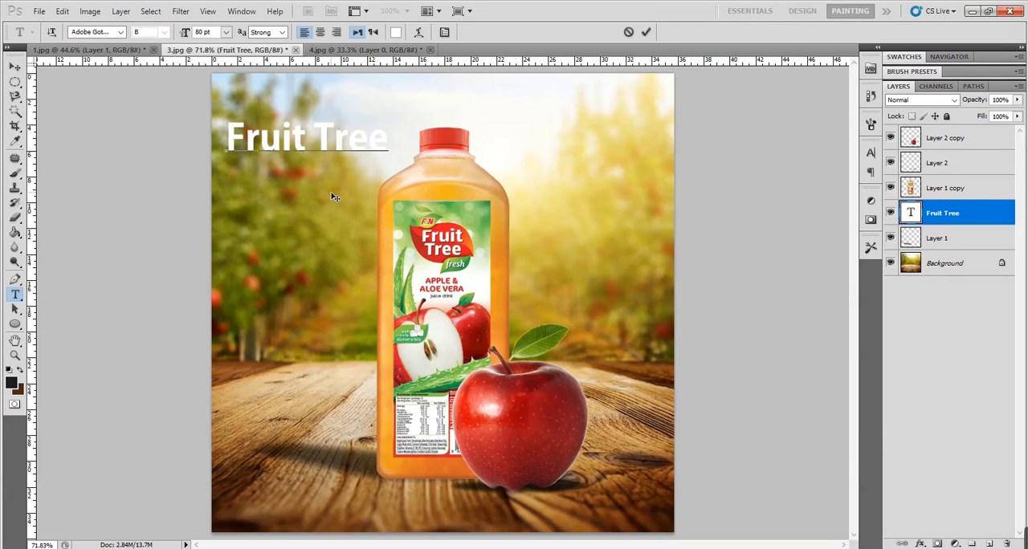
pyautogui.press('Return')
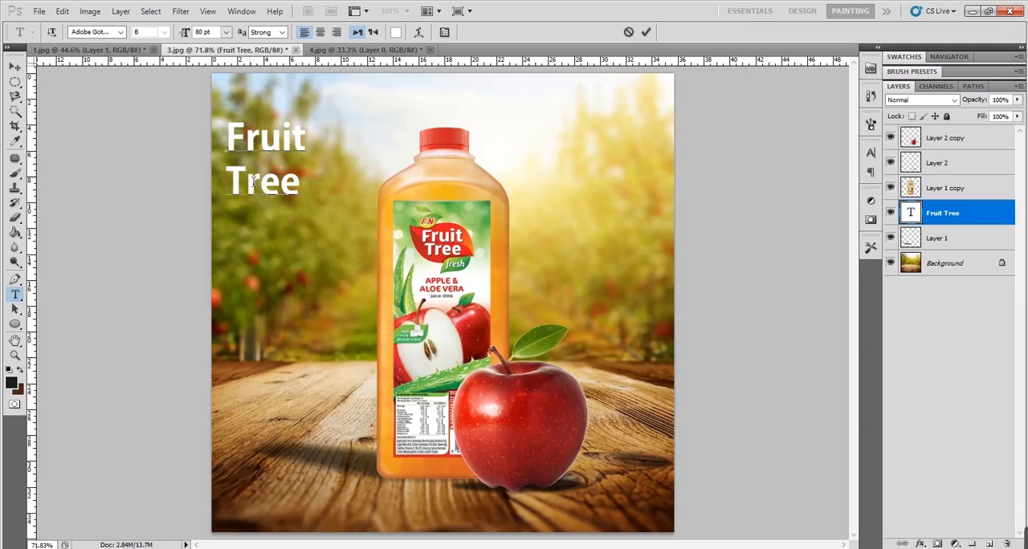
pyautogui.hotkey('ctrl', 'a')
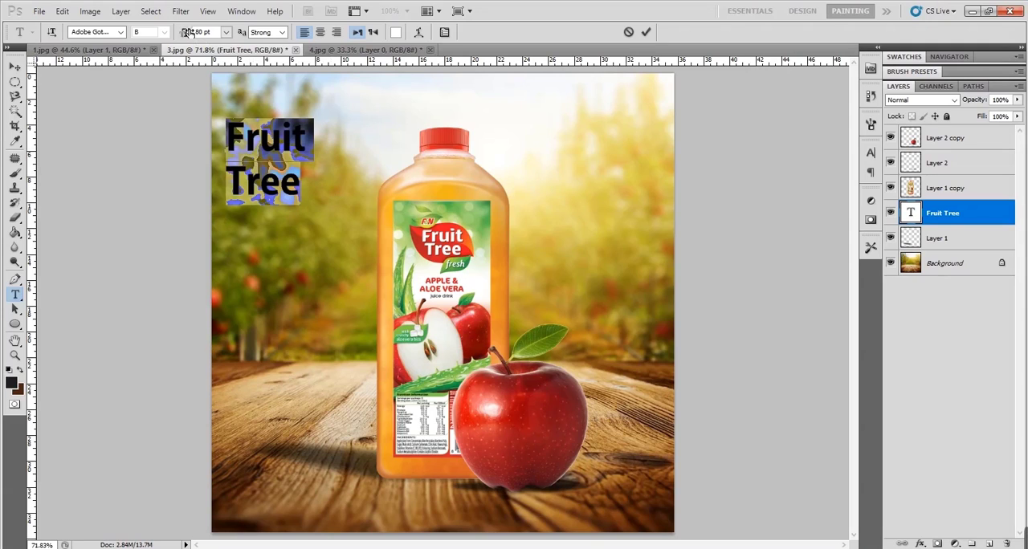
pyautogui.moveTo(195, 33); pyautogui.dragTo(198, 32)
pyautogui.click(997, 213)
pyautogui.press('v')
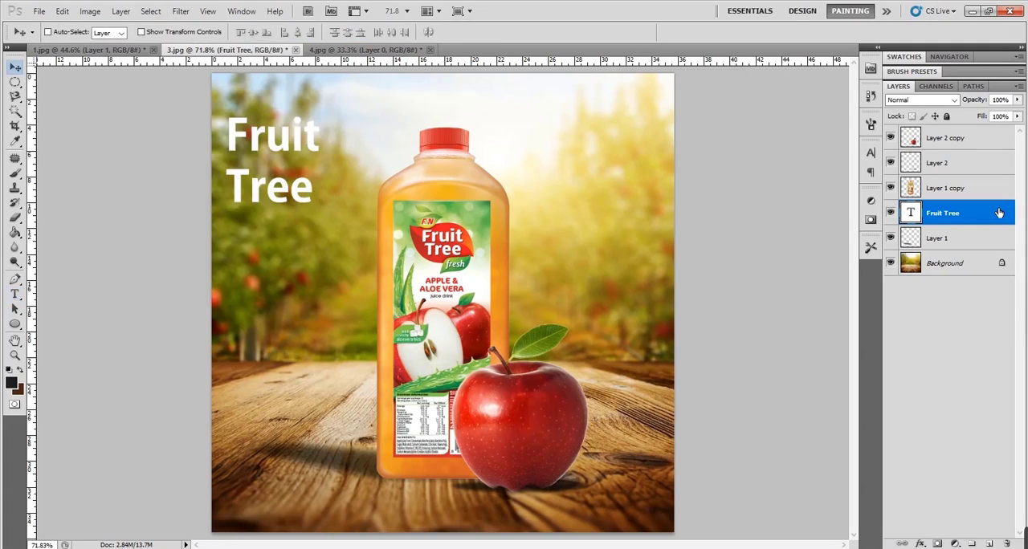
pyautogui.doubleClick(998, 212)
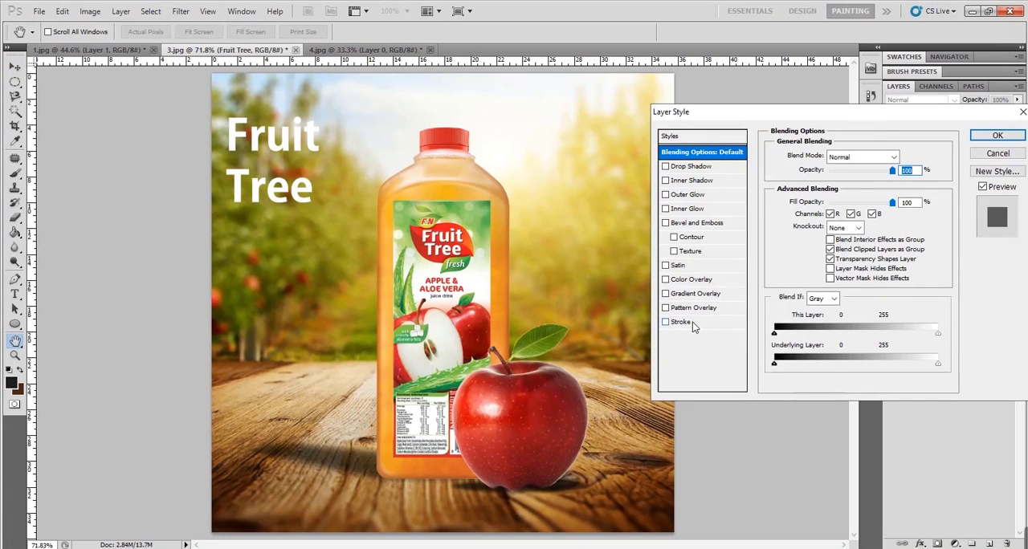
pyautogui.click(692, 322)
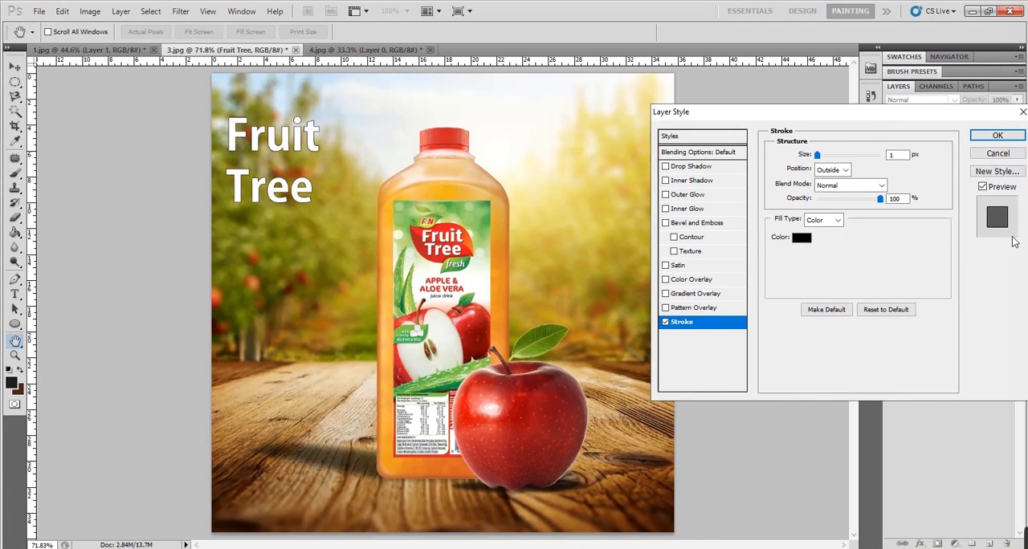
pyautogui.click(997, 153)
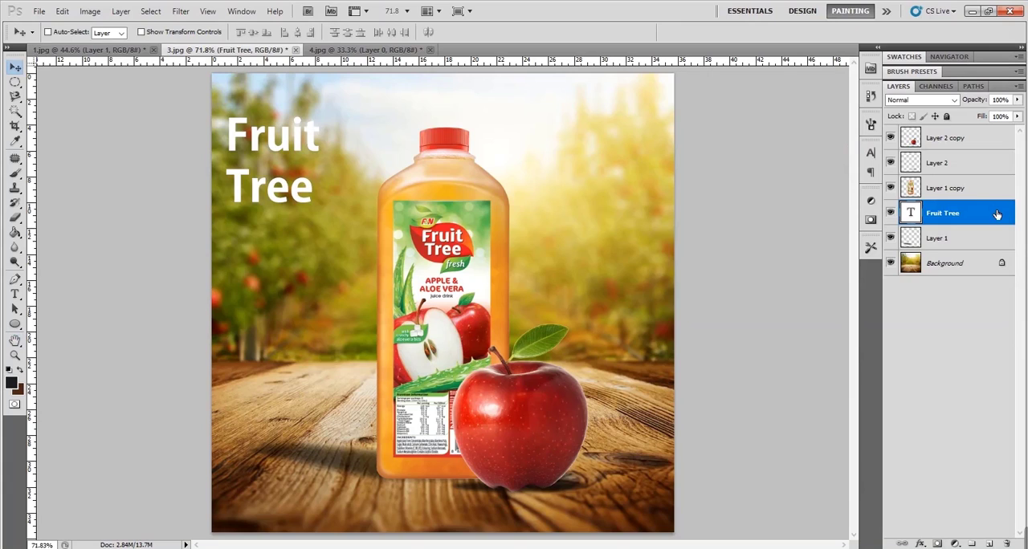
# - Add a thick outside Stroke to the Fruit Tree text layer in red ae1d22, sampled from the apple
pyautogui.doubleClick(997, 214)
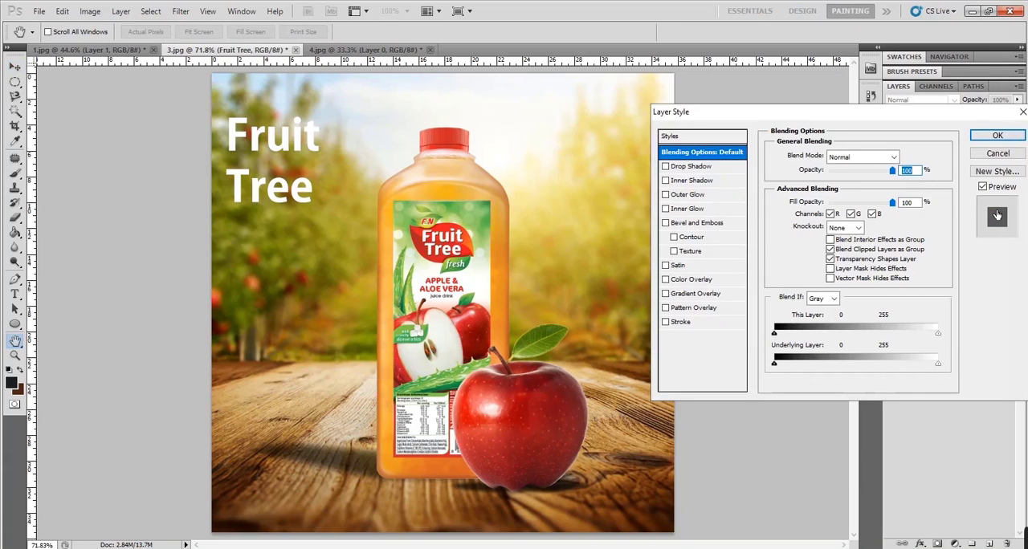
pyautogui.click(682, 325)
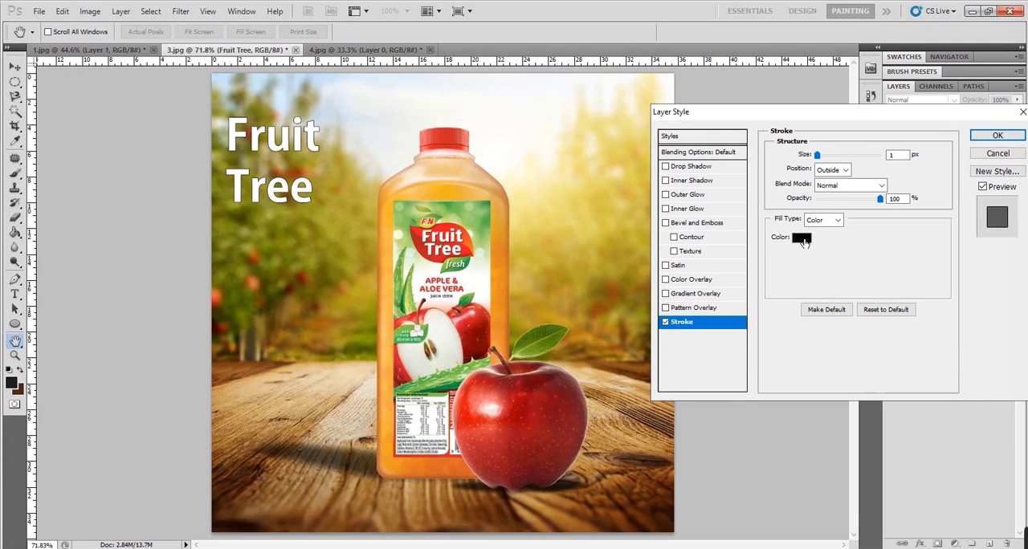
pyautogui.click(804, 242)
pyautogui.click(510, 440)
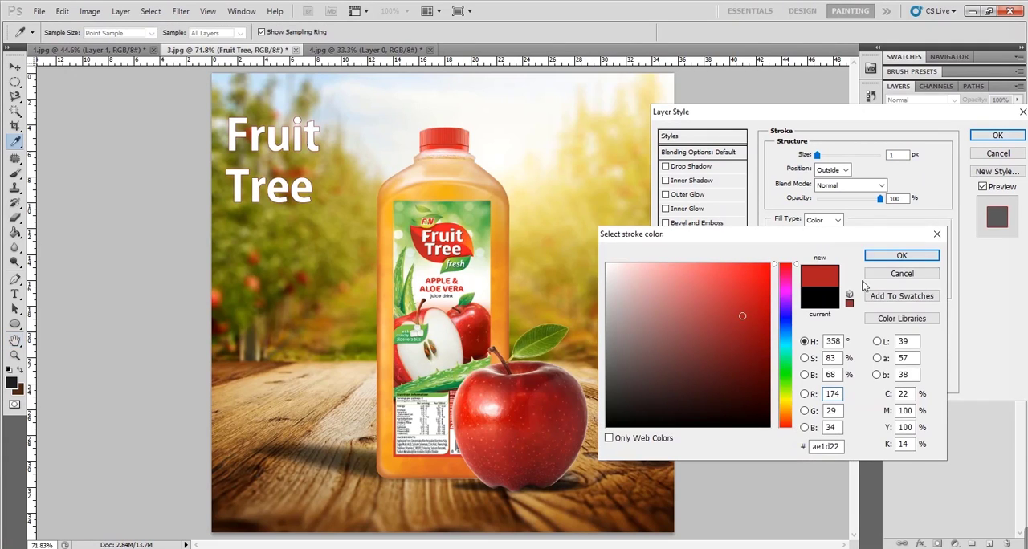
pyautogui.click(901, 255)
pyautogui.moveTo(817, 155); pyautogui.dragTo(823, 155)
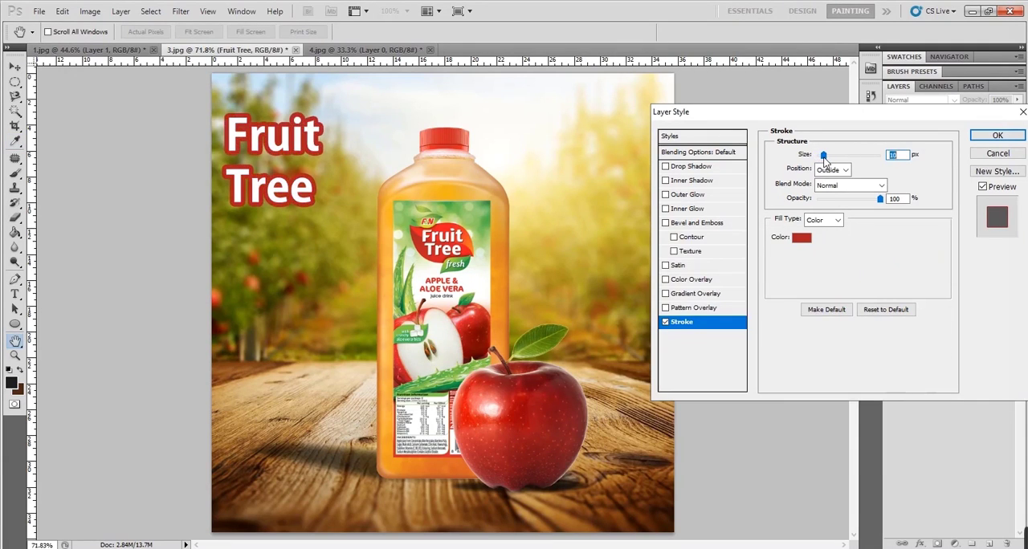
pyautogui.press('Return')
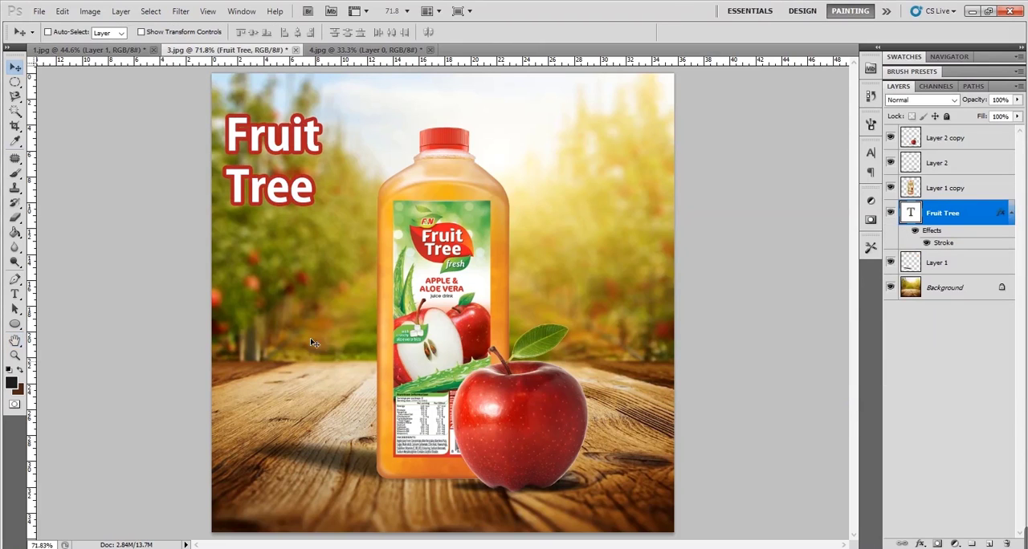
# - Shift the text slightly down and right, and give it a soft Drop Shadow with 32% opacity, 153° angle and 15 px distance
pyautogui.moveTo(313, 219); pyautogui.dragTo(326, 243)
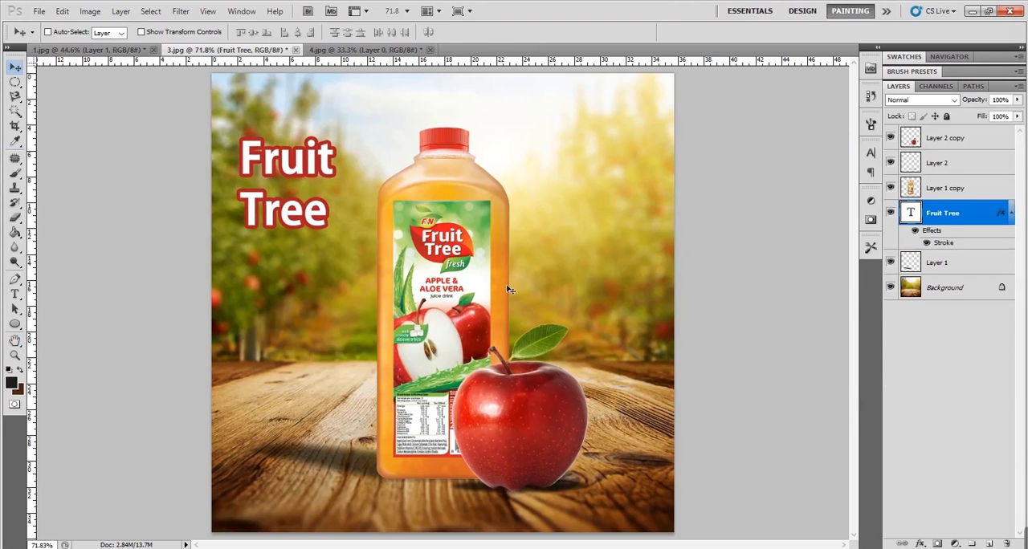
pyautogui.doubleClick(969, 246)
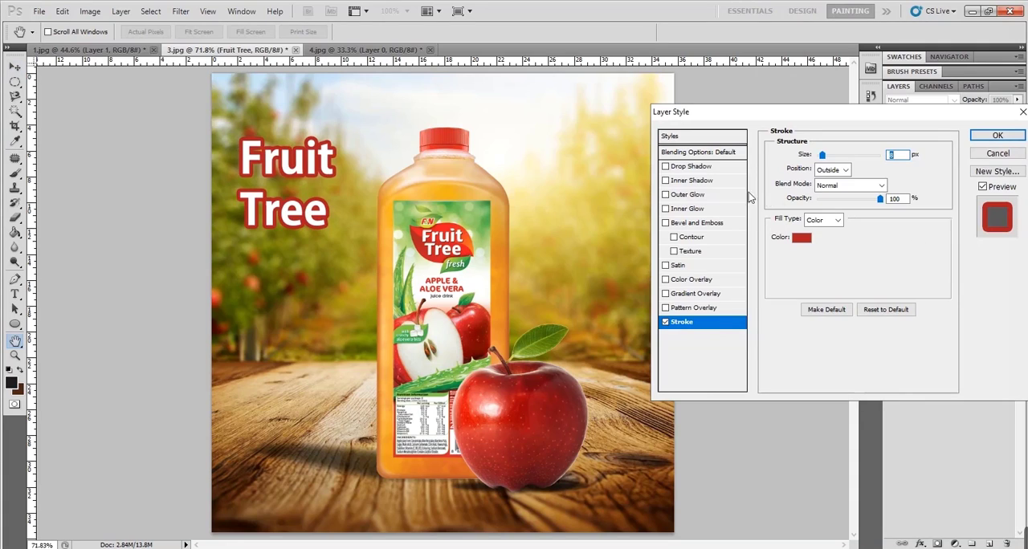
pyautogui.click(692, 166)
pyautogui.moveTo(292, 210); pyautogui.dragTo(302, 216)
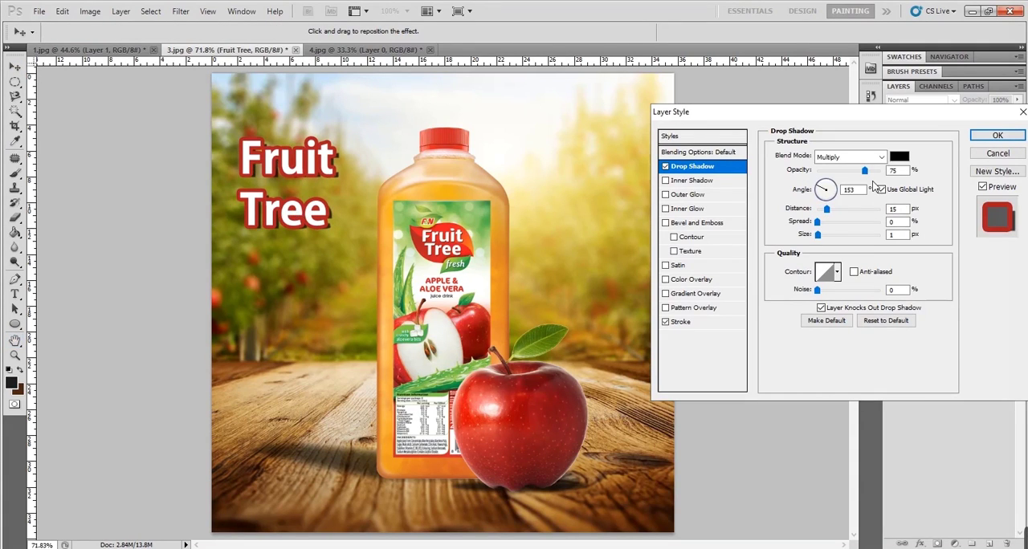
pyautogui.moveTo(864, 171); pyautogui.dragTo(837, 174)
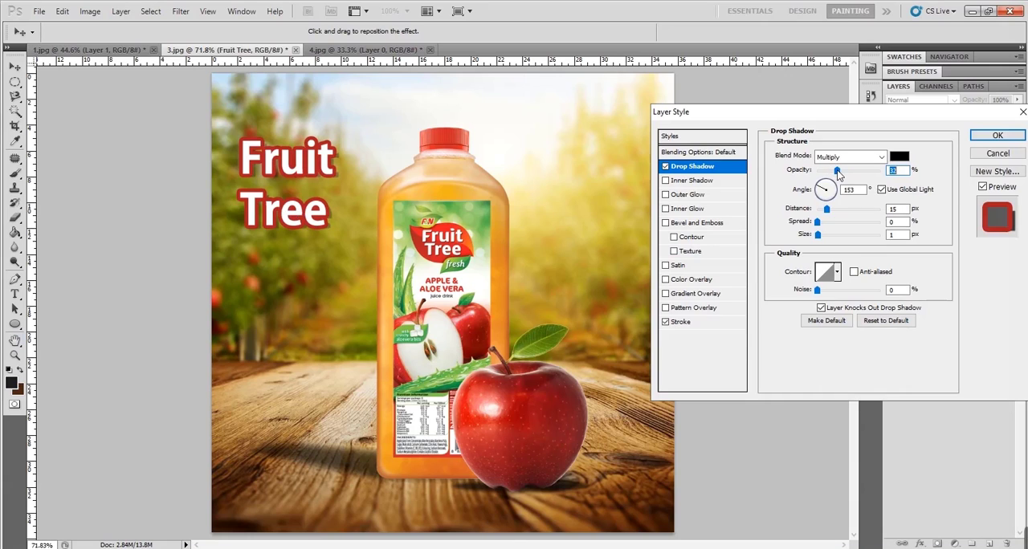
pyautogui.moveTo(820, 235); pyautogui.dragTo(817, 236)
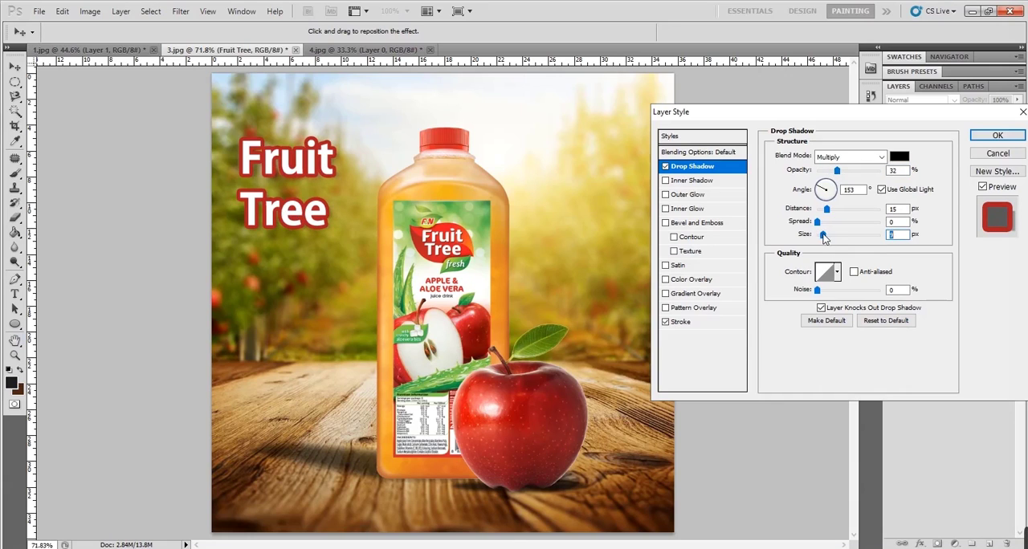
pyautogui.press('Return')
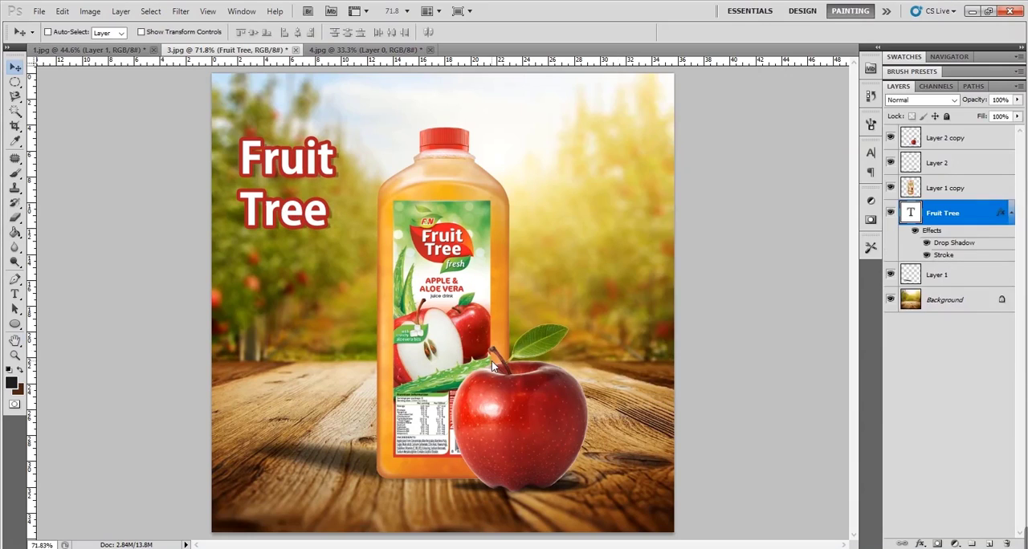
# - Scale the Fruit Tree text proportionally to about 122% and place it between the image's left edge and the bottle cap
pyautogui.hotkey('ctrl', 't')
pyautogui.moveTo(336, 240); pyautogui.dragTo(360, 235)
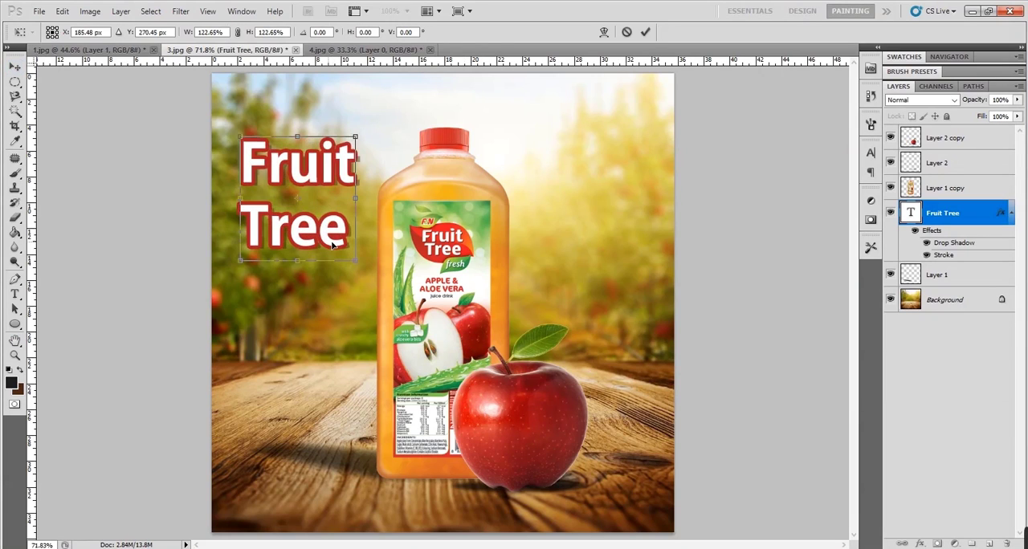
pyautogui.press('Return')
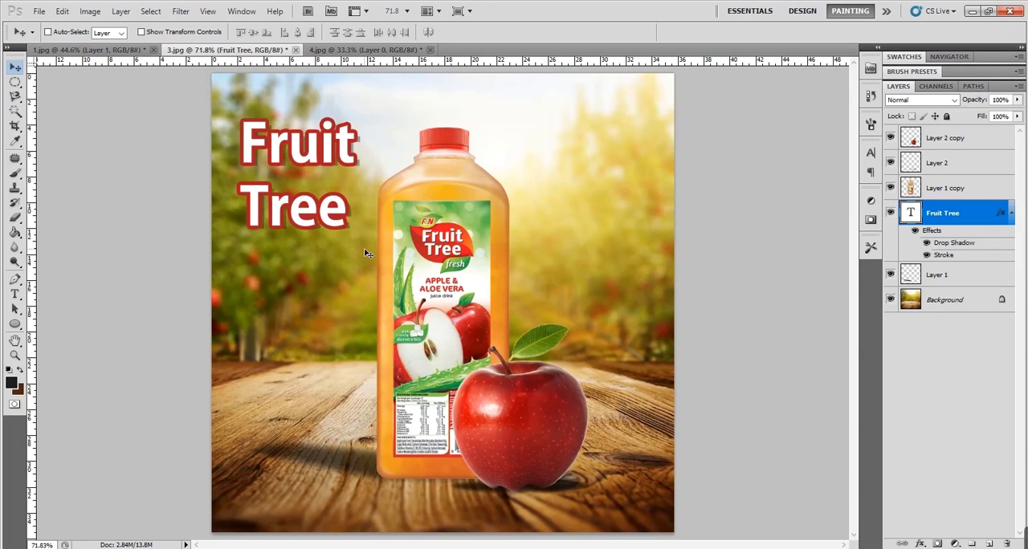
# - Save the layered composition as Photoshop file Product in the ps folder and check the saved file in File Explorer
pyautogui.hotkey('ctrl', 'shift', 's')
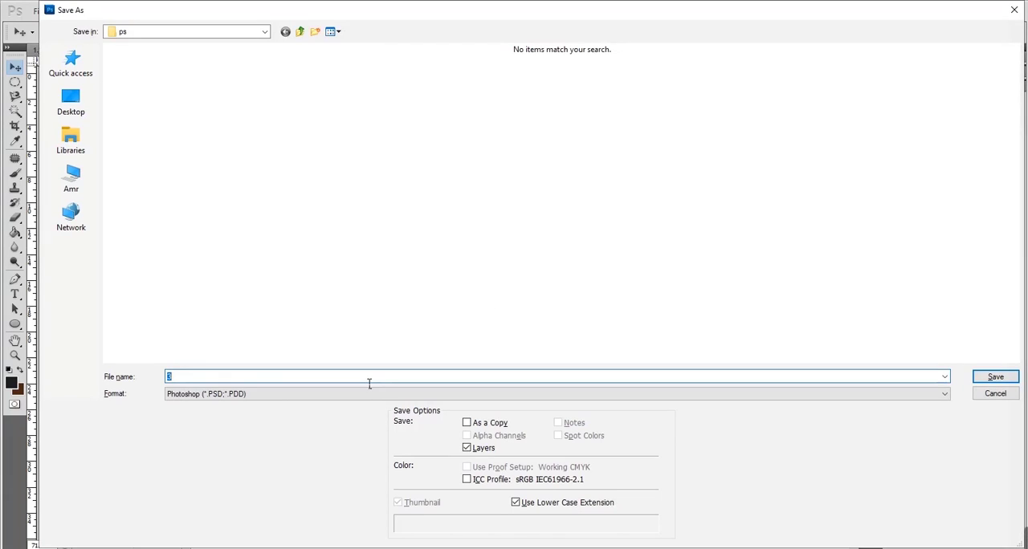
pyautogui.write('Product')
pyautogui.press('Return')
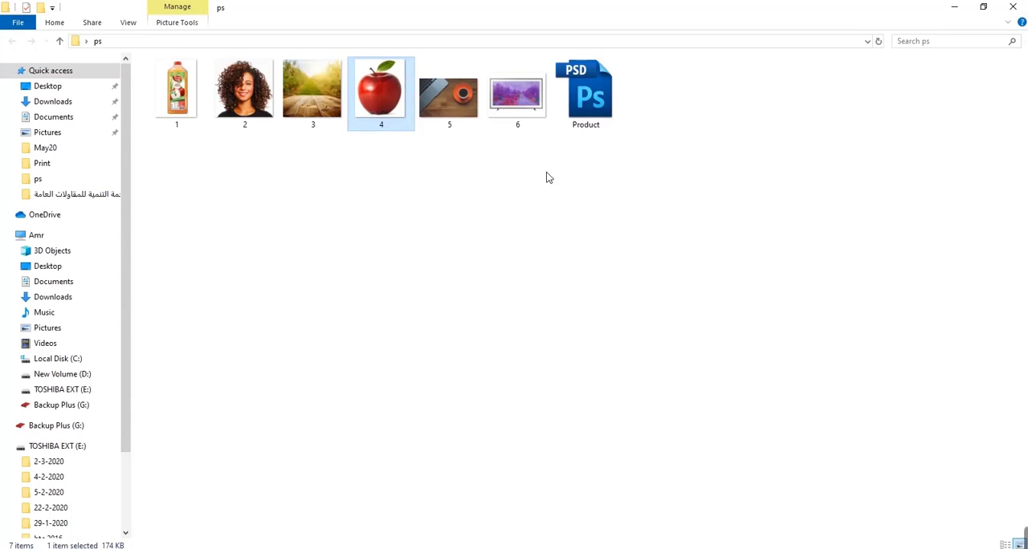
pyautogui.click(586, 93)
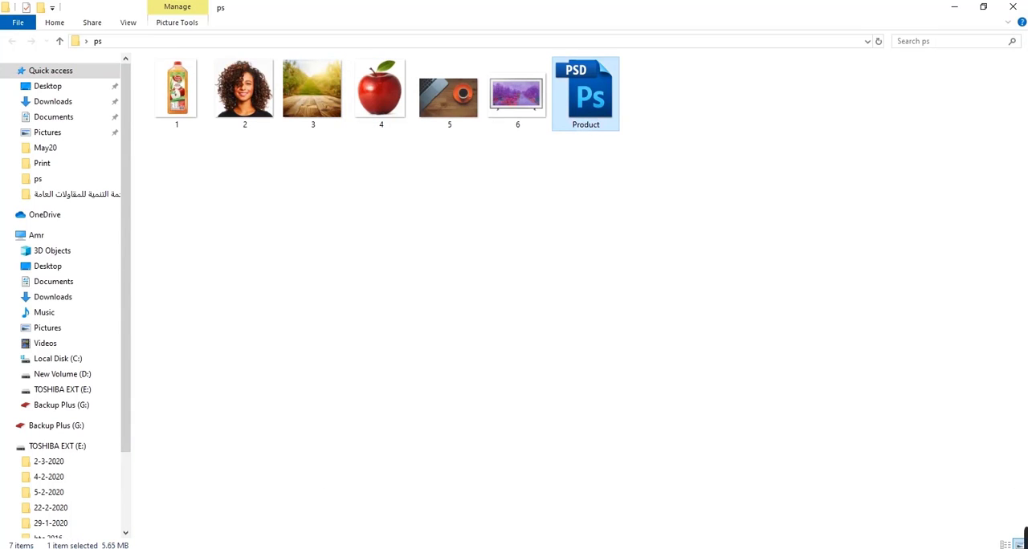
pyautogui.click(299, 547)
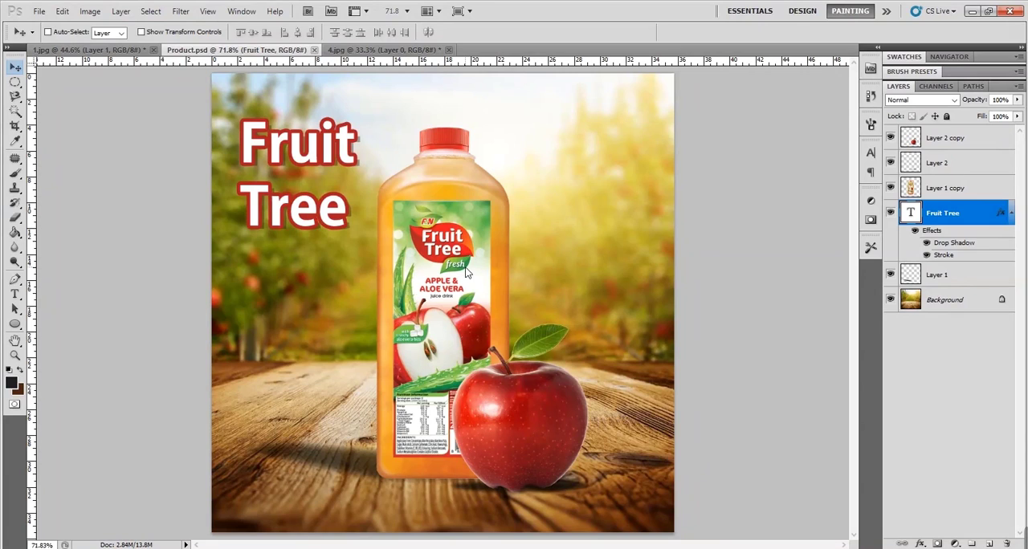
# - Save a JPEG copy of the composition as Product.jpg in the ps folder, accepting the JPEG options
pyautogui.hotkey('ctrl', 'shift', 's')
pyautogui.click(484, 393)
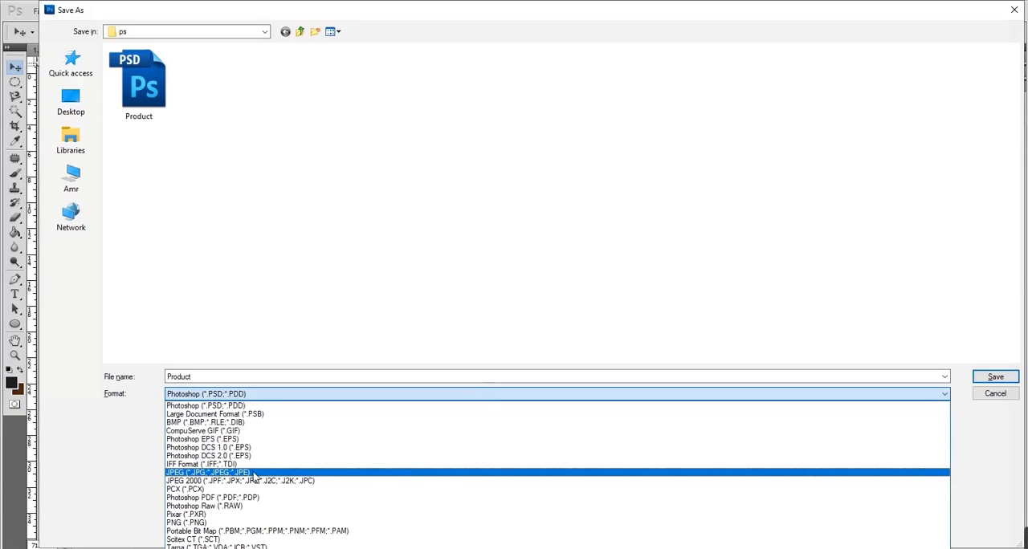
pyautogui.click(283, 477)
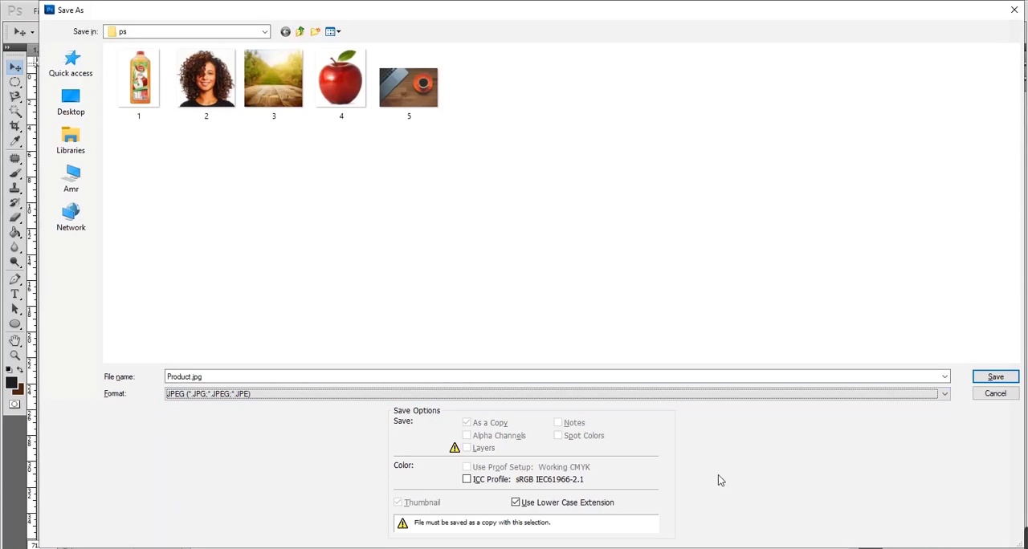
pyautogui.click(995, 377)
pyautogui.click(591, 150)
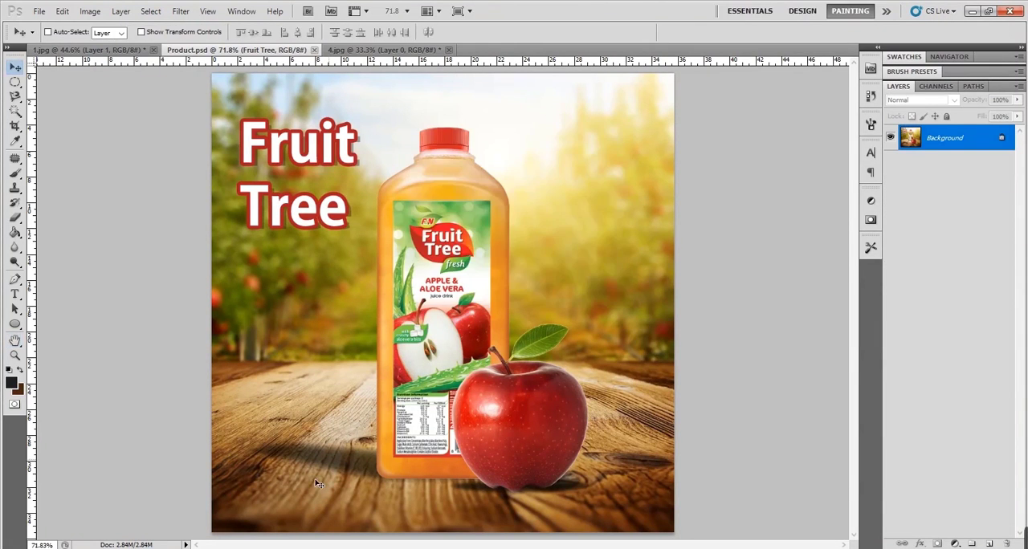
# - Switch to File Explorer and select the saved Product JPEG in the ps folder to check it
pyautogui.hotkey('alt', 'Tab')
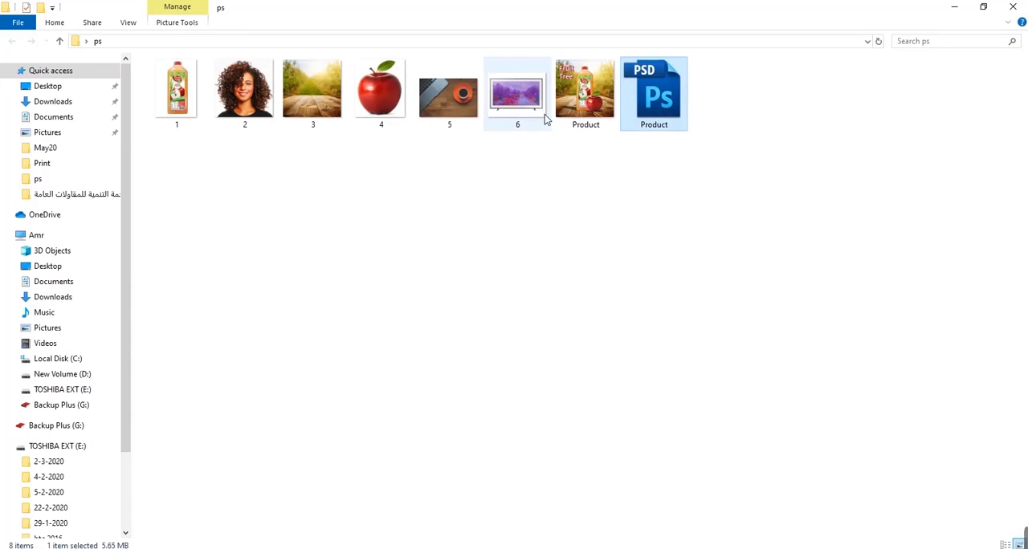
pyautogui.click(585, 107)
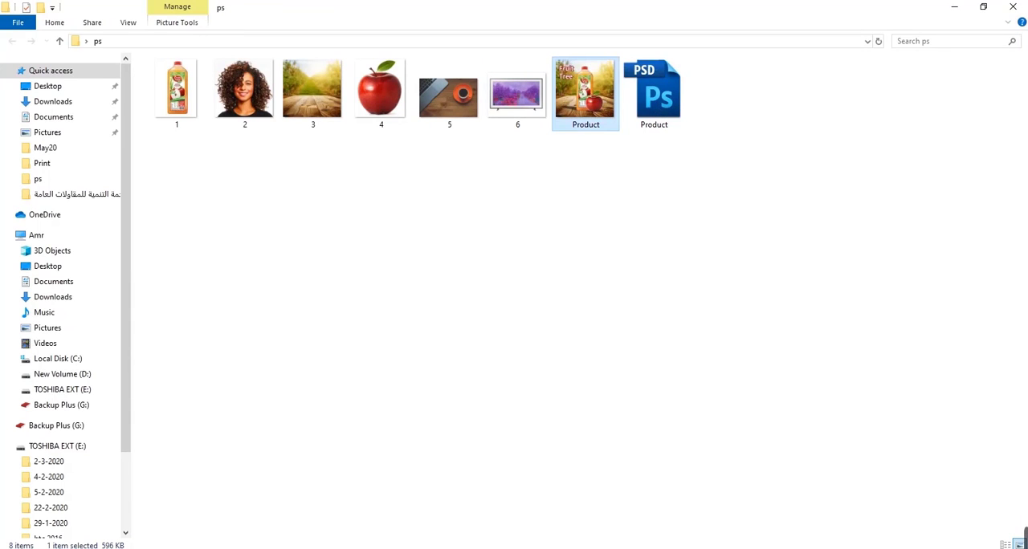
pyautogui.click(330, 548)
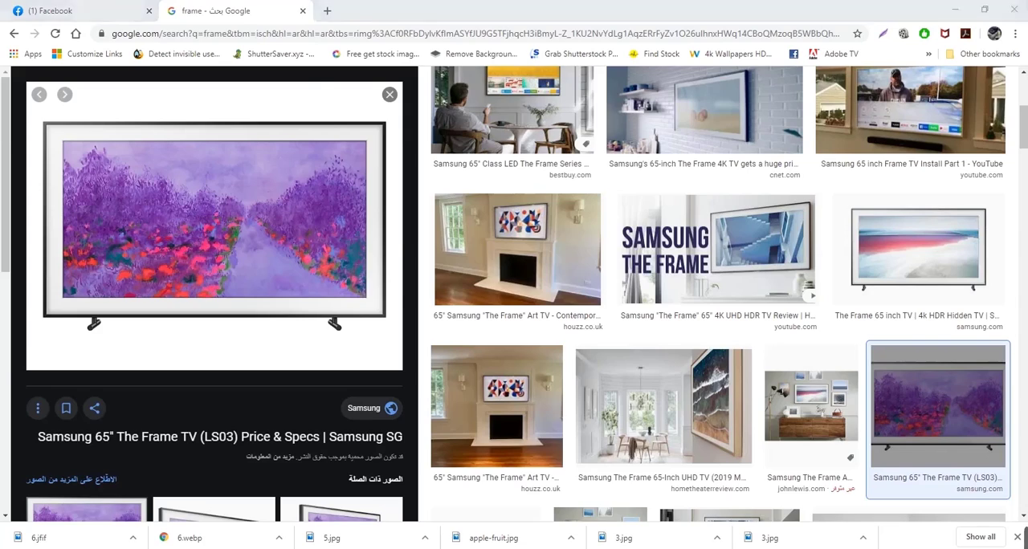
# - Return to Photoshop and save a PNG copy of the composition as Product.png in the ps folder, with interlacing set to None
pyautogui.click(325, 548)
pyautogui.hotkey('ctrl', 'shift', 's')
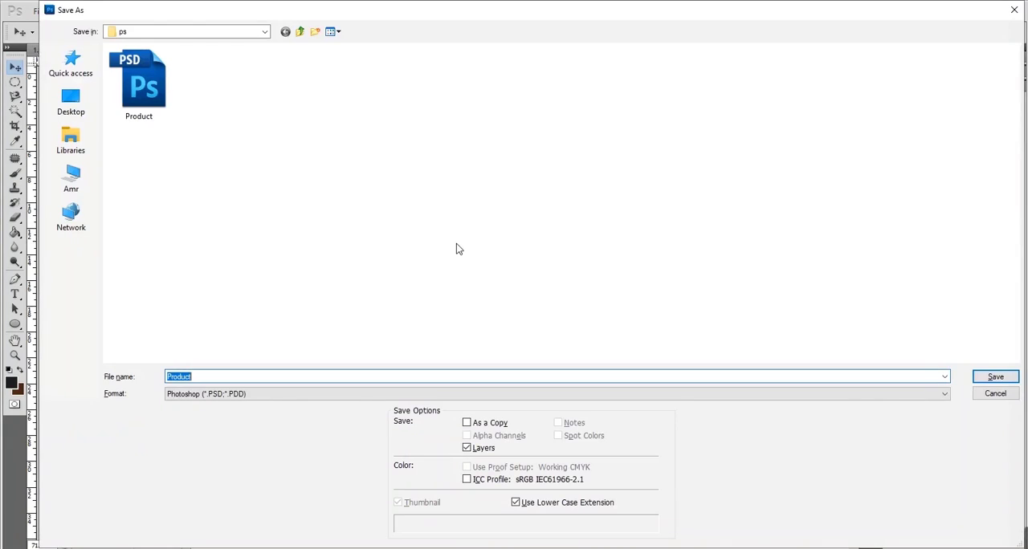
pyautogui.click(386, 394)
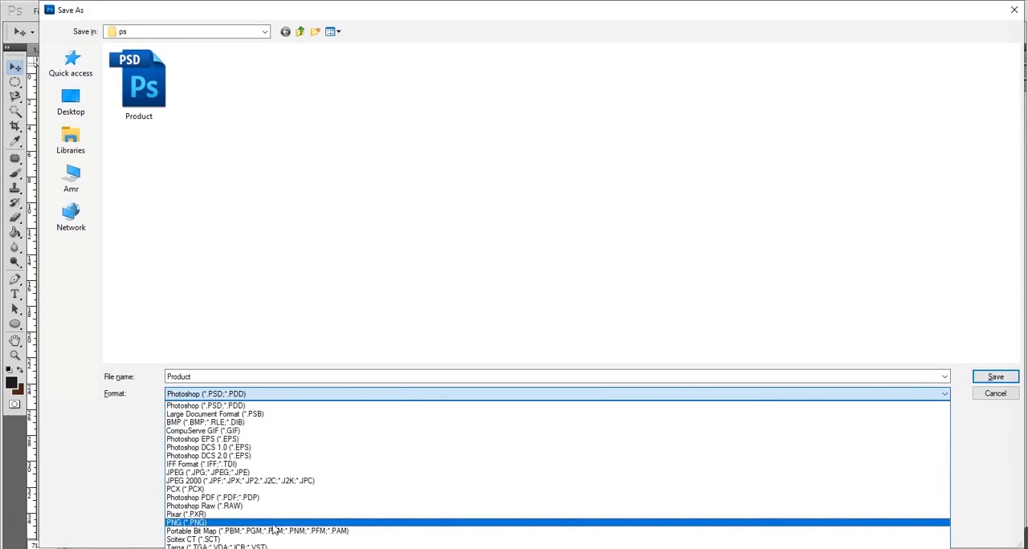
pyautogui.click(224, 523)
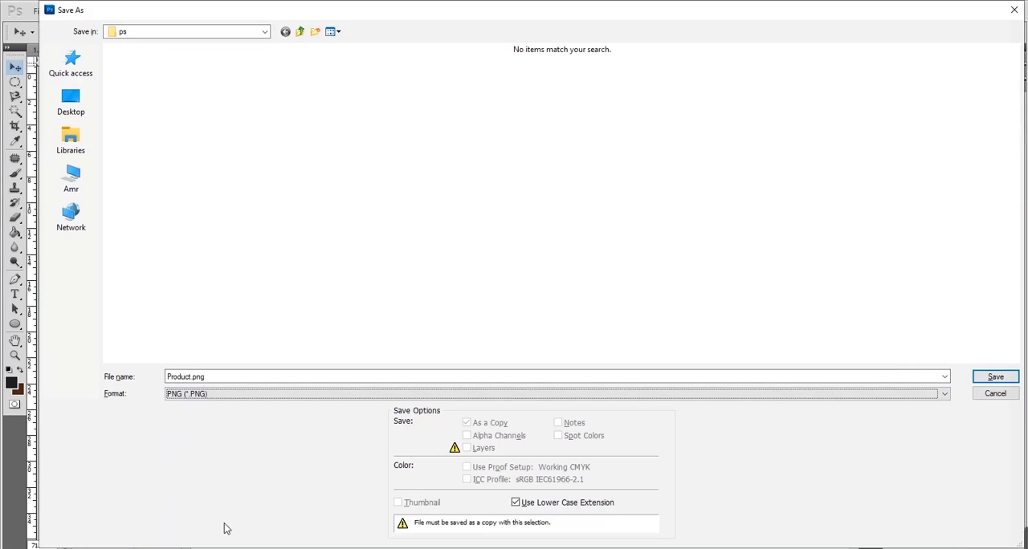
pyautogui.click(996, 378)
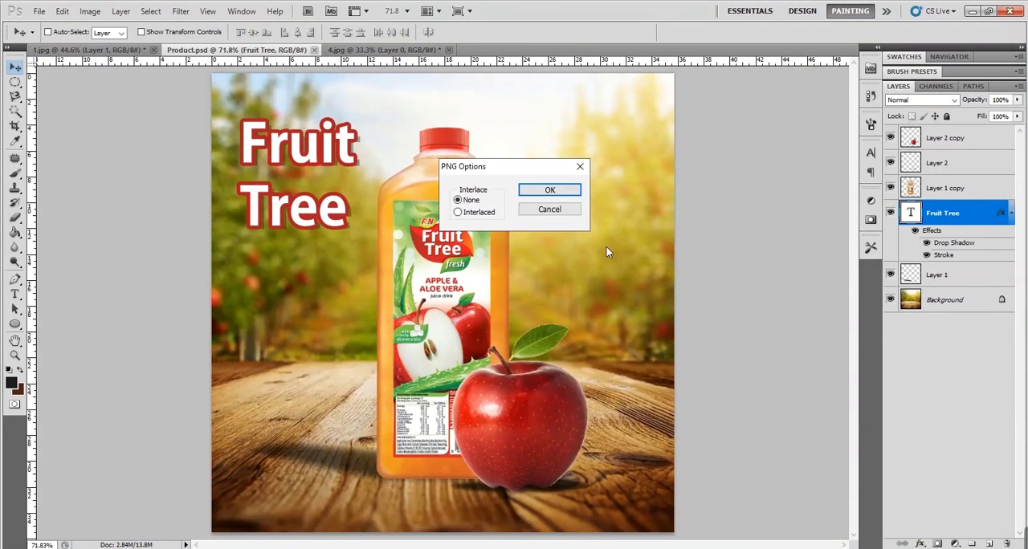
pyautogui.click(550, 190)
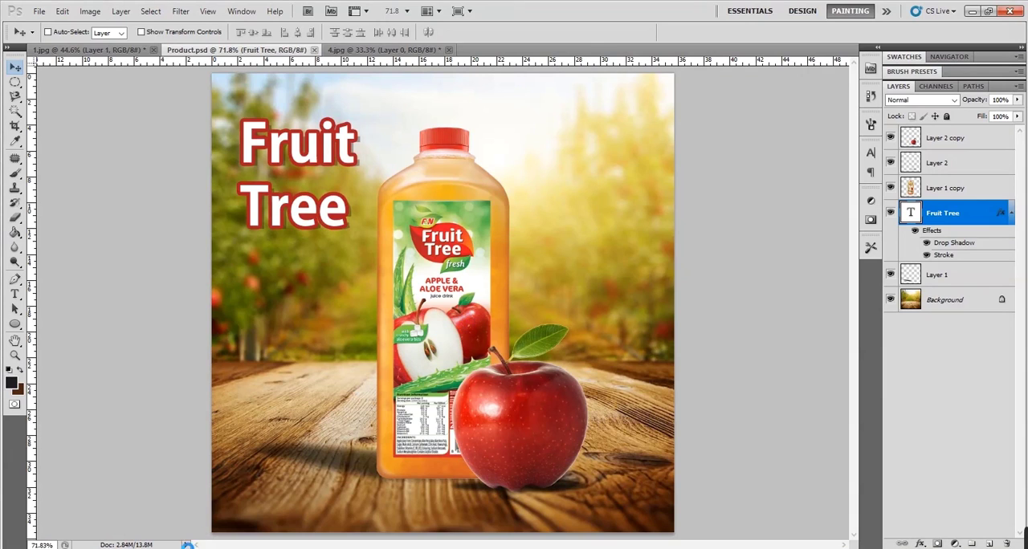
# - Check the saved Product PNG alongside the JPEG and PSD files in File Explorer's ps folder and return to Photoshop
pyautogui.click(246, 548)
pyautogui.click(645, 283)
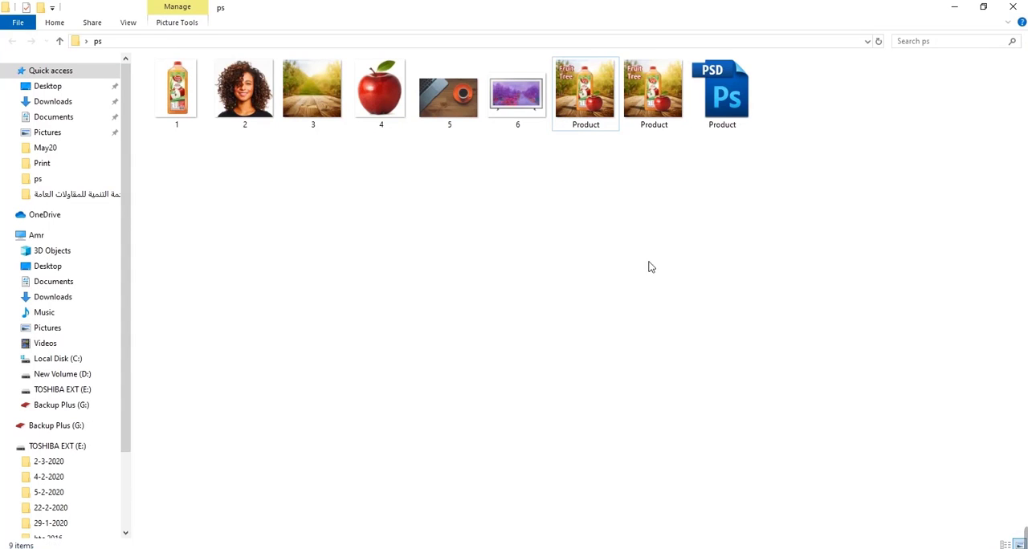
pyautogui.moveTo(694, 229); pyautogui.dragTo(594, 96)
pyautogui.click(701, 227)
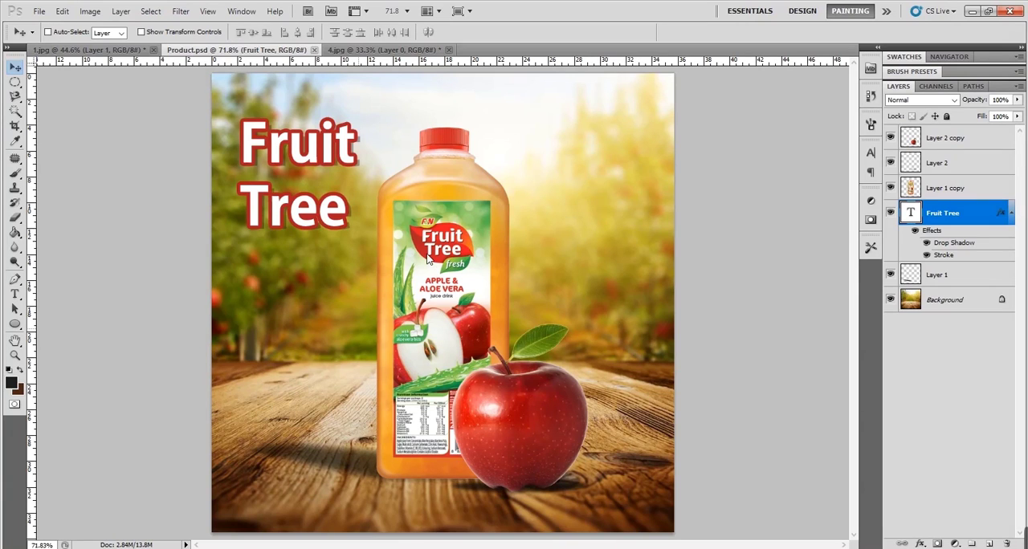
# - Try the PNG-24 preset in Save for Web & Devices for the composition and close the export without saving
pyautogui.hotkey('ctrl', 'alt', 'shift', 's')
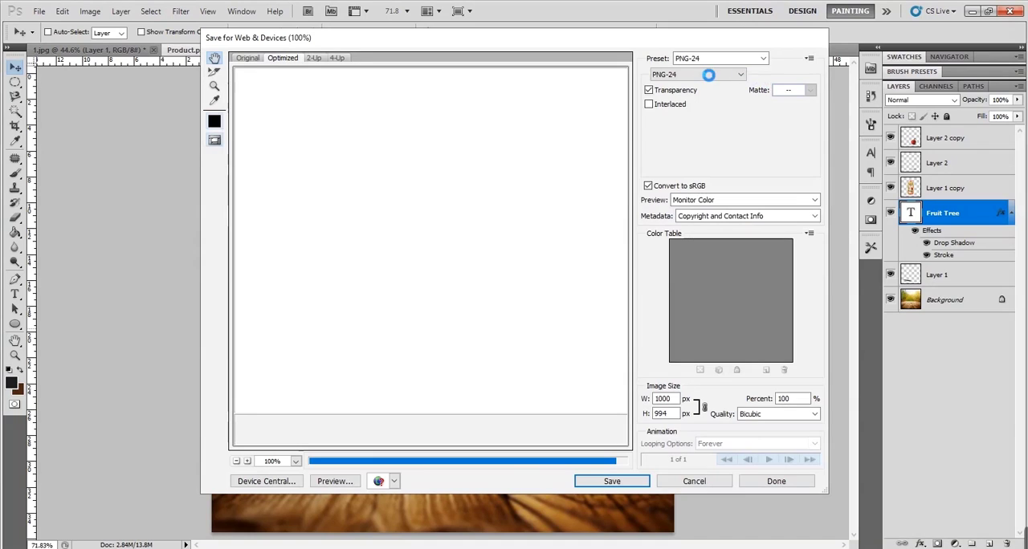
pyautogui.click(721, 59)
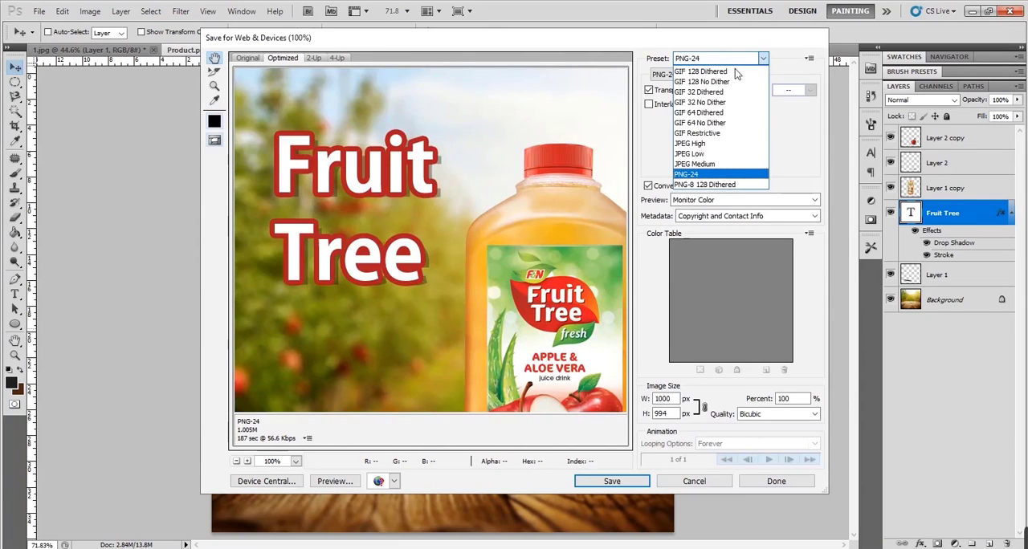
pyautogui.click(723, 175)
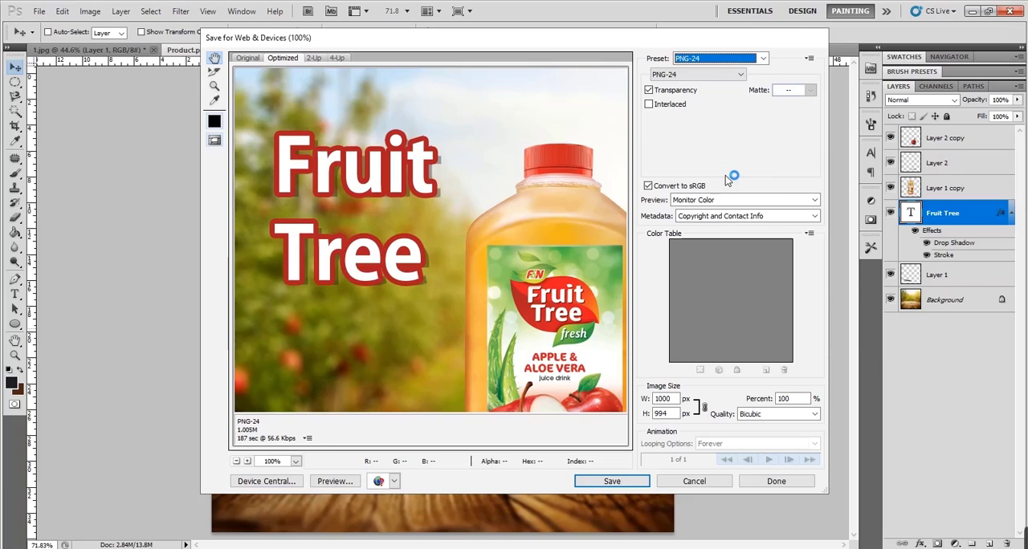
pyautogui.click(692, 482)
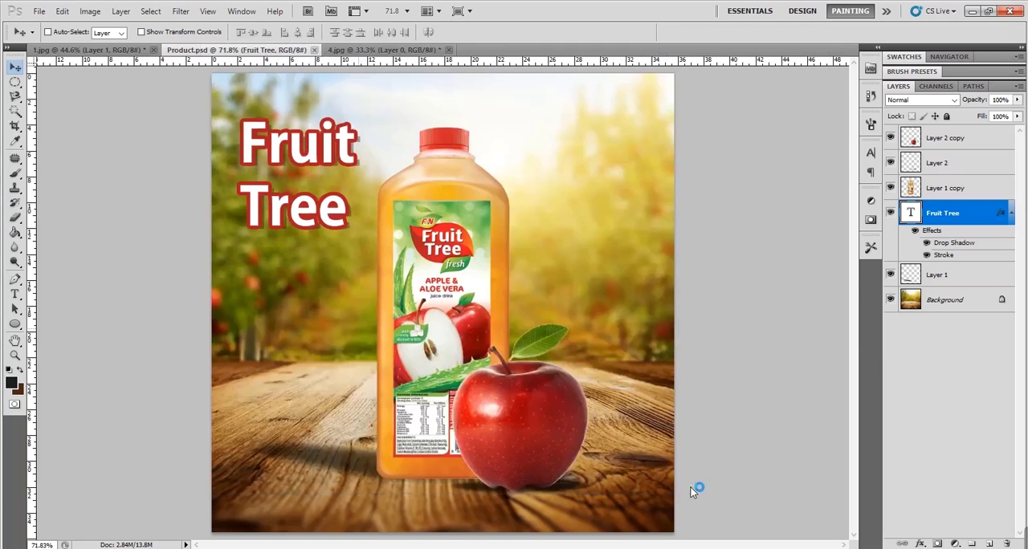
pyautogui.click(39, 13)
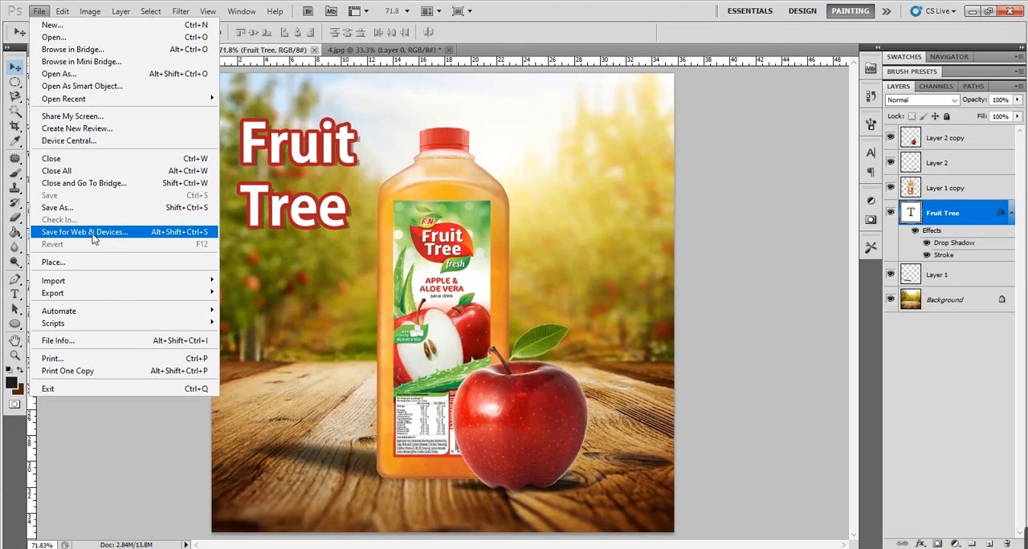
pyautogui.click(140, 234)
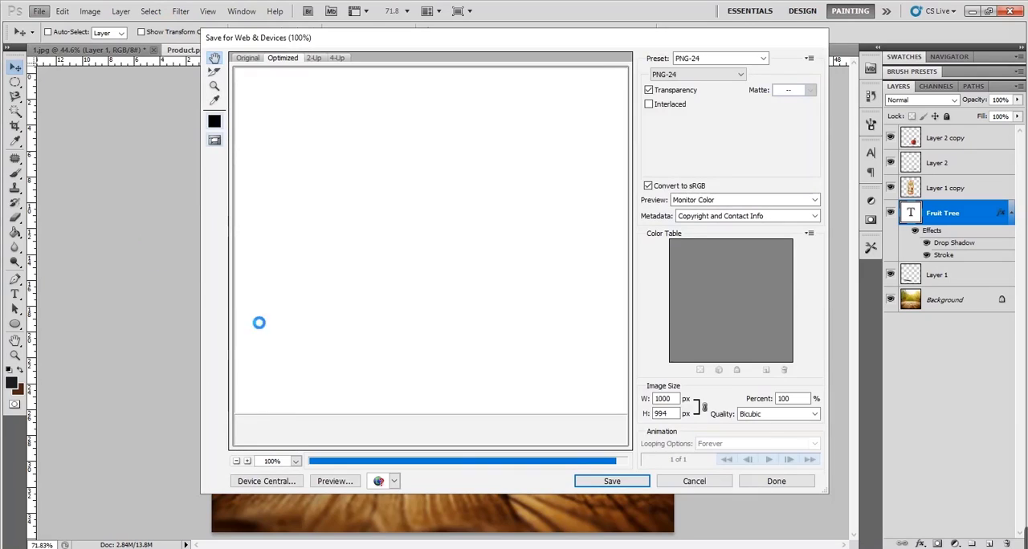
pyautogui.click(762, 58)
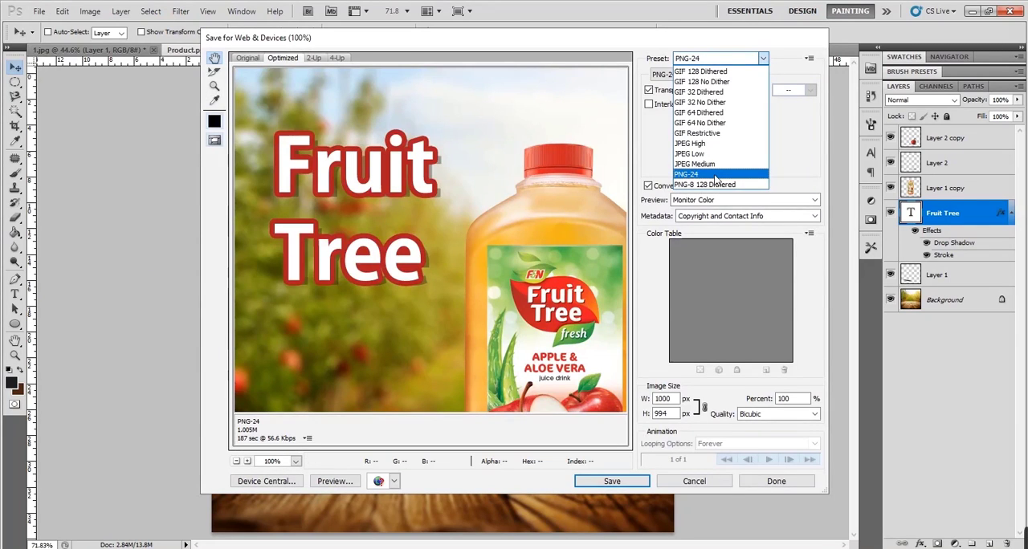
pyautogui.click(716, 176)
pyautogui.press('Escape')
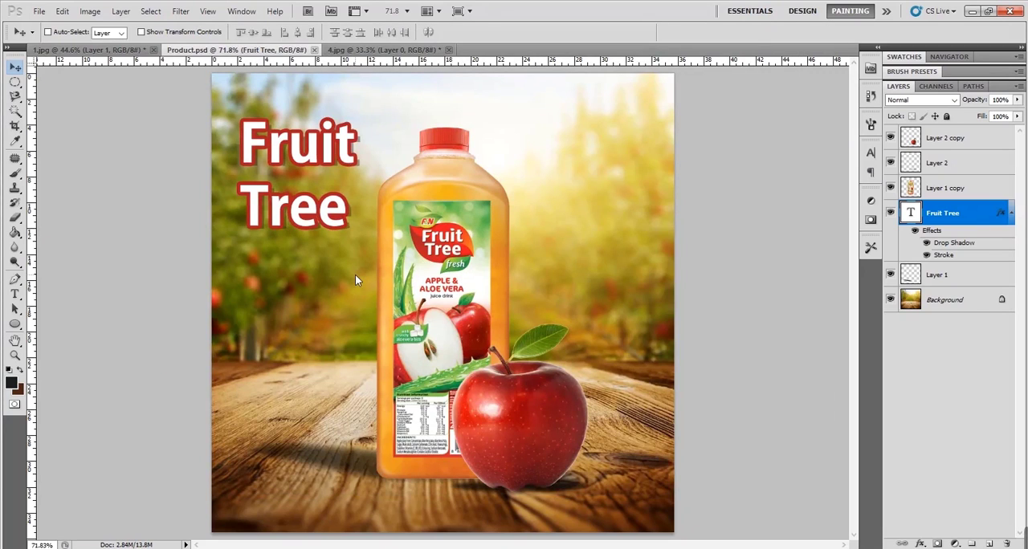